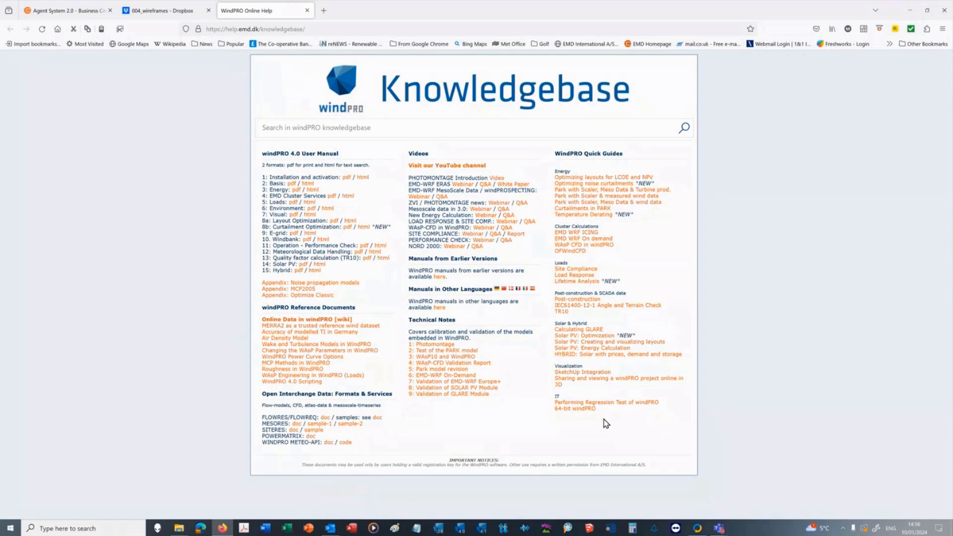
Start windPRO in English and create a new project near Sardina del Norte on Gran Canaria's north-west coast
{"action": "left_click", "coordinate": [910, 12]}
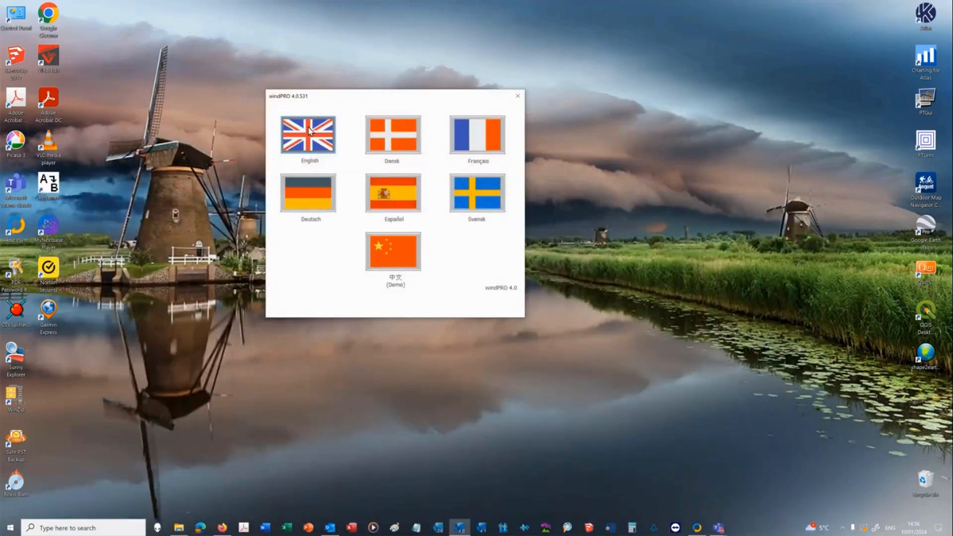
{"action": "left_click", "coordinate": [309, 139]}
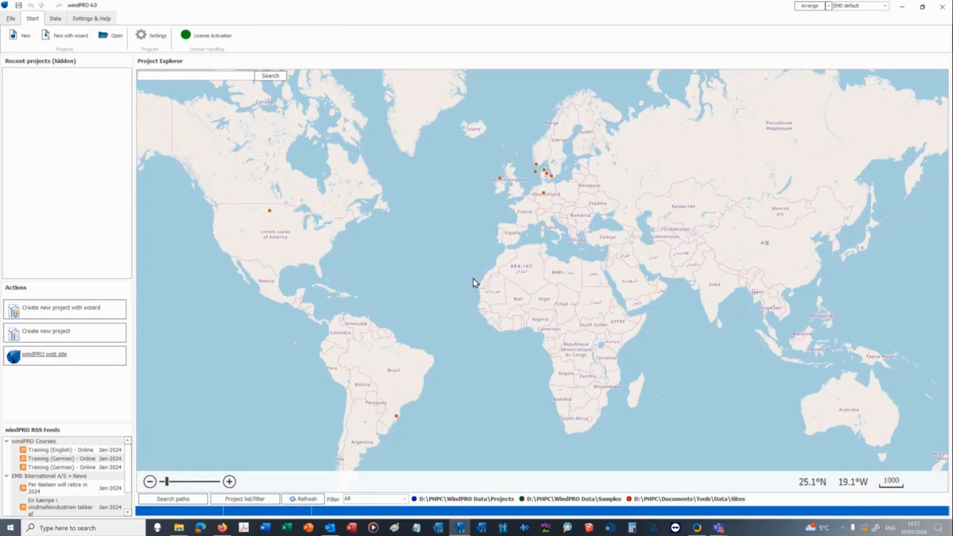
{"action": "scroll", "coordinate": [486, 268], "scroll_direction": "up", "scroll_amount": 2}
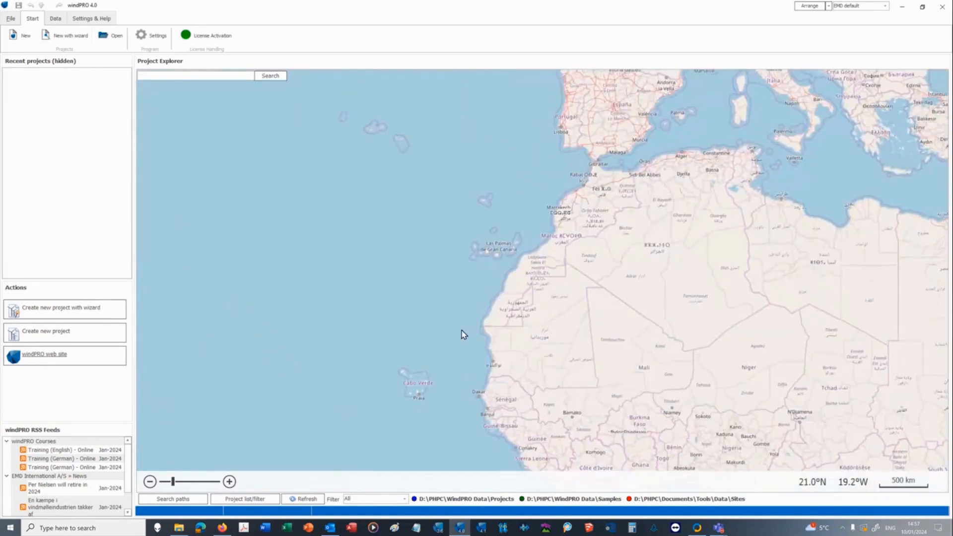
{"action": "scroll", "coordinate": [487, 254], "scroll_direction": "up", "scroll_amount": 3}
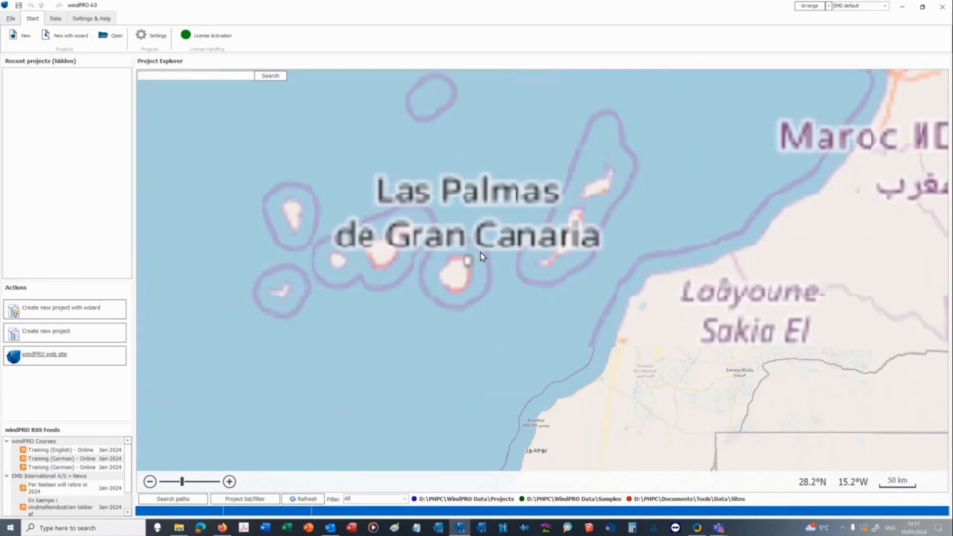
{"action": "scroll", "coordinate": [444, 274], "scroll_direction": "up", "scroll_amount": 3}
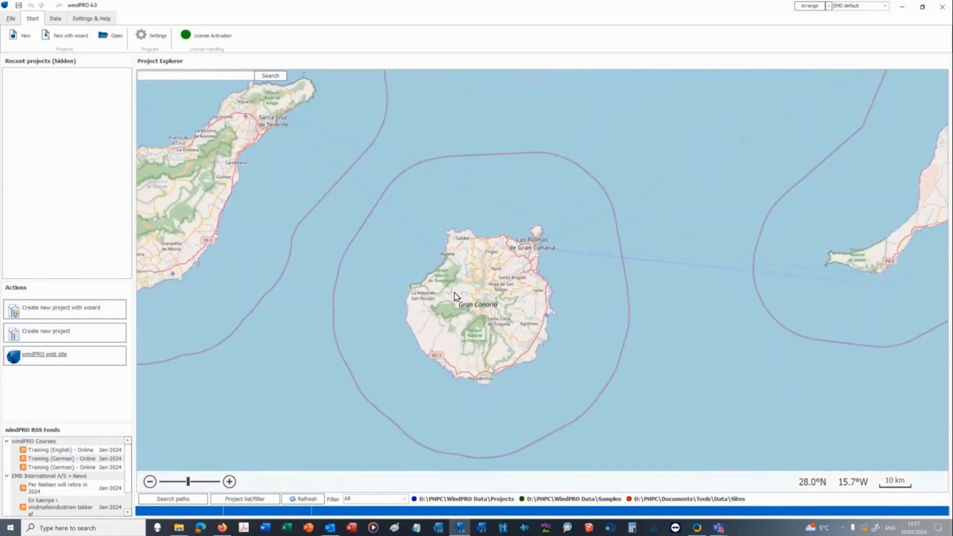
{"action": "scroll", "coordinate": [453, 196], "scroll_direction": "up", "scroll_amount": 2}
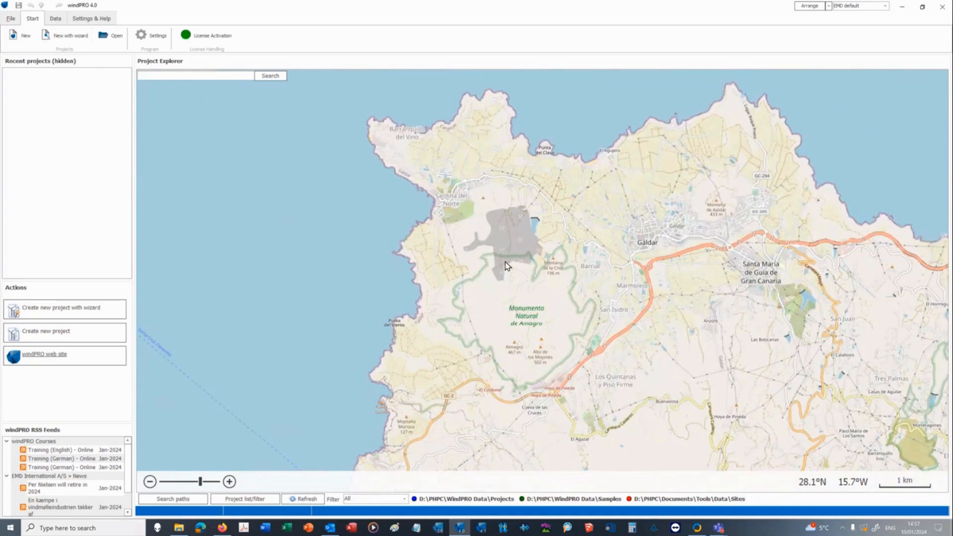
{"action": "double_click", "coordinate": [490, 205]}
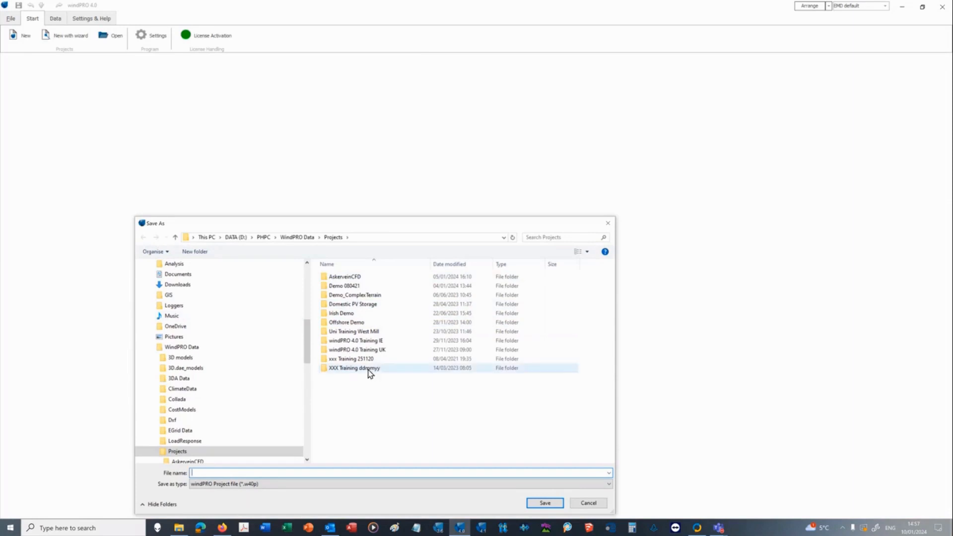
Create a project folder called 4.0 Quick Guide and save the project in it as 4.0 Quick Guide
{"action": "left_click", "coordinate": [194, 252]}
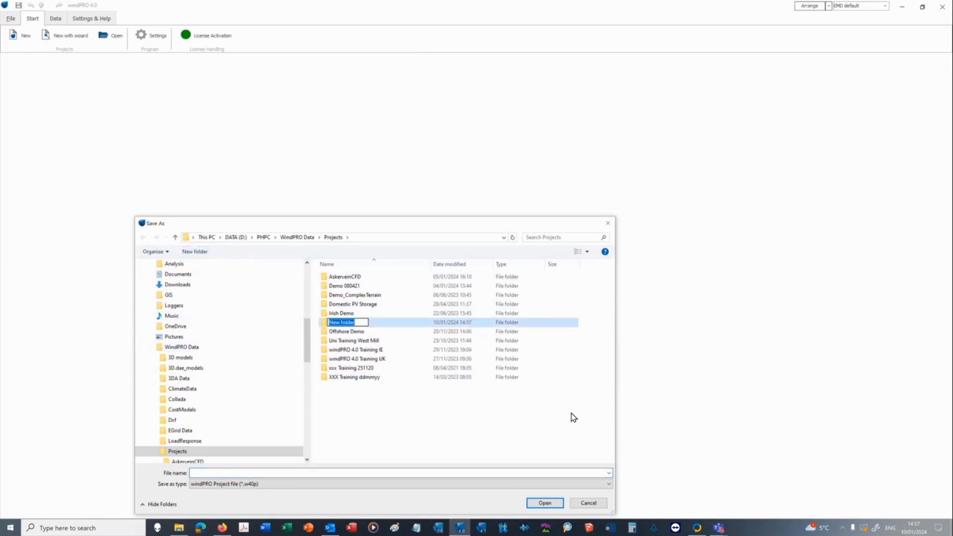
{"action": "type", "text": "4.0 Quick Guide"}
{"action": "key", "text": "Return"}
{"action": "key", "text": "Return"}
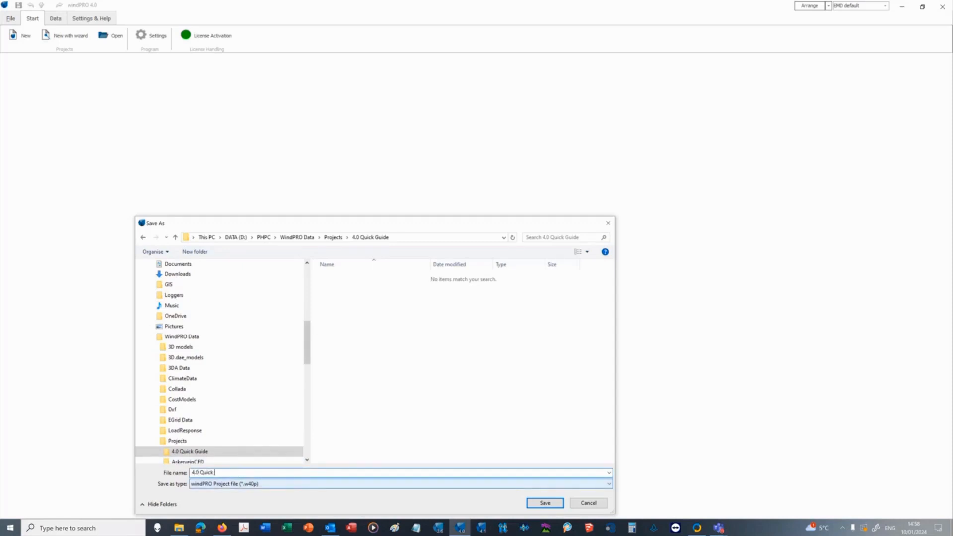
{"action": "type", "text": "ide"}
{"action": "left_click", "coordinate": [545, 503]}
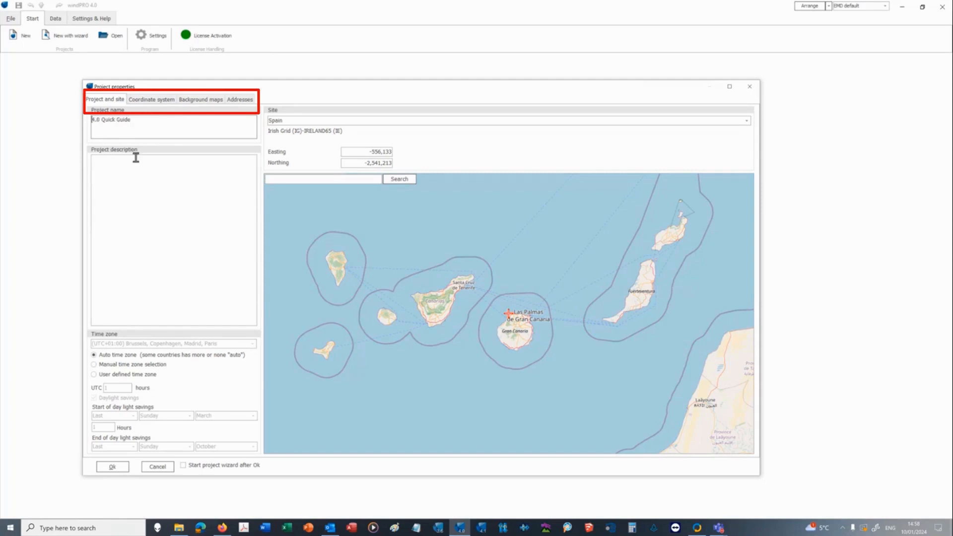
Add the line "Faro de Punto Sardina" above the existing text of the project name
{"action": "type", "text": "Faro"}
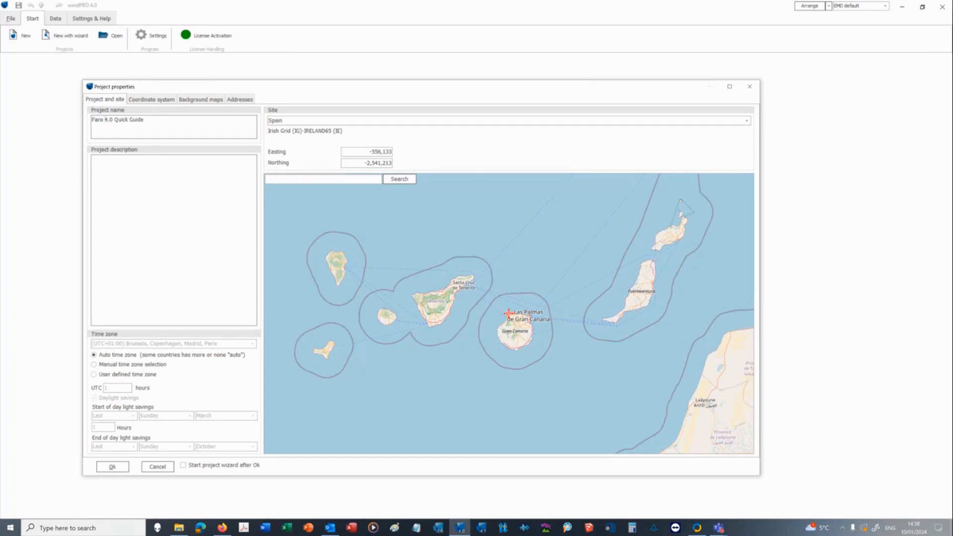
{"action": "type", "text": " de P"}
{"action": "type", "text": "unto Sardin"}
{"action": "type", "text": "a"}
{"action": "key", "text": "Return"}
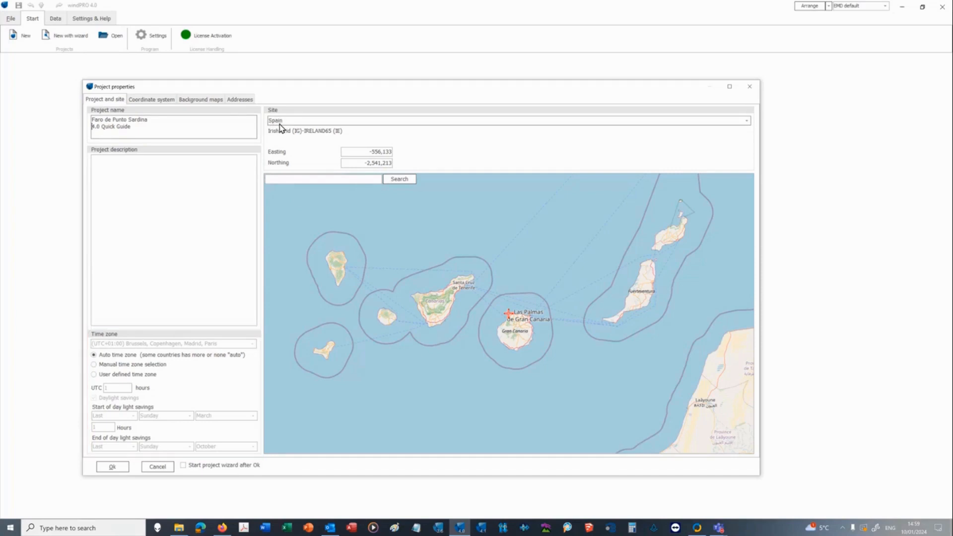
Set the project's coordinate system to UTM (north)-WGS84
{"action": "left_click", "coordinate": [148, 102]}
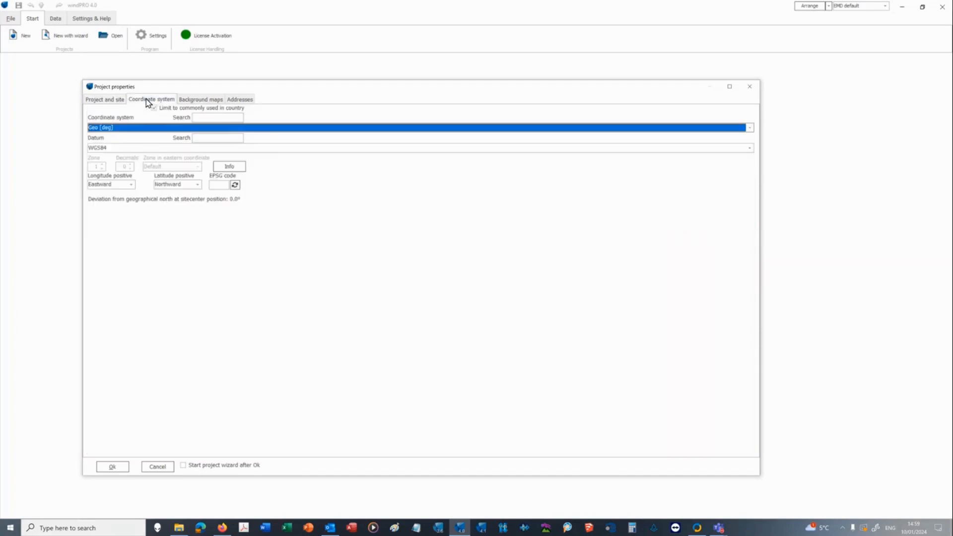
{"action": "left_click", "coordinate": [140, 128]}
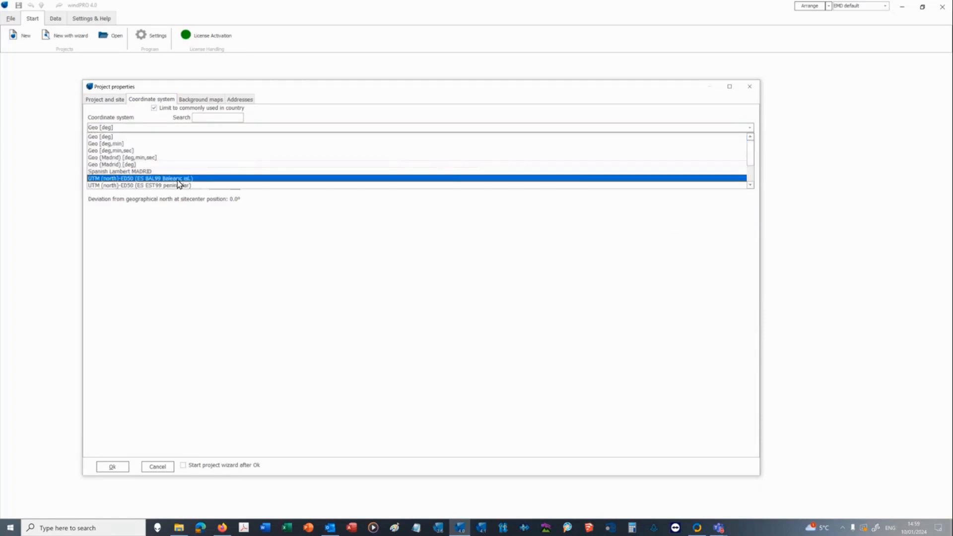
{"action": "scroll", "coordinate": [182, 184], "scroll_direction": "down", "scroll_amount": 2}
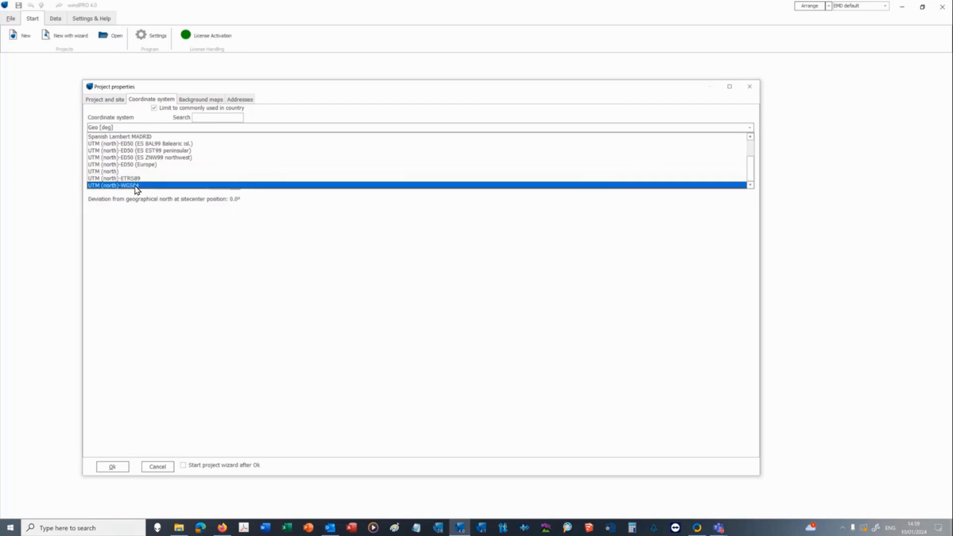
{"action": "left_click", "coordinate": [138, 186]}
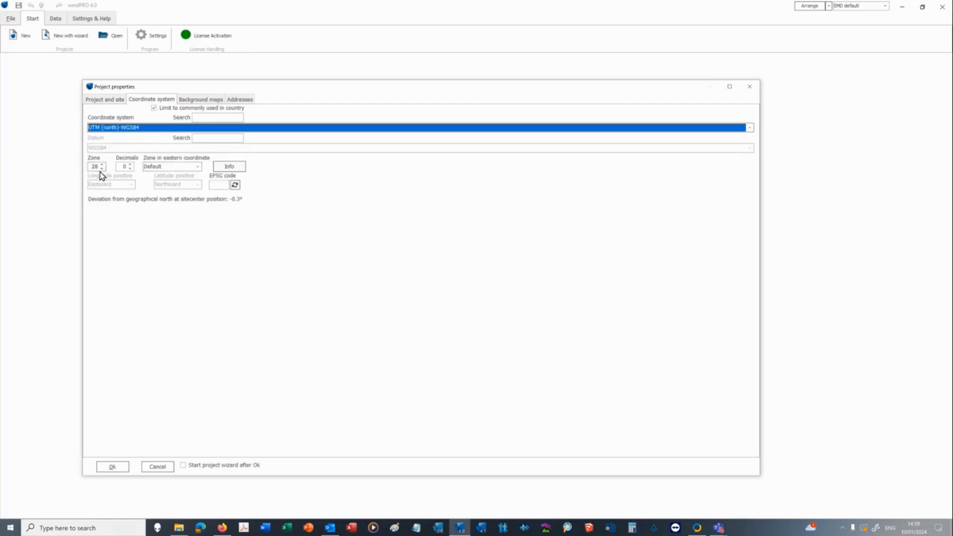
Set the site centre to easting 432,793 and northing 3,114,119, and check its position on the map
{"action": "left_click", "coordinate": [95, 100]}
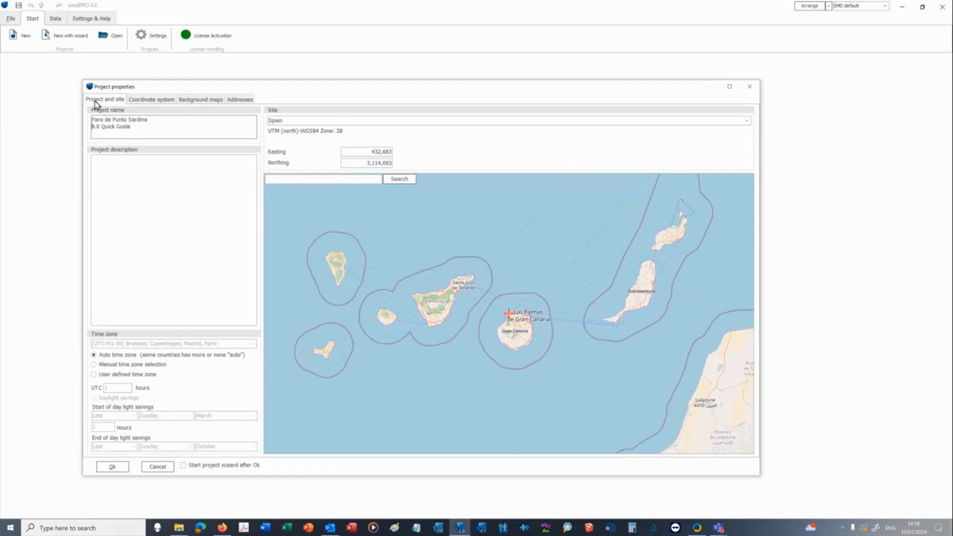
{"action": "left_click", "coordinate": [370, 151]}
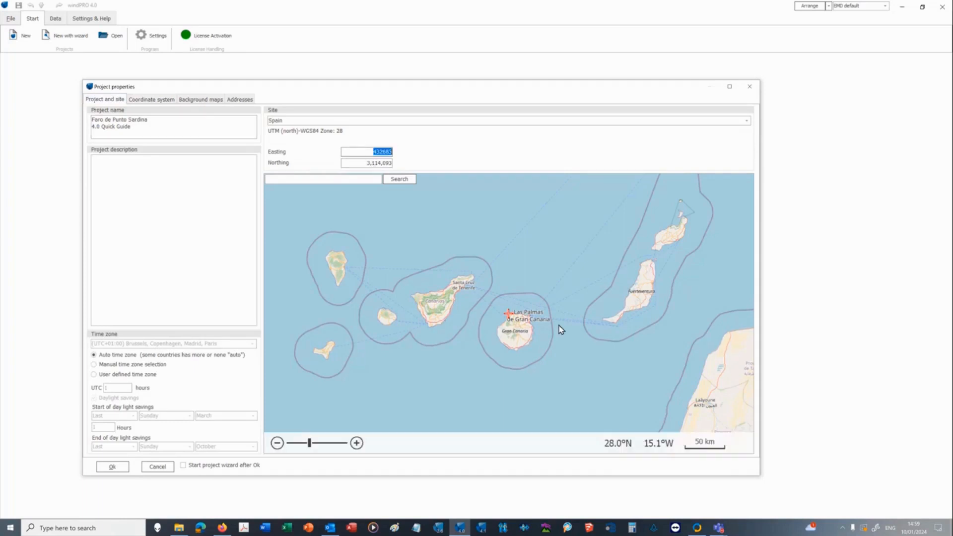
{"action": "type", "text": "43"}
{"action": "key", "text": "Tab"}
{"action": "type", "text": "3,"}
{"action": "type", "text": "114,119"}
{"action": "key", "text": "Tab"}
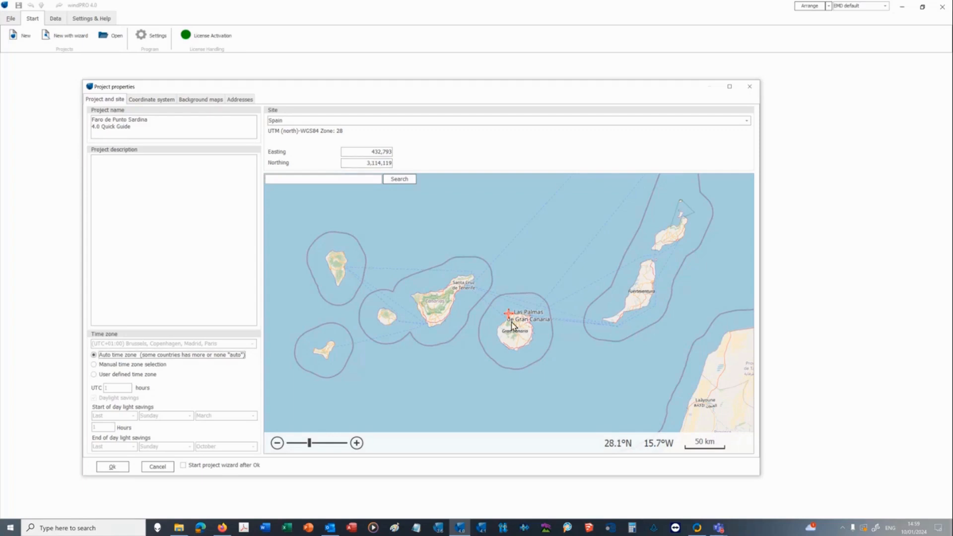
{"action": "scroll", "coordinate": [512, 326], "scroll_direction": "up", "scroll_amount": 6}
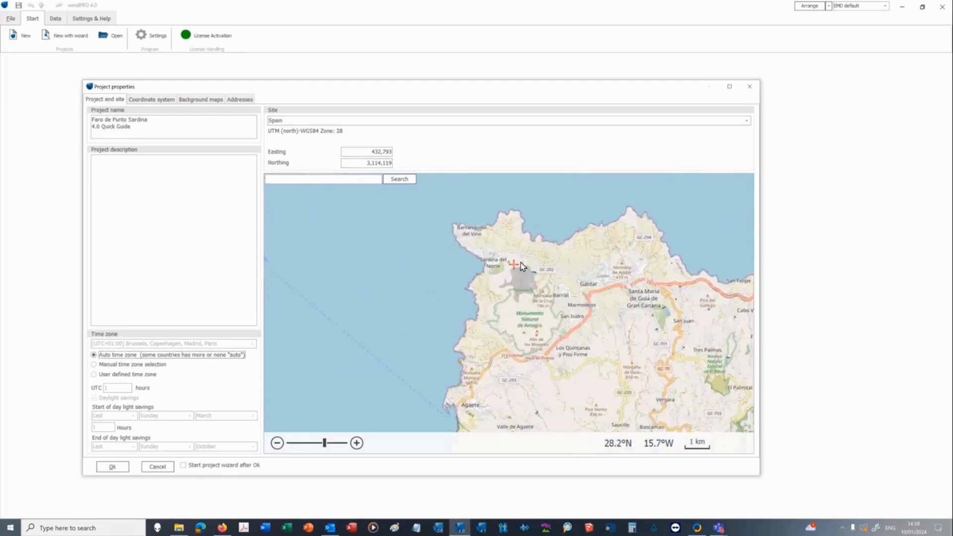
{"action": "scroll", "coordinate": [522, 267], "scroll_direction": "up", "scroll_amount": 1}
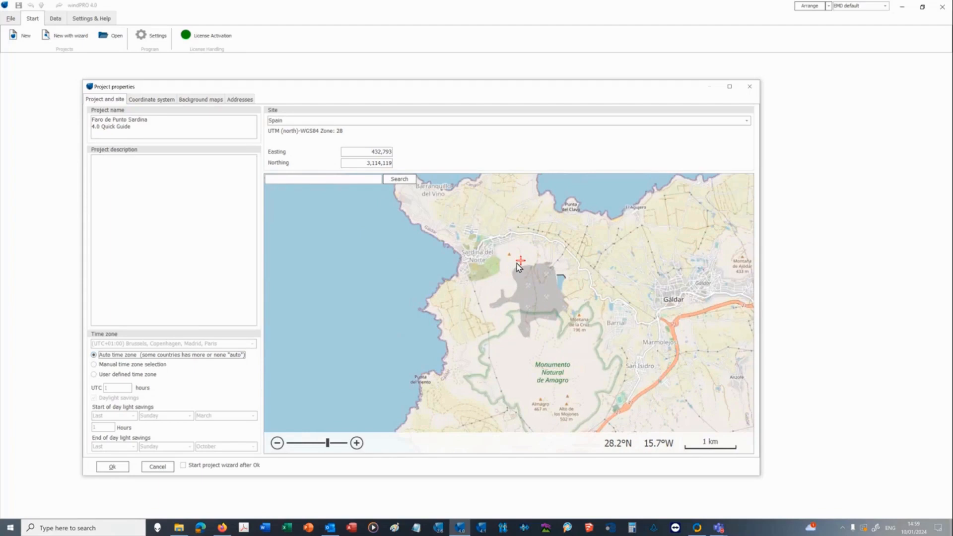
{"action": "scroll", "coordinate": [519, 267], "scroll_direction": "up", "scroll_amount": 1}
{"action": "scroll", "coordinate": [533, 270], "scroll_direction": "down", "scroll_amount": 1}
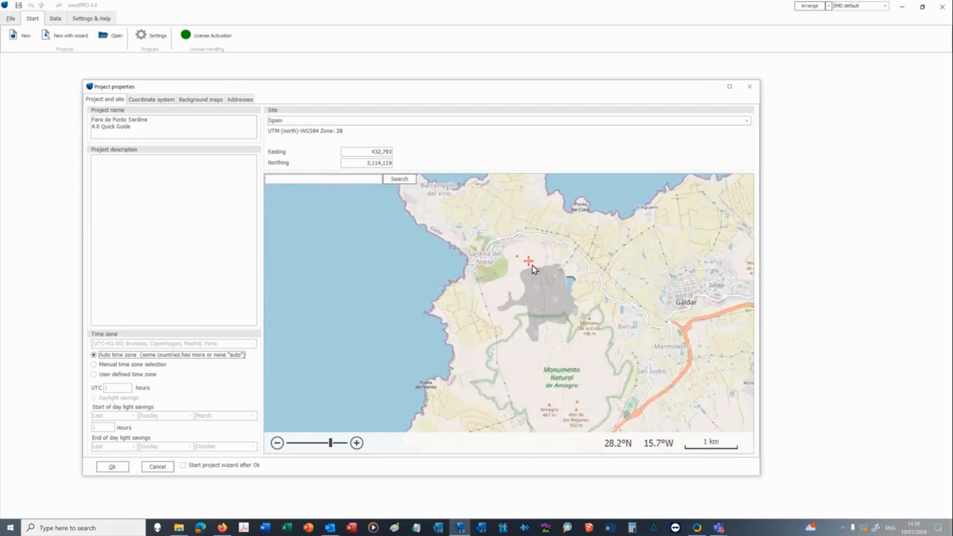
{"action": "scroll", "coordinate": [527, 262], "scroll_direction": "up", "scroll_amount": 1}
{"action": "left_click_drag", "start_coordinate": [542, 255], "coordinate": [521, 281]}
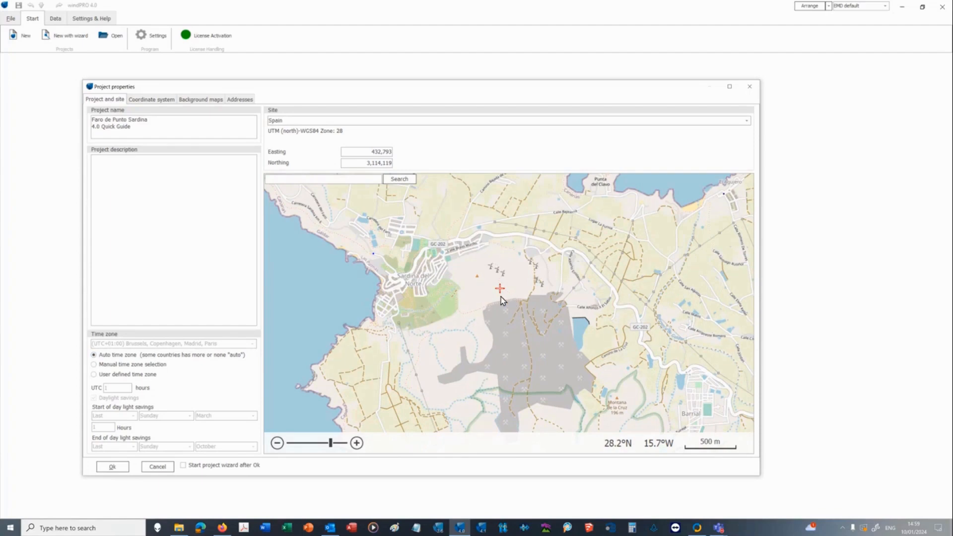
Add Bing Aerial Maps and the Spanish Topographic Map as dynamic background maps and accept the project properties
{"action": "left_click", "coordinate": [154, 101]}
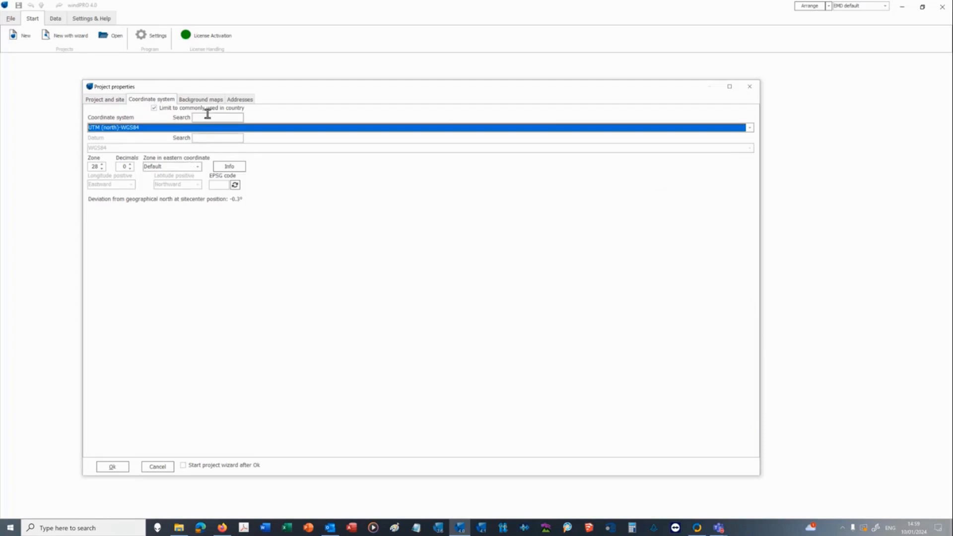
{"action": "left_click", "coordinate": [202, 98]}
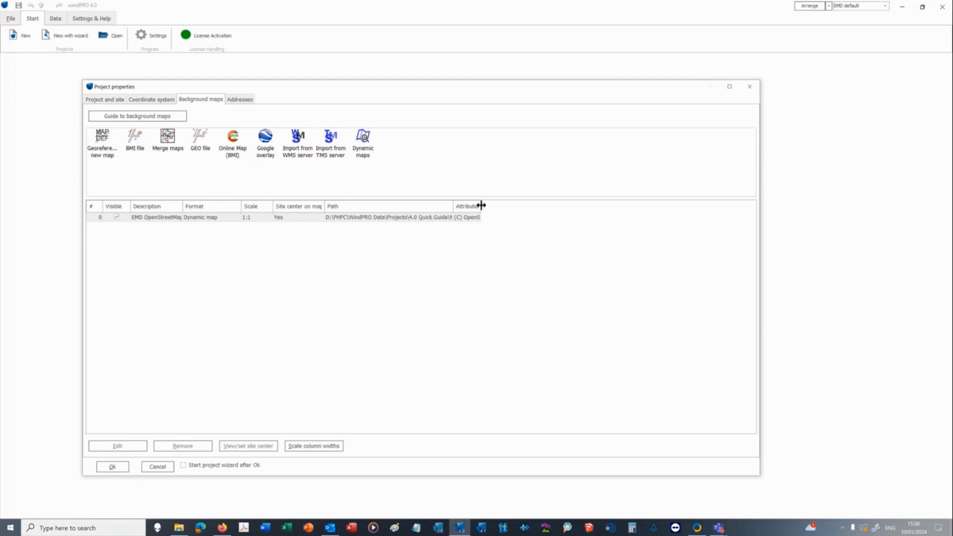
{"action": "left_click_drag", "start_coordinate": [481, 206], "coordinate": [559, 208]}
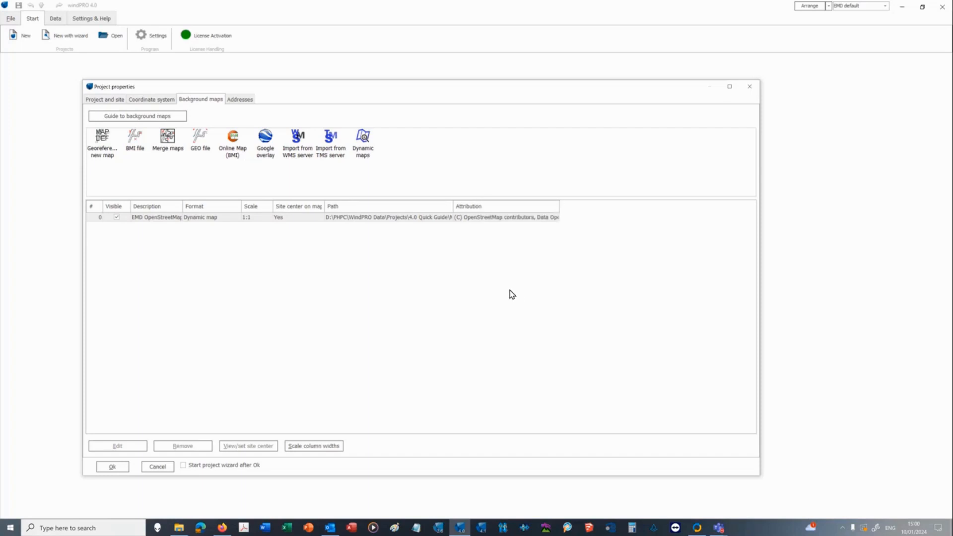
{"action": "left_click", "coordinate": [365, 143]}
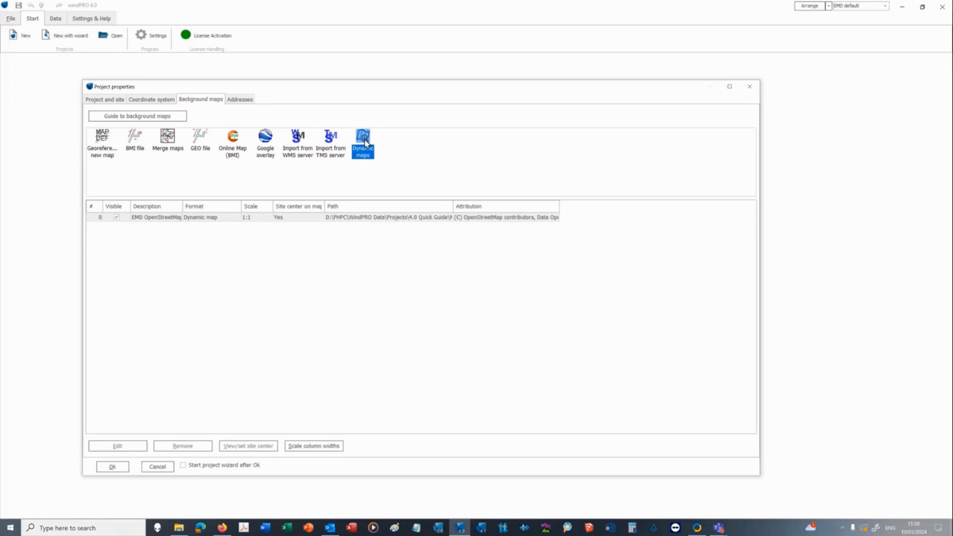
{"action": "double_click", "coordinate": [365, 143]}
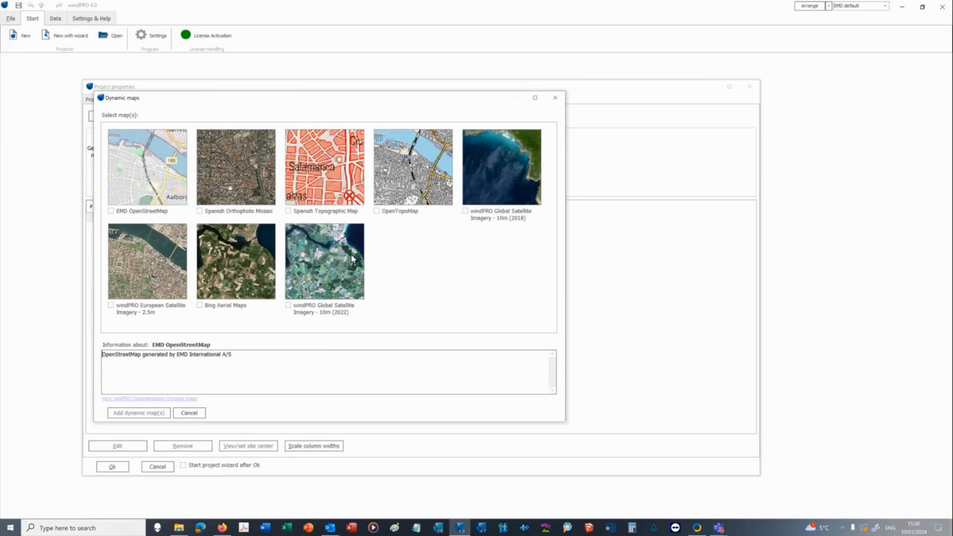
{"action": "left_click", "coordinate": [199, 305]}
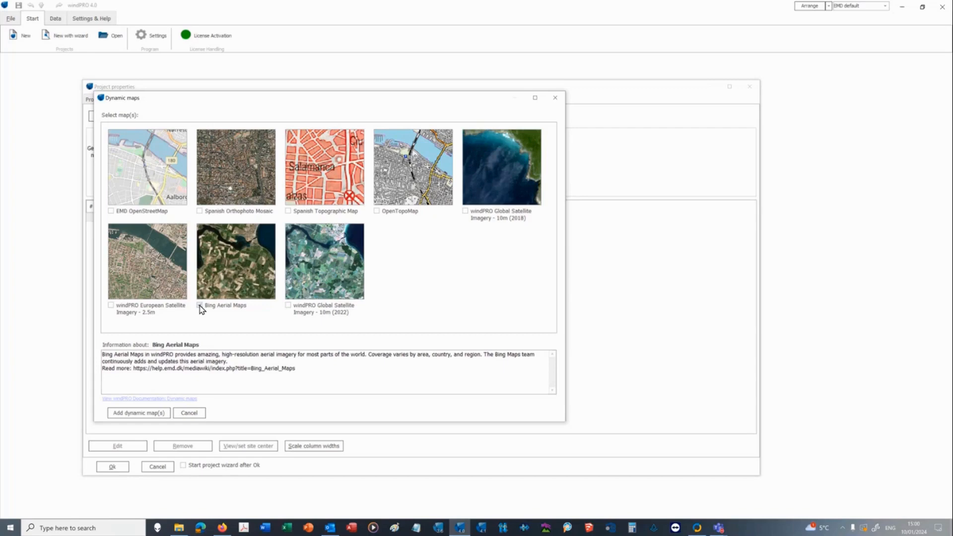
{"action": "left_click", "coordinate": [289, 211]}
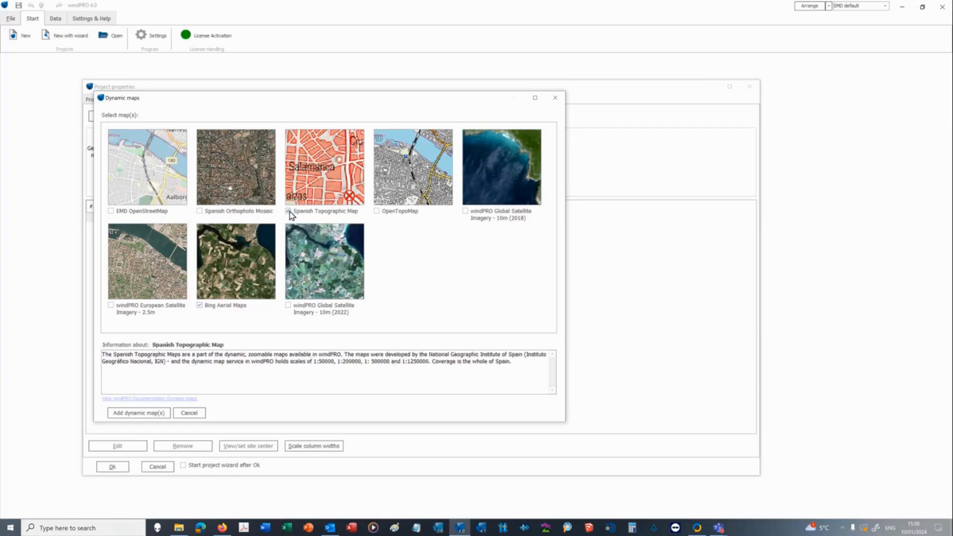
{"action": "left_click", "coordinate": [133, 413]}
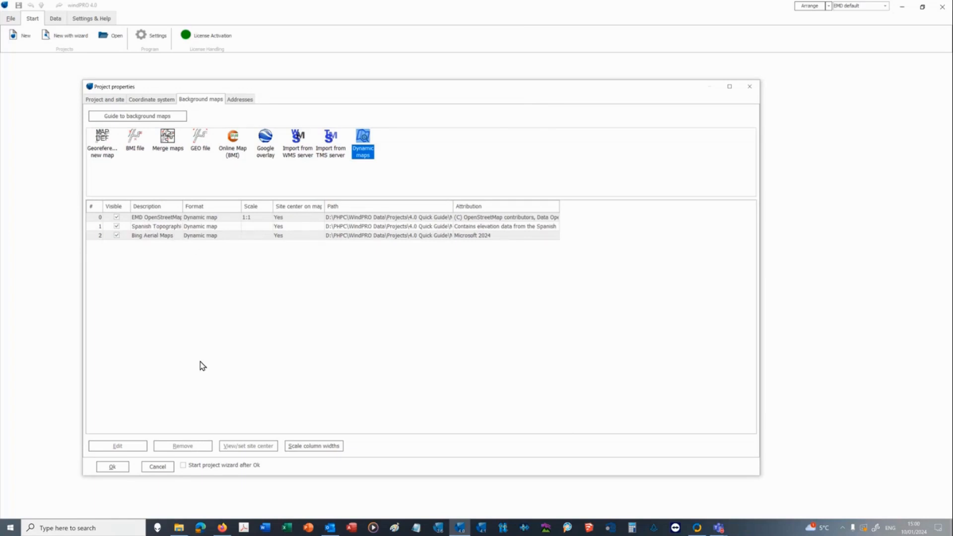
{"action": "left_click", "coordinate": [117, 469]}
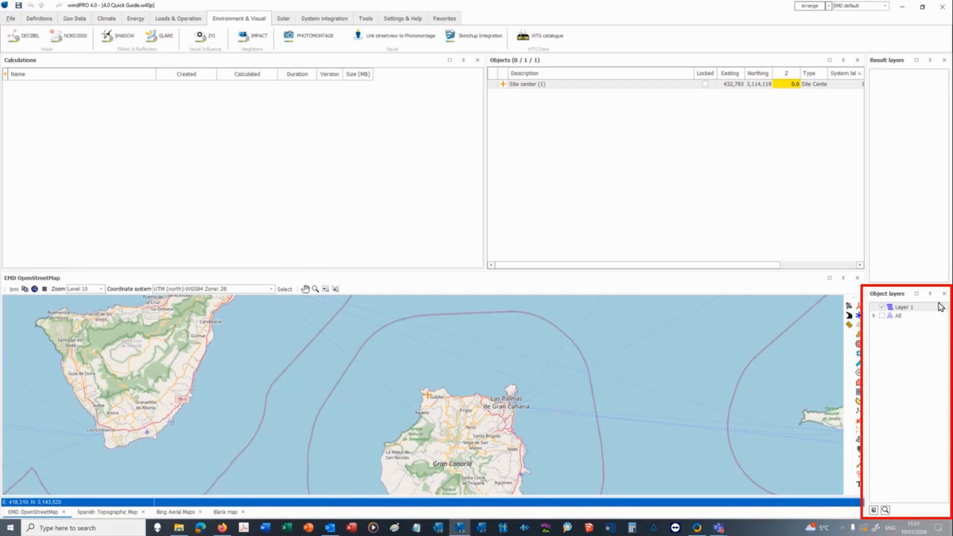
View Gran Canaria on the EMD OpenStreetMap, and look at the Spanish Topographic Map and Bing Aerial Maps
{"action": "left_click_drag", "start_coordinate": [514, 472], "coordinate": [485, 397]}
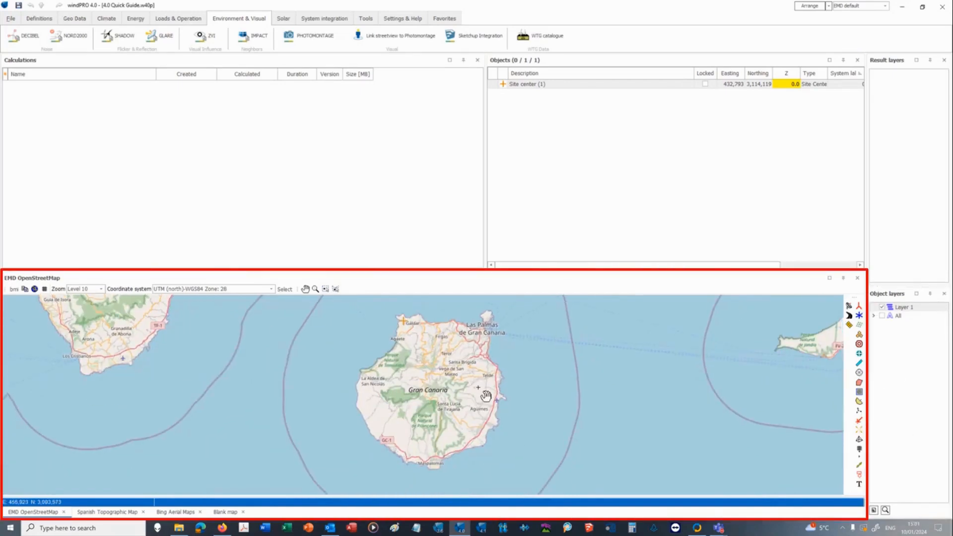
{"action": "left_click", "coordinate": [86, 513]}
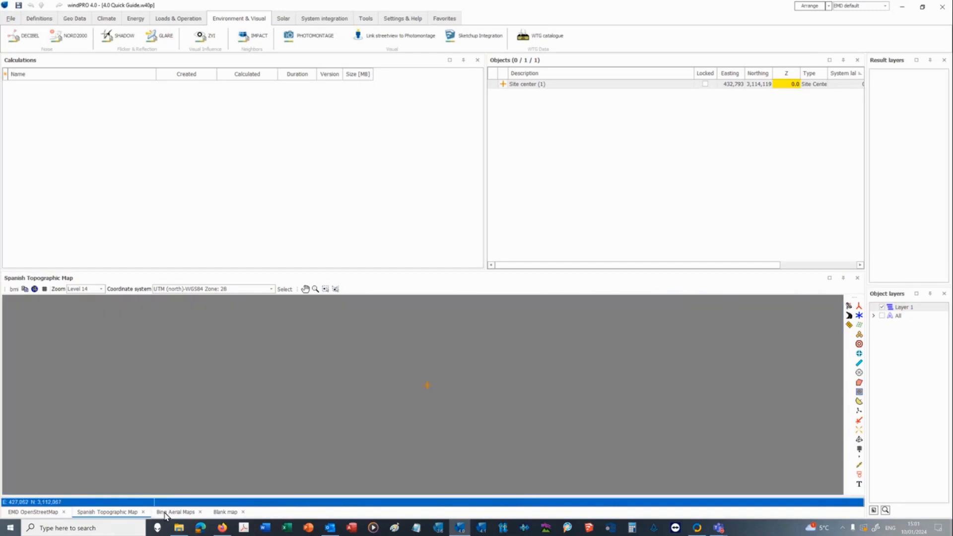
{"action": "left_click", "coordinate": [165, 514]}
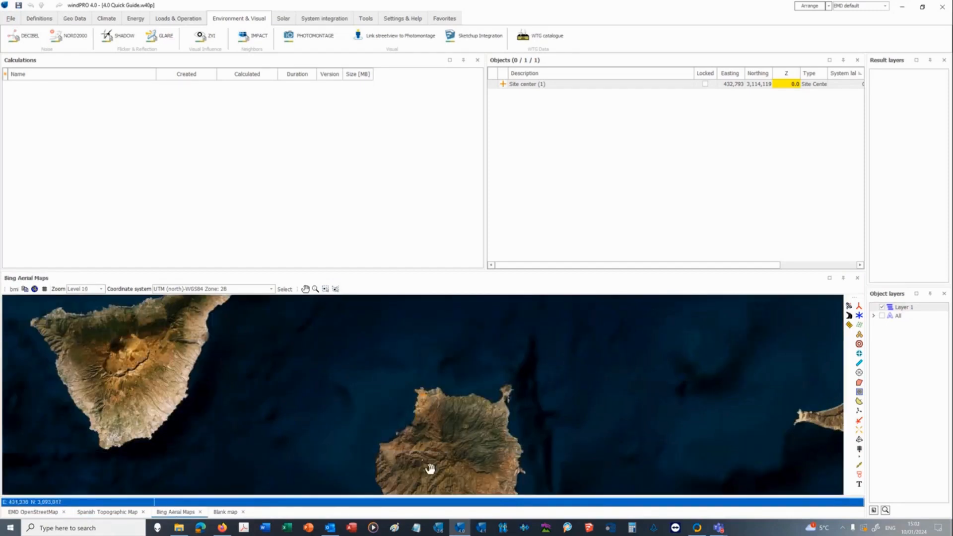
Examine the north-west coast of Gran Canaria around the site on Bing Aerial Maps at zoom level 15
{"action": "left_click_drag", "start_coordinate": [438, 455], "coordinate": [426, 417]}
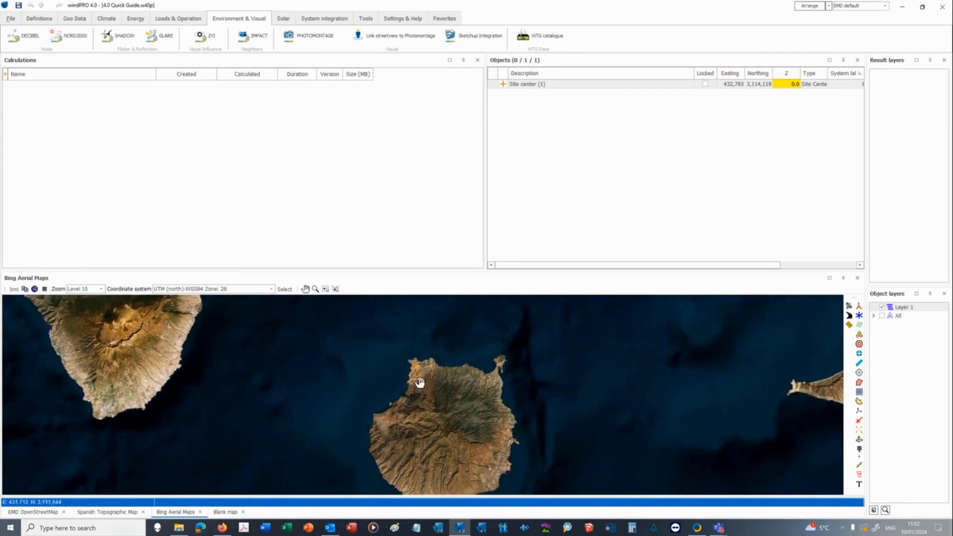
{"action": "left_click", "coordinate": [100, 289]}
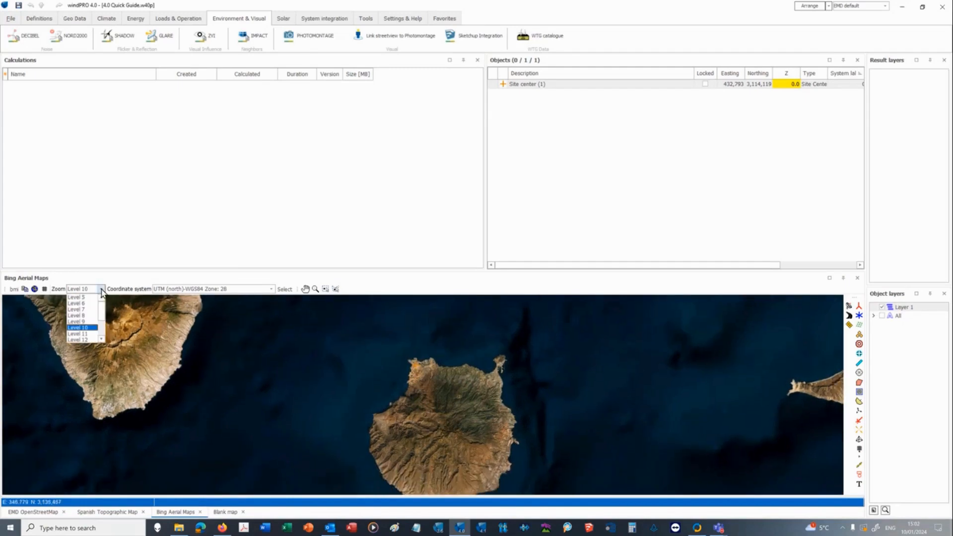
{"action": "scroll", "coordinate": [85, 323], "scroll_direction": "down", "scroll_amount": 2}
{"action": "left_click", "coordinate": [91, 331]}
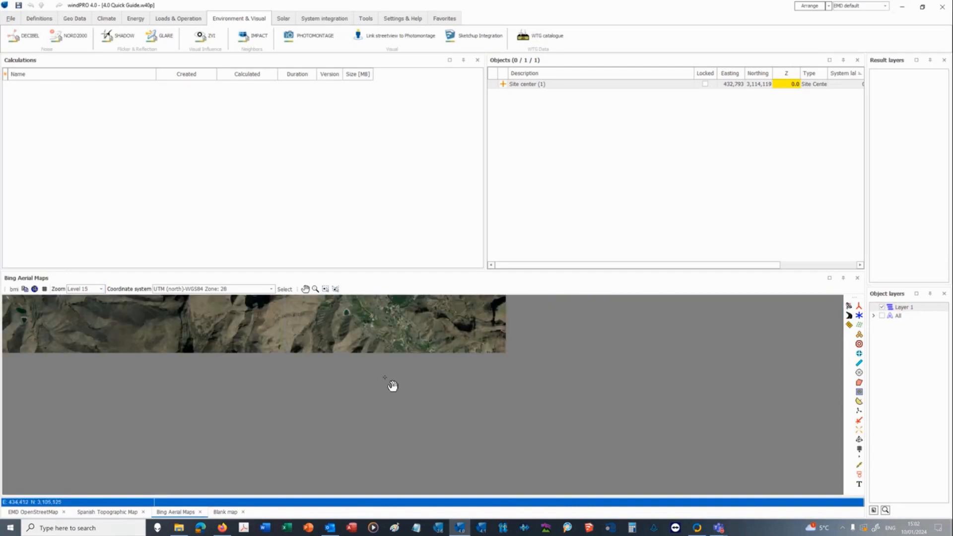
{"action": "mouse_move", "coordinate": [337, 344]}
{"action": "left_mouse_down"}
{"action": "mouse_move", "coordinate": [398, 379]}
{"action": "mouse_move", "coordinate": [468, 442]}
{"action": "left_mouse_up"}
{"action": "left_click_drag", "start_coordinate": [395, 366], "coordinate": [465, 475]}
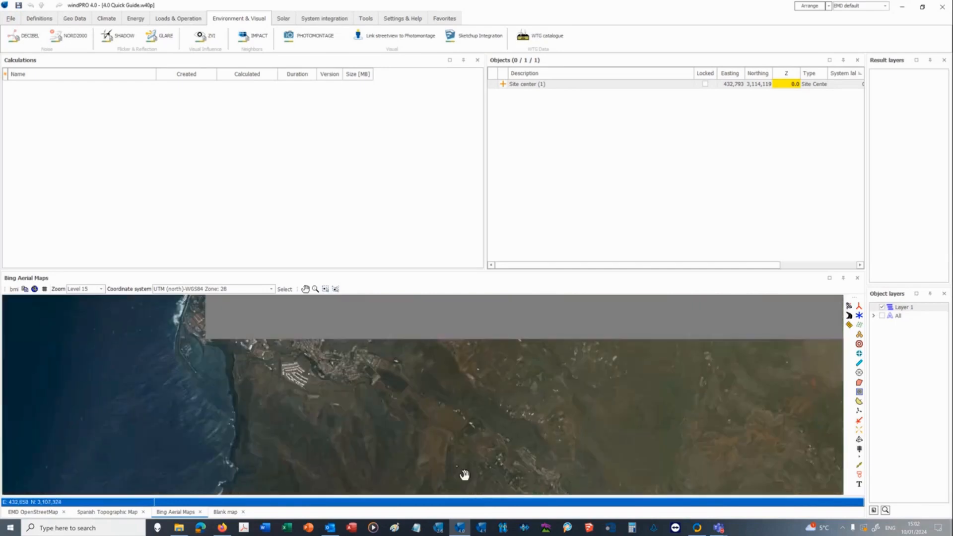
{"action": "left_click_drag", "start_coordinate": [374, 383], "coordinate": [432, 445]}
{"action": "left_click_drag", "start_coordinate": [472, 377], "coordinate": [455, 467]}
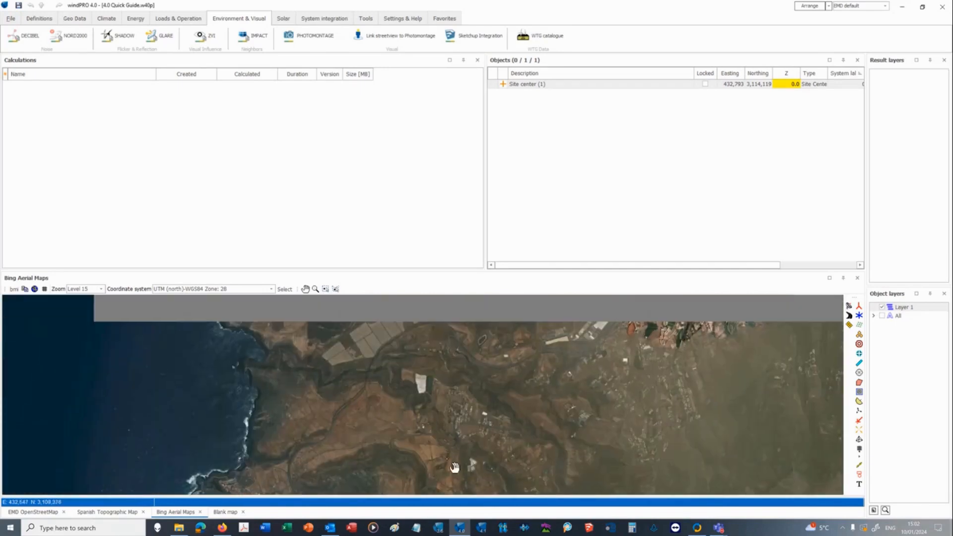
{"action": "left_click_drag", "start_coordinate": [485, 385], "coordinate": [472, 467]}
{"action": "left_click_drag", "start_coordinate": [511, 396], "coordinate": [518, 497]}
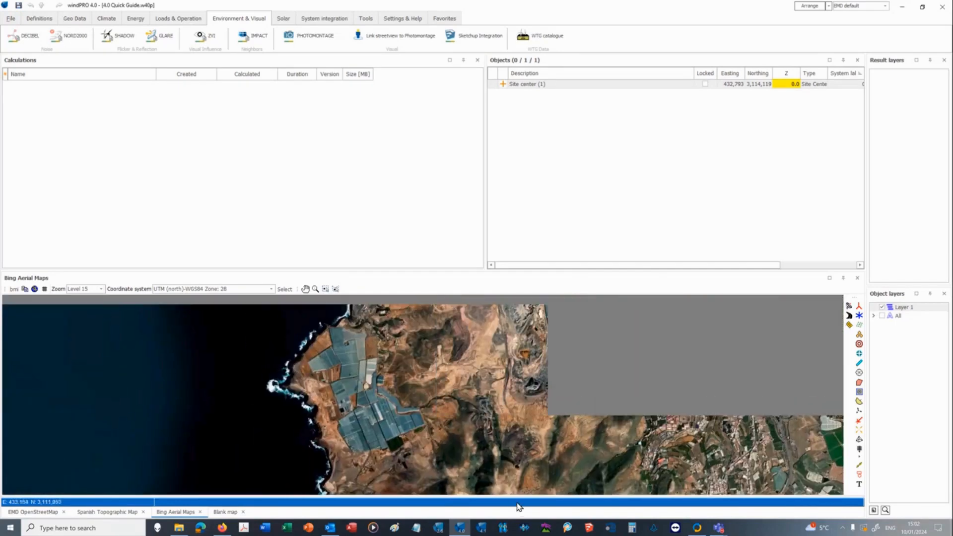
{"action": "left_click_drag", "start_coordinate": [565, 457], "coordinate": [456, 438]}
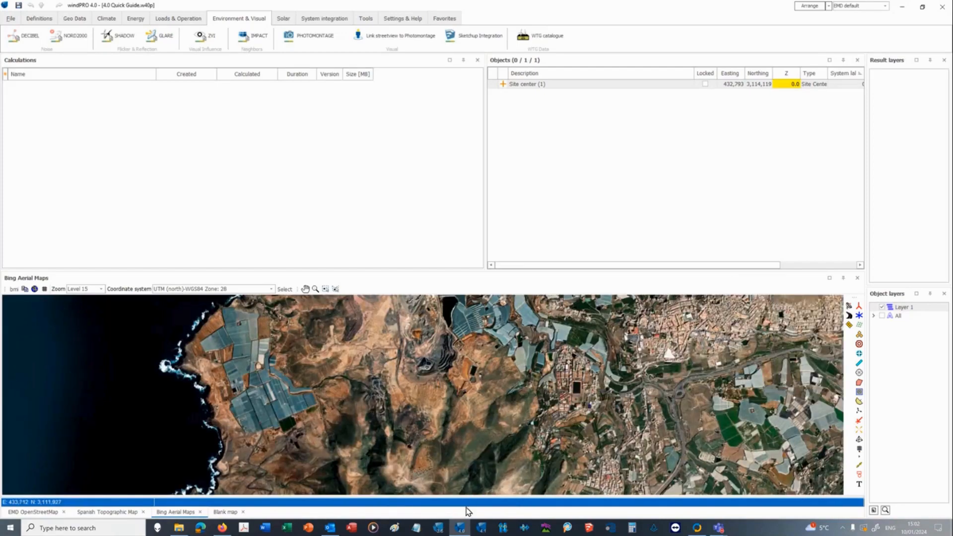
{"action": "left_click_drag", "start_coordinate": [431, 356], "coordinate": [487, 446]}
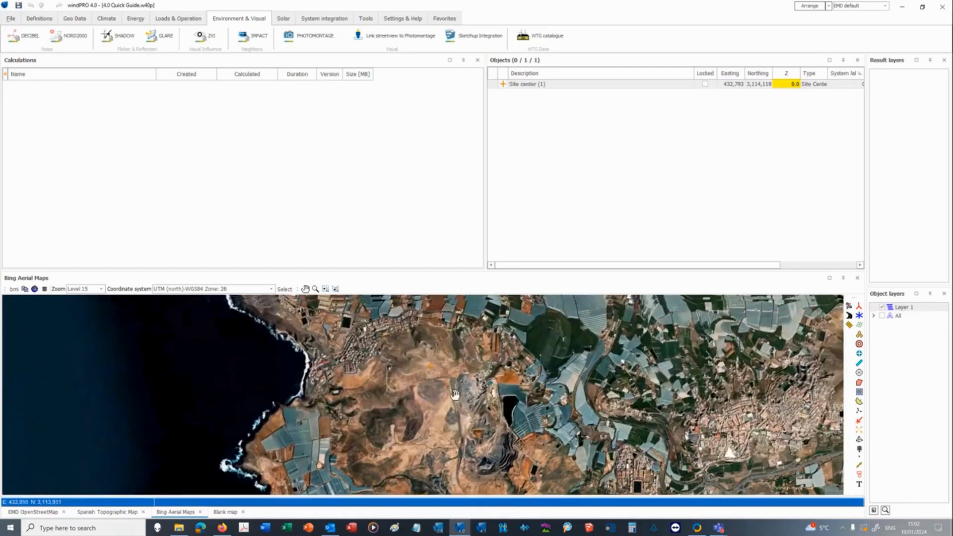
{"action": "left_click_drag", "start_coordinate": [454, 395], "coordinate": [521, 499]}
{"action": "left_click_drag", "start_coordinate": [458, 364], "coordinate": [508, 339]}
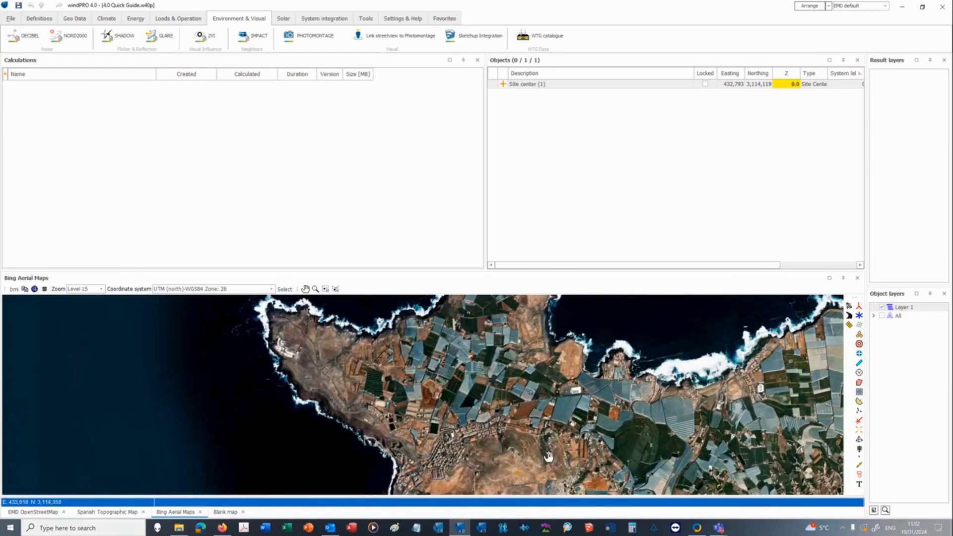
{"action": "left_click_drag", "start_coordinate": [549, 457], "coordinate": [501, 345]}
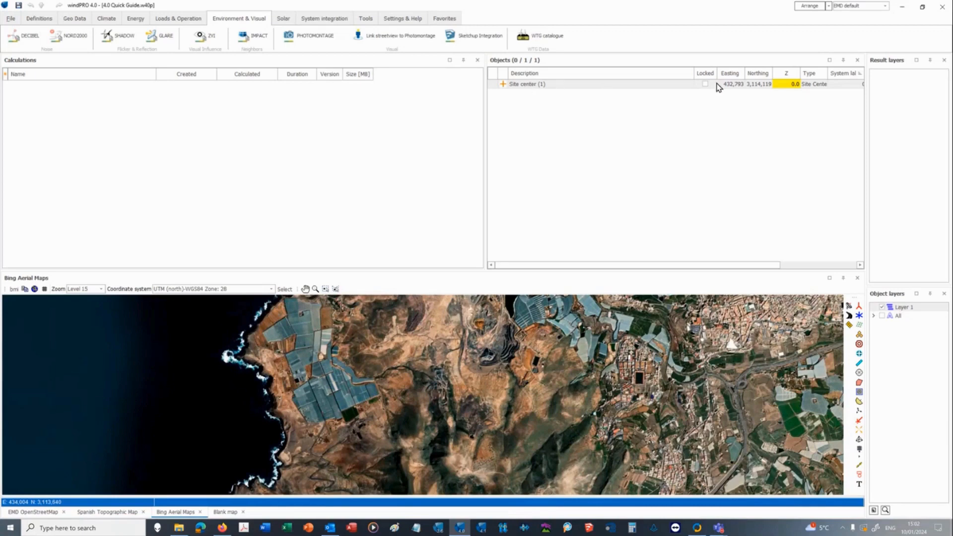
Centre the aerial map on the site centre object and inspect its surroundings at zoom level 17
{"action": "left_click", "coordinate": [534, 88]}
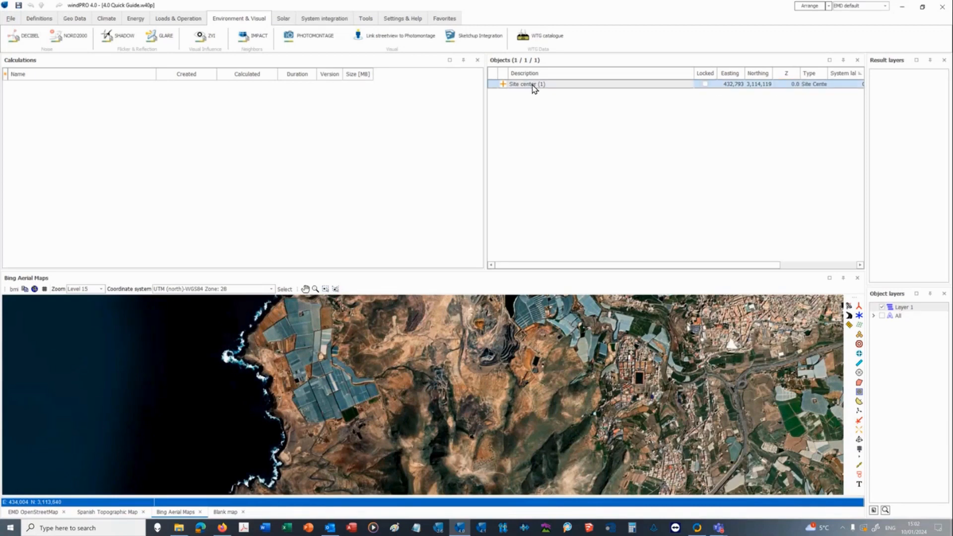
{"action": "right_click", "coordinate": [534, 89]}
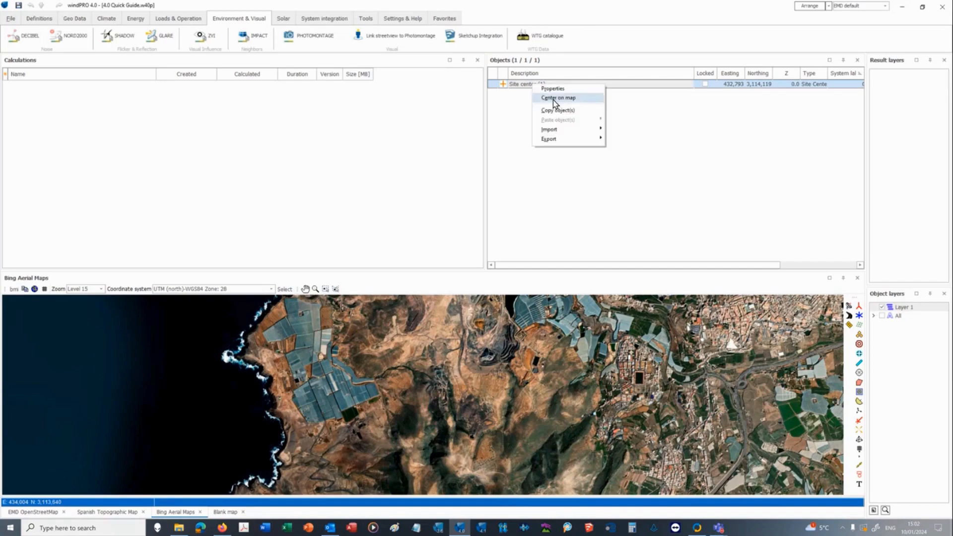
{"action": "left_click", "coordinate": [555, 99]}
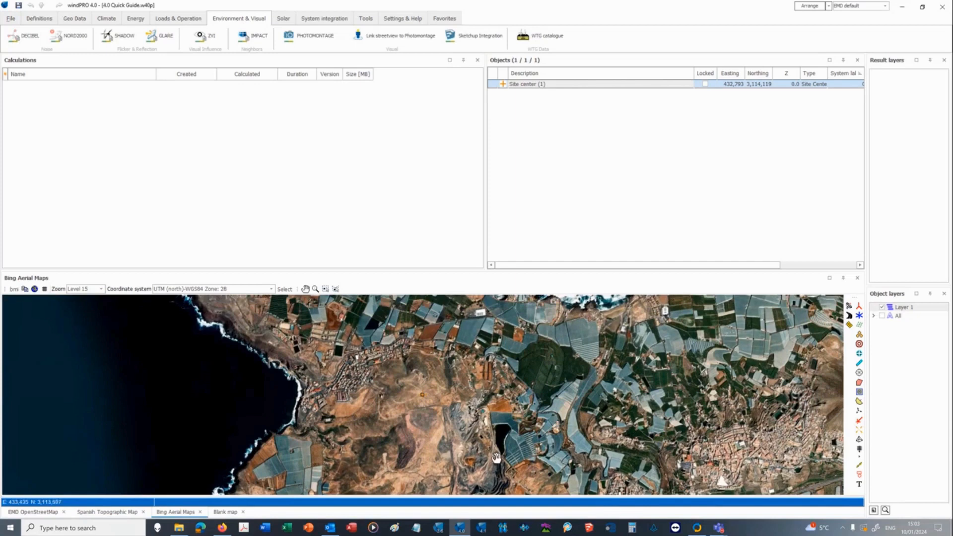
{"action": "left_click", "coordinate": [427, 413]}
{"action": "scroll", "coordinate": [422, 400], "scroll_direction": "up", "scroll_amount": 1}
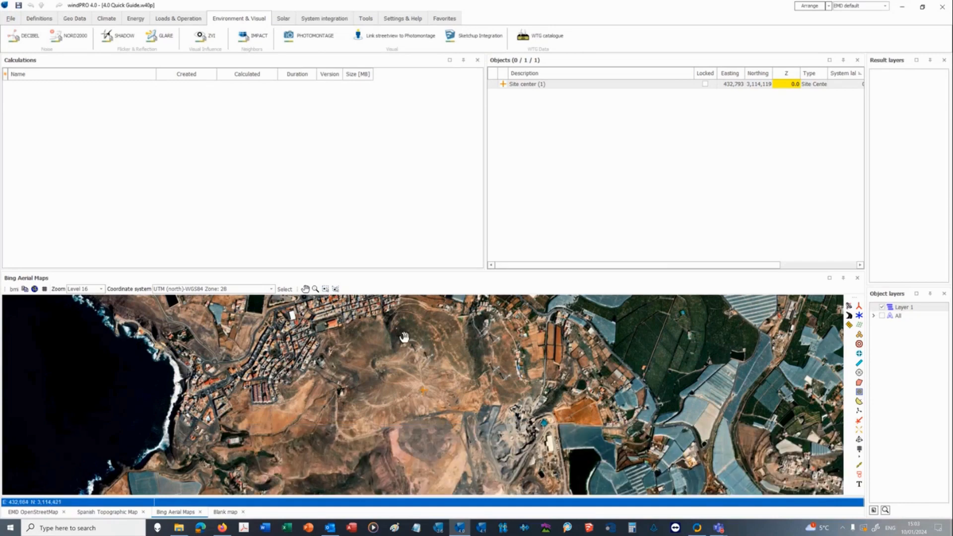
{"action": "scroll", "coordinate": [422, 369], "scroll_direction": "up", "scroll_amount": 1}
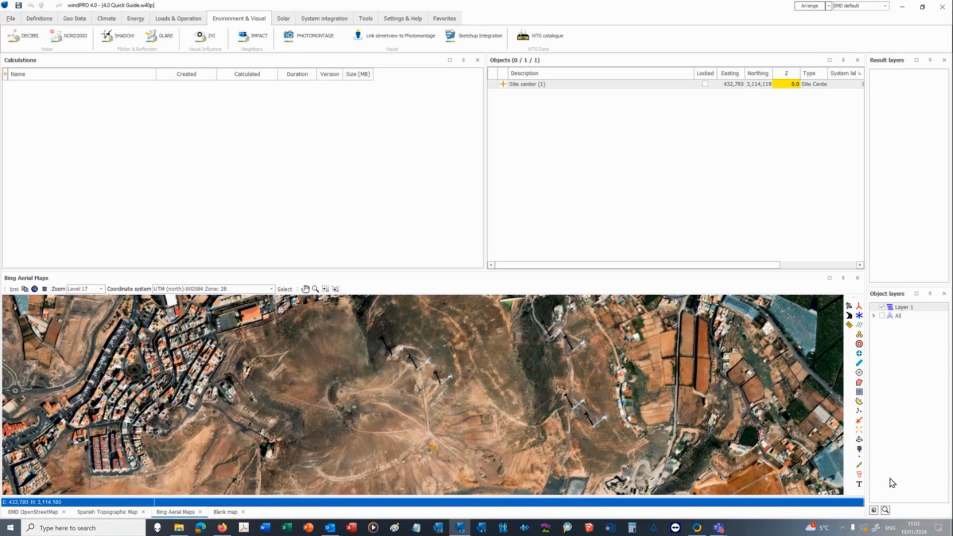
Create a new object layer named Elevation
{"action": "left_click", "coordinate": [874, 510]}
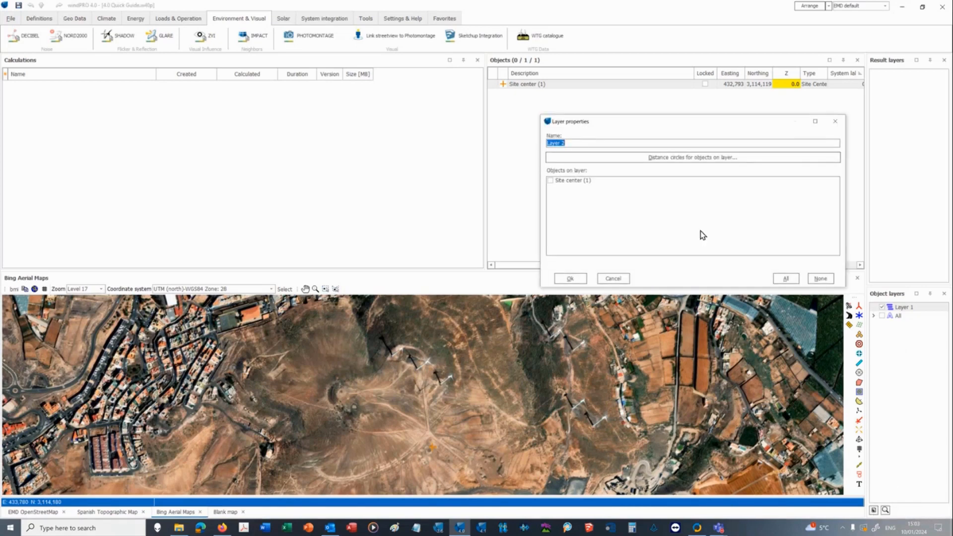
{"action": "type", "text": "Elevation"}
{"action": "key", "text": "Return"}
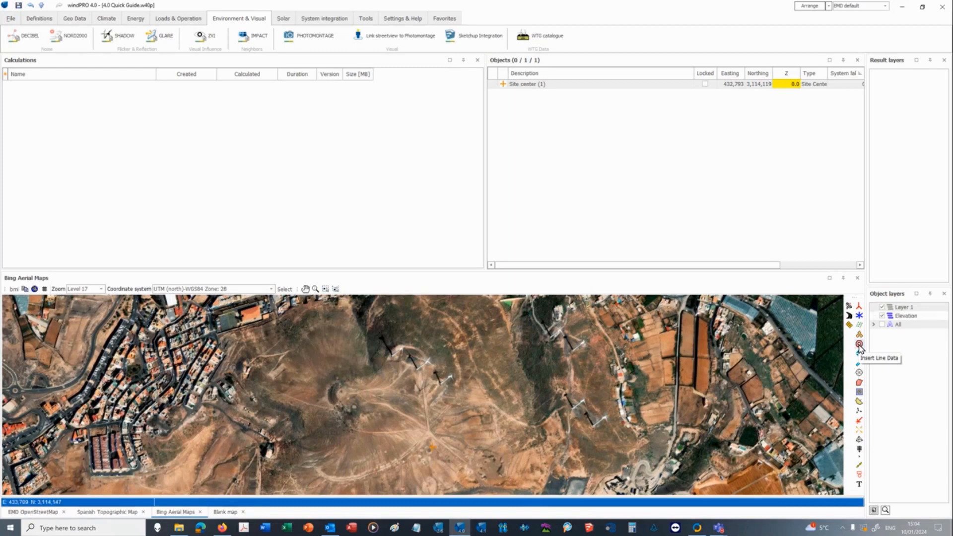
Place an elevation grid object near the site centre with 20,000 m by 20,000 m NASADEM online data and apply its heights to the site centre
{"action": "left_click", "coordinate": [859, 393]}
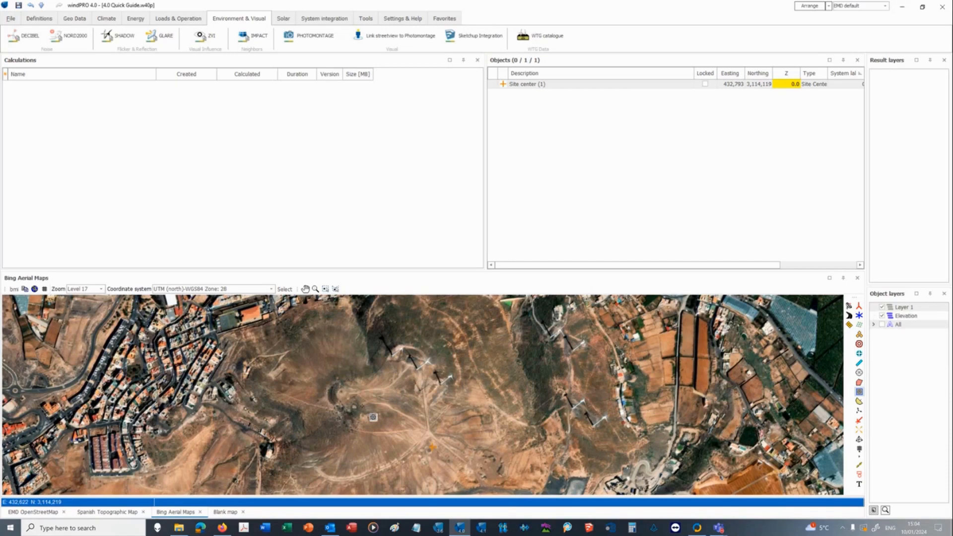
{"action": "left_click", "coordinate": [362, 406]}
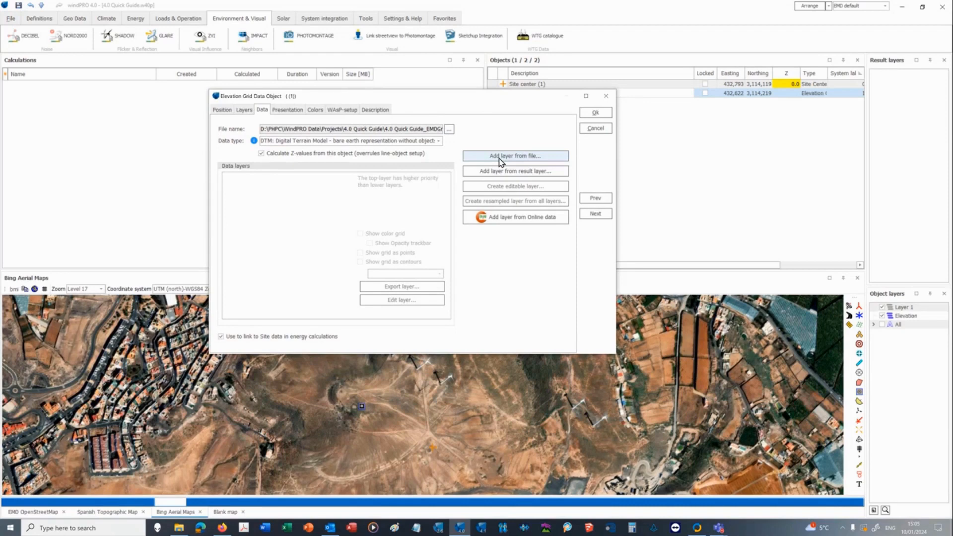
{"action": "left_click", "coordinate": [508, 220]}
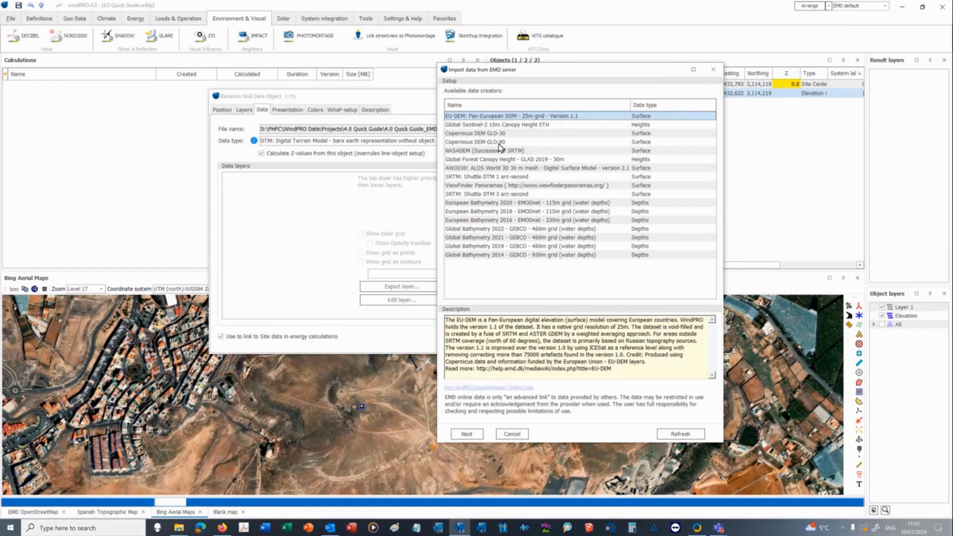
{"action": "left_click", "coordinate": [467, 152]}
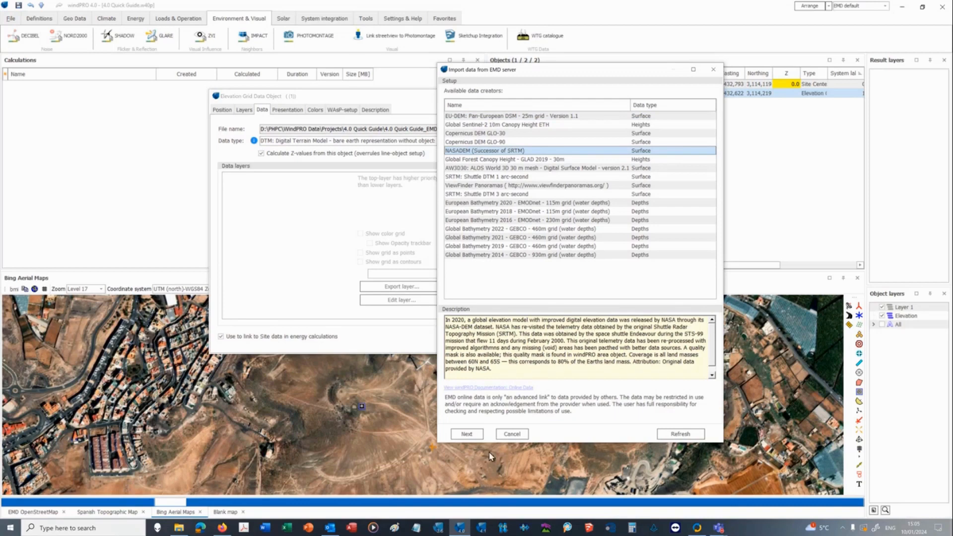
{"action": "left_click", "coordinate": [467, 435]}
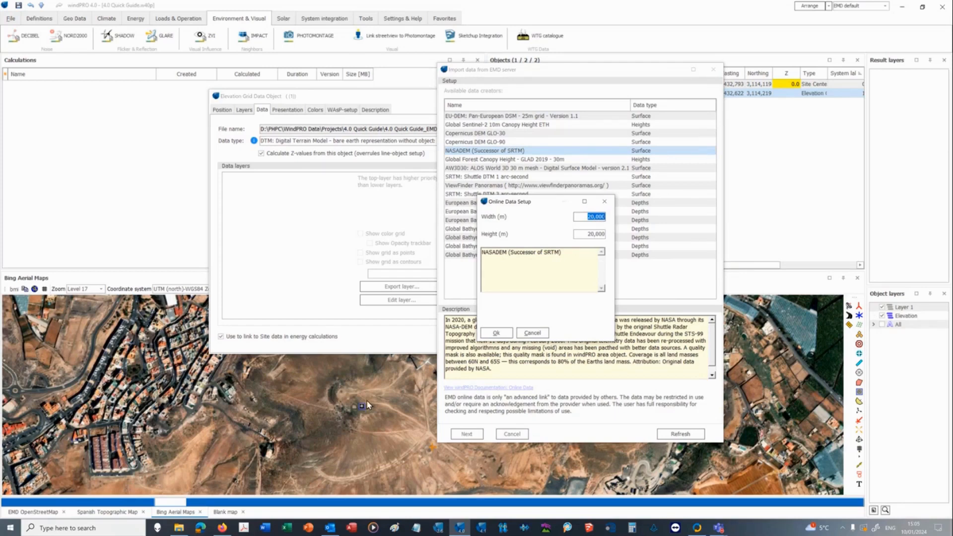
{"action": "left_click", "coordinate": [495, 333]}
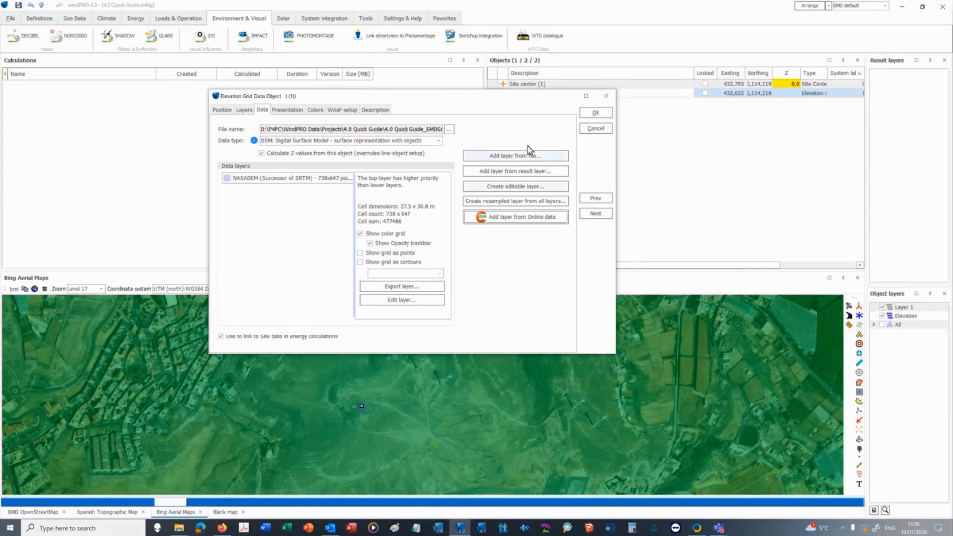
{"action": "left_click", "coordinate": [595, 112]}
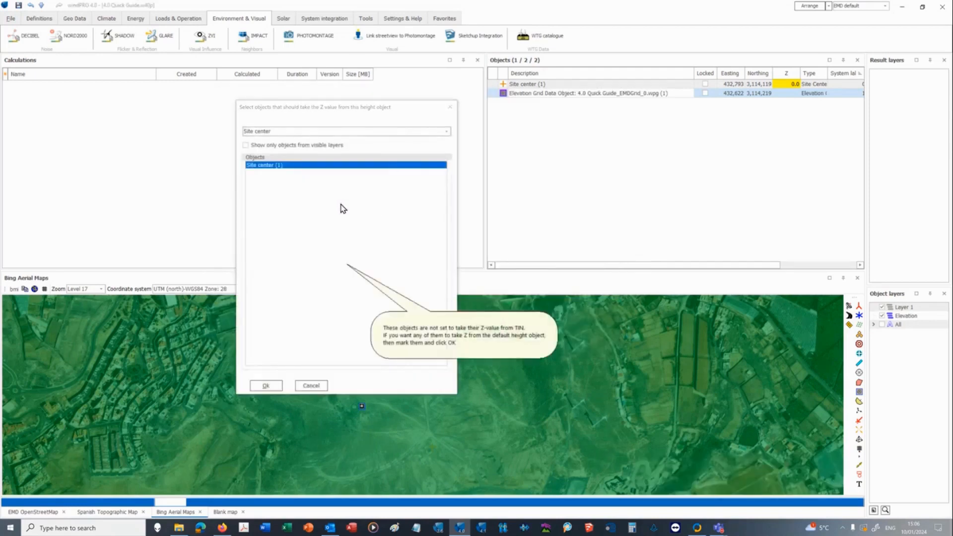
{"action": "left_click", "coordinate": [265, 386]}
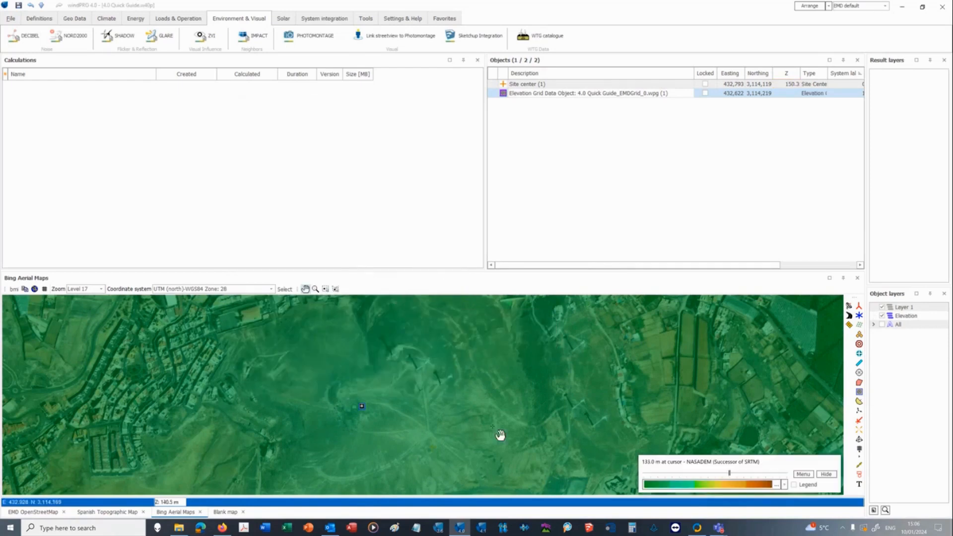
Check the extent of the NASADEM elevation grid over the island and save the project
{"action": "left_click", "coordinate": [456, 375]}
{"action": "scroll", "coordinate": [460, 374], "scroll_direction": "down", "scroll_amount": 2}
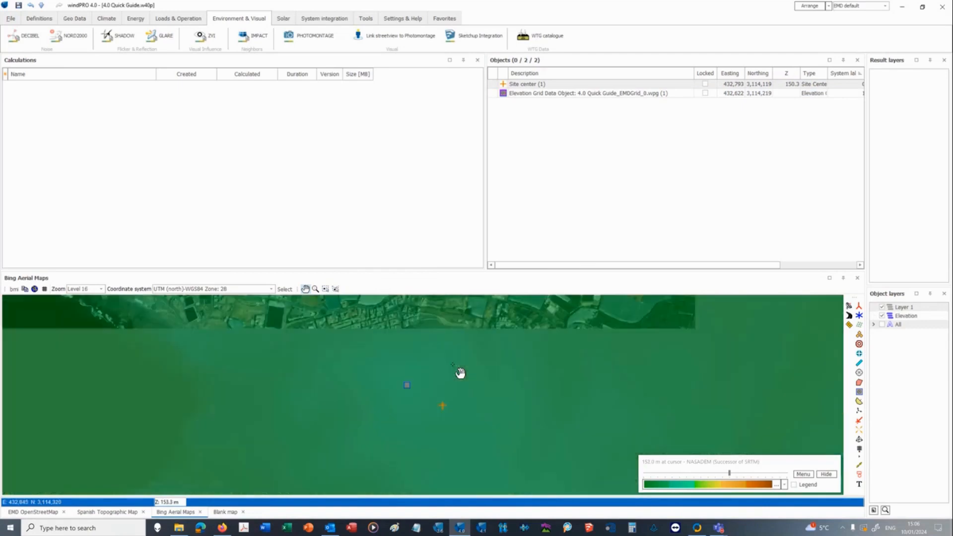
{"action": "scroll", "coordinate": [486, 388], "scroll_direction": "down", "scroll_amount": 1}
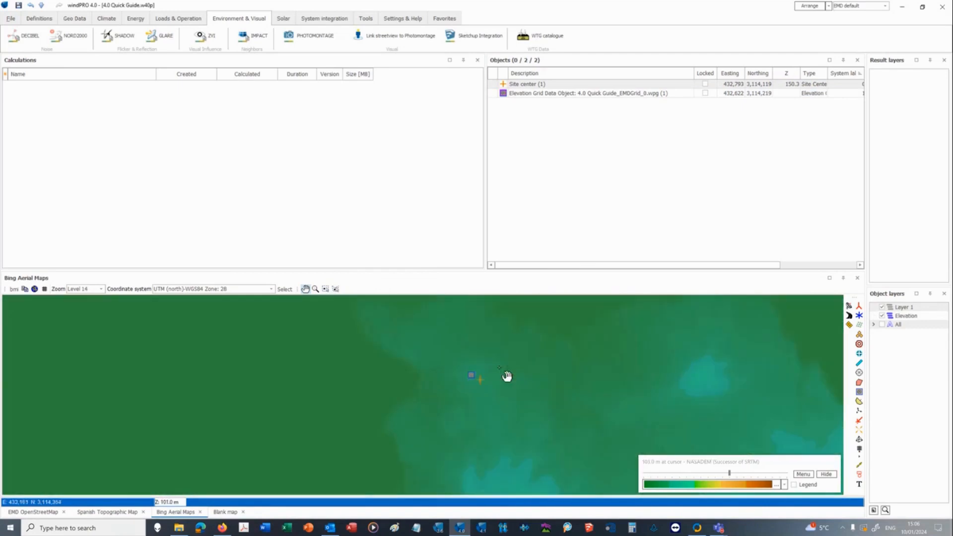
{"action": "scroll", "coordinate": [556, 377], "scroll_direction": "down", "scroll_amount": 1}
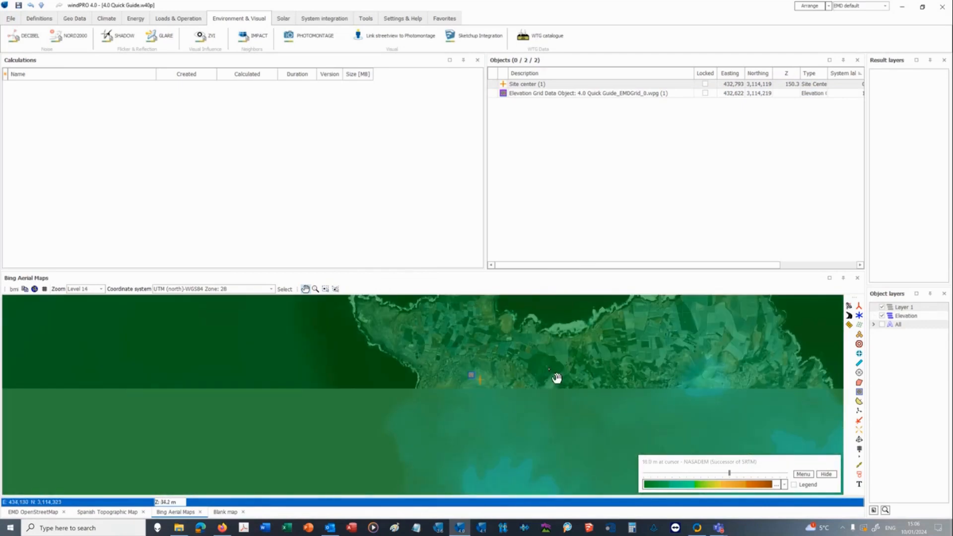
{"action": "scroll", "coordinate": [588, 427], "scroll_direction": "down", "scroll_amount": 1}
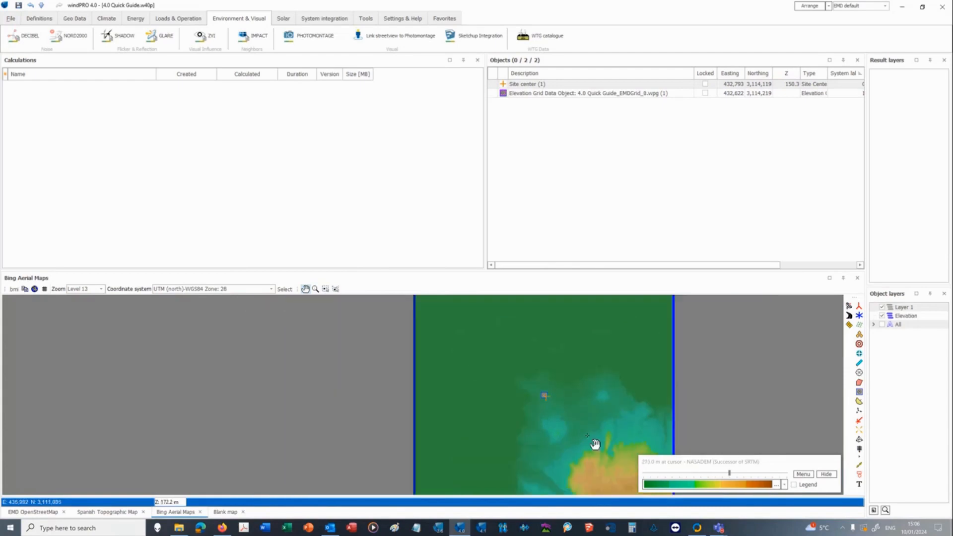
{"action": "left_click_drag", "start_coordinate": [575, 422], "coordinate": [501, 385]}
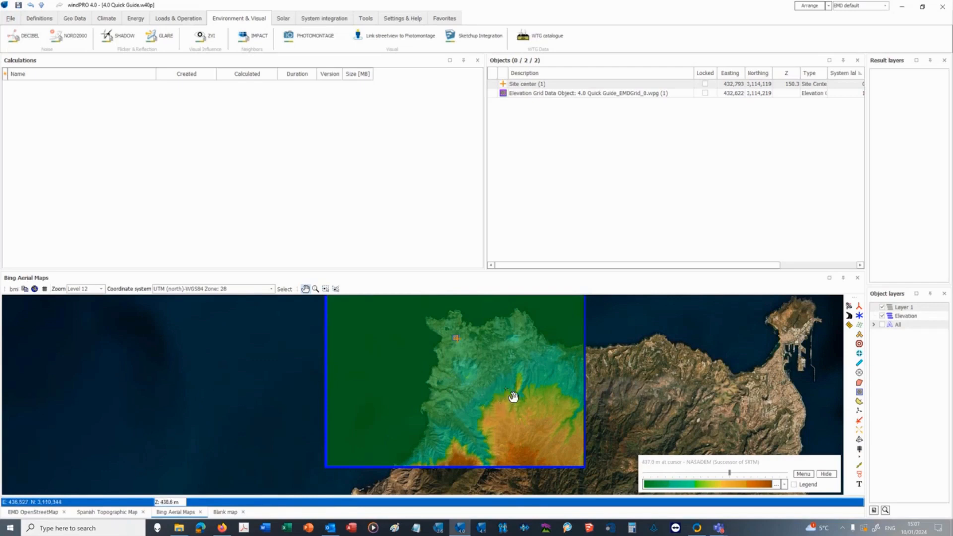
{"action": "left_click", "coordinate": [19, 6]}
Show the site area on the EMD OpenStreetMap and hide the Elevation layer
{"action": "scroll", "coordinate": [450, 340], "scroll_direction": "up", "scroll_amount": 2}
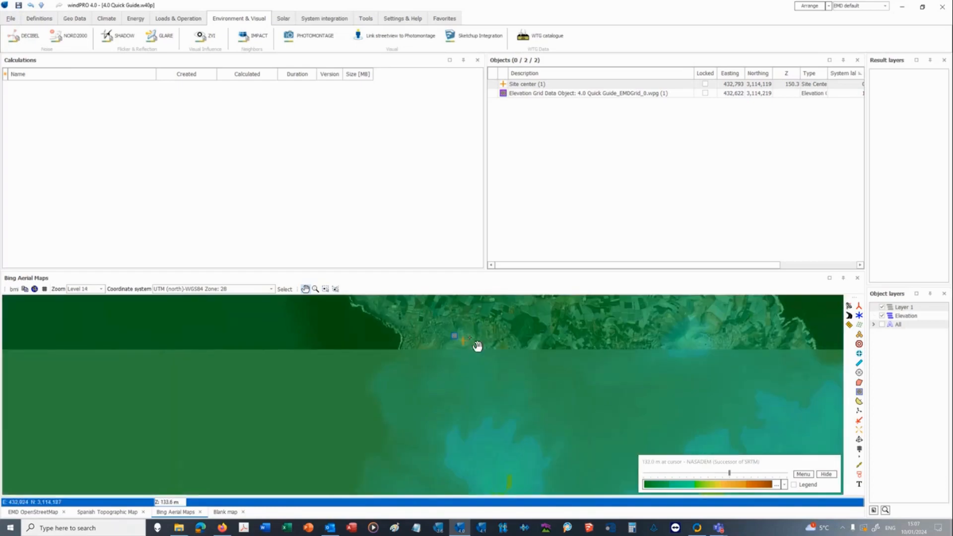
{"action": "scroll", "coordinate": [477, 346], "scroll_direction": "up", "scroll_amount": 1}
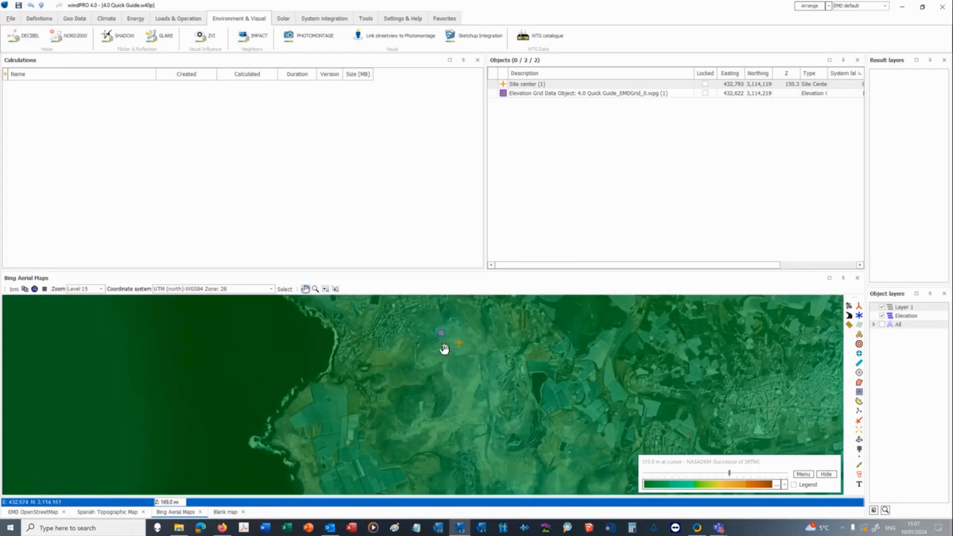
{"action": "scroll", "coordinate": [444, 349], "scroll_direction": "up", "scroll_amount": 1}
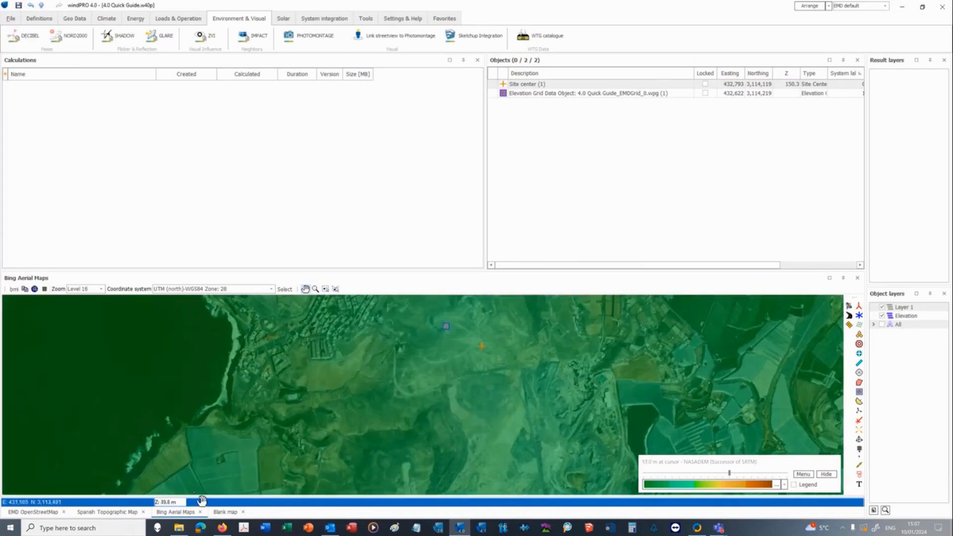
{"action": "left_click", "coordinate": [33, 512]}
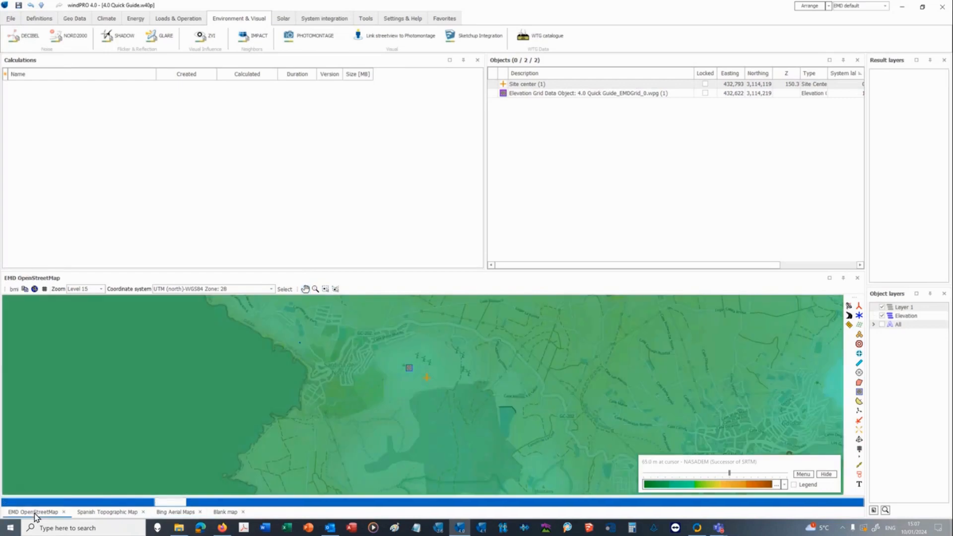
{"action": "left_click", "coordinate": [882, 315]}
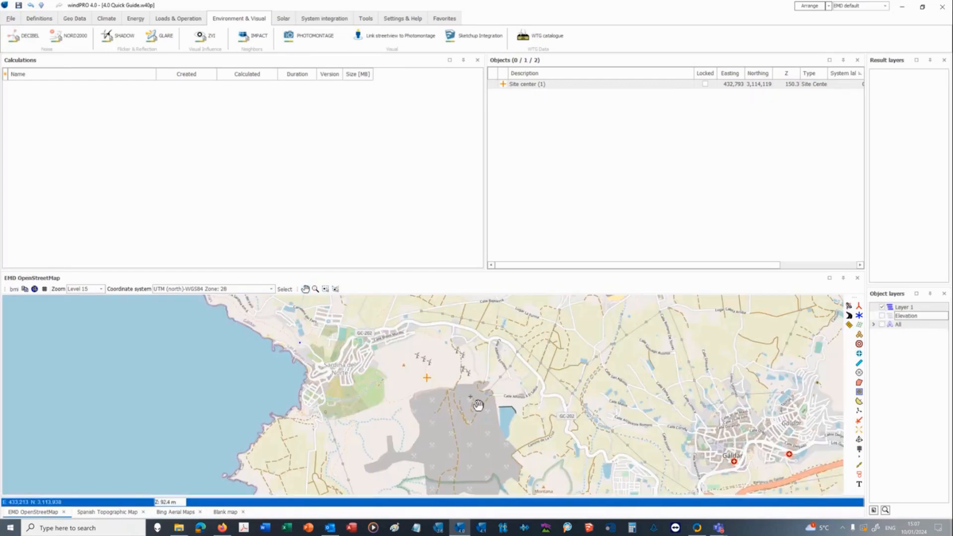
Hide Layer 1 and create a new object layer named Old turbines
{"action": "left_click", "coordinate": [882, 307]}
{"action": "scroll", "coordinate": [450, 379], "scroll_direction": "up", "scroll_amount": 1}
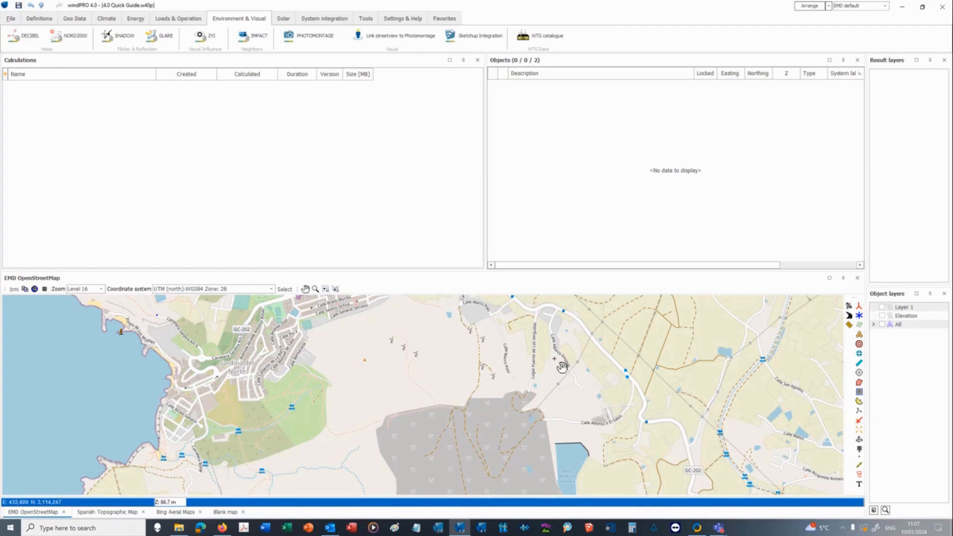
{"action": "left_click", "coordinate": [874, 511]}
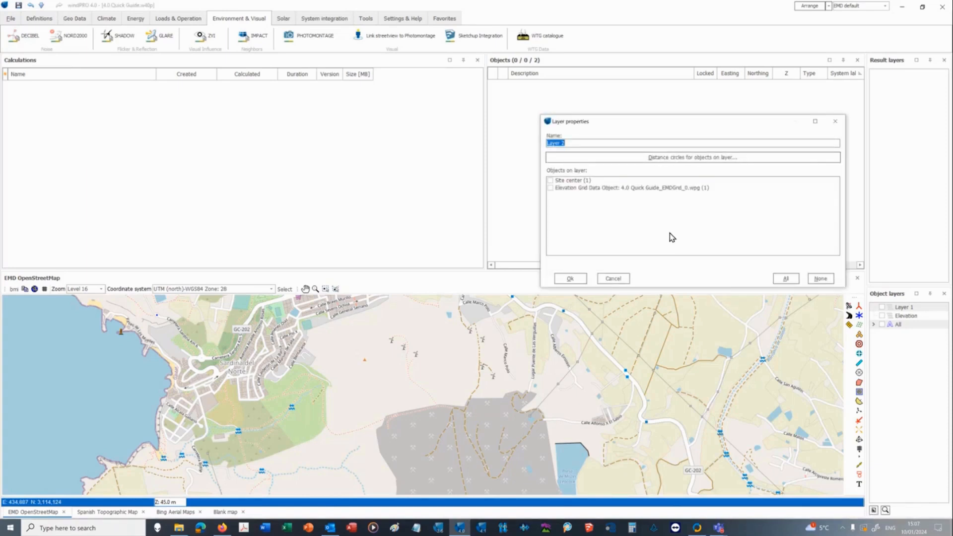
{"action": "type", "text": "Old turbines"}
{"action": "key", "text": "Return"}
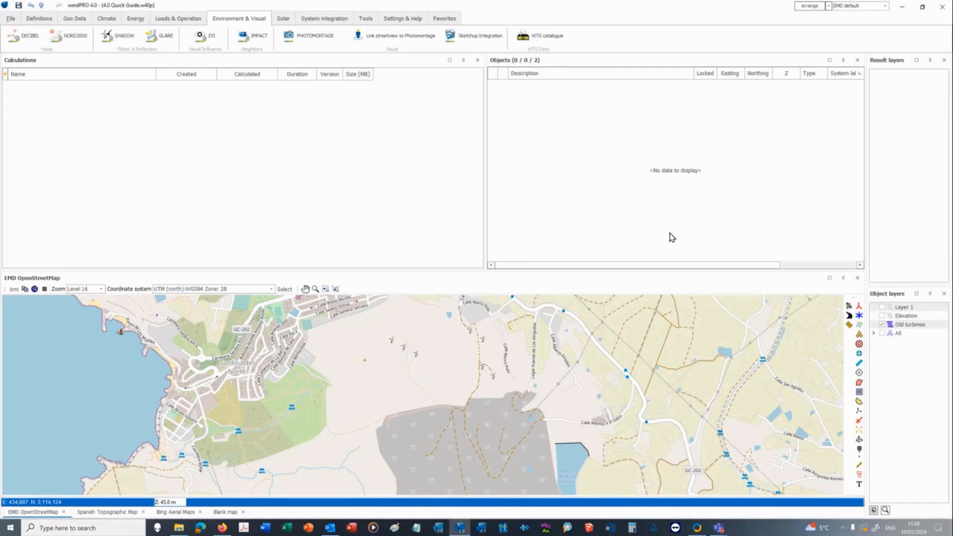
Place an existing WTG on the northernmost turbine symbol of the eastern group, using GAMESA G52/850 850 52.0 with 55 m hub height
{"action": "left_click", "coordinate": [859, 316]}
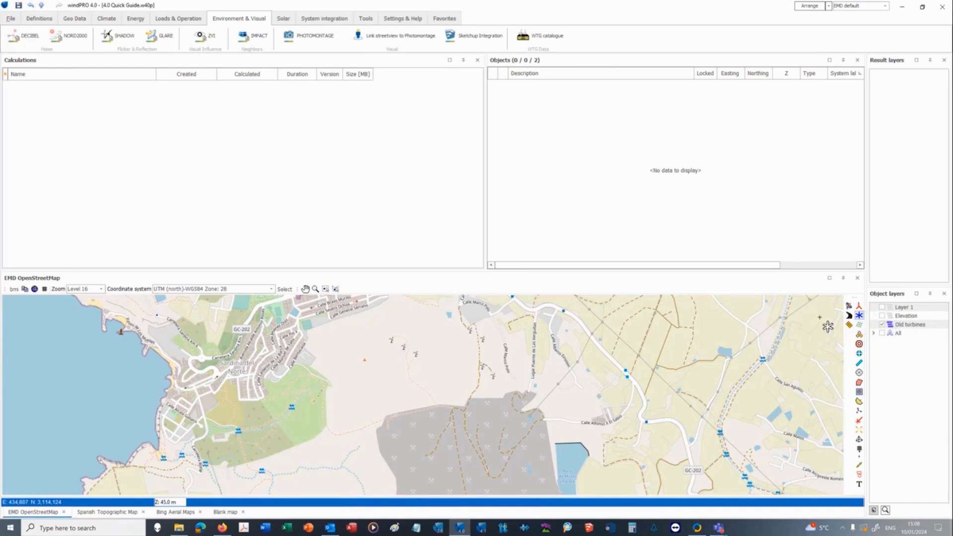
{"action": "left_click", "coordinate": [471, 334]}
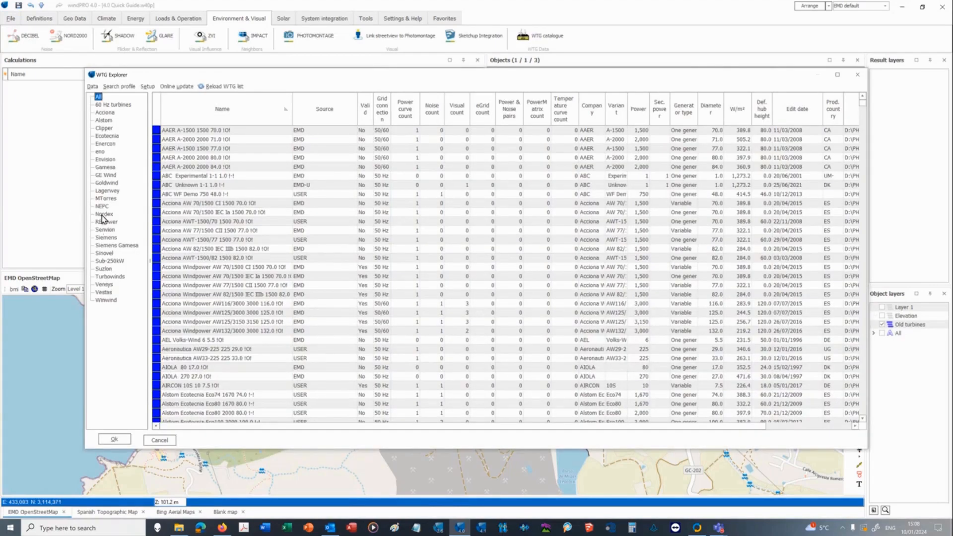
{"action": "left_click", "coordinate": [106, 168]}
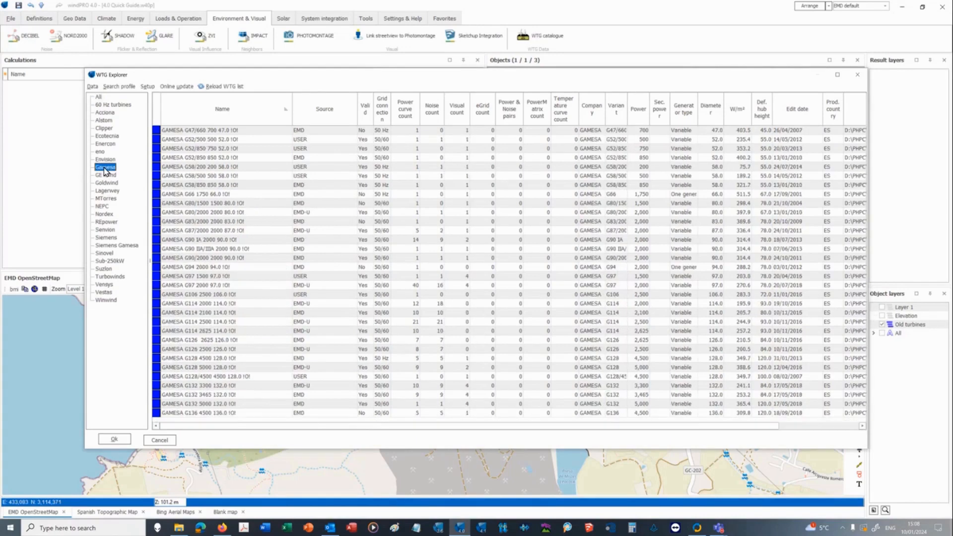
{"action": "double_click", "coordinate": [204, 158]}
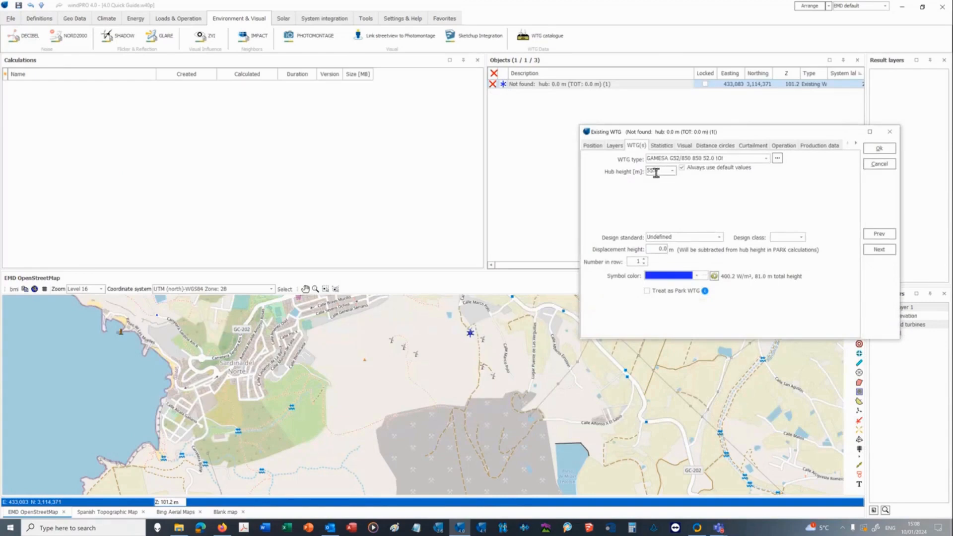
{"action": "left_click", "coordinate": [878, 149]}
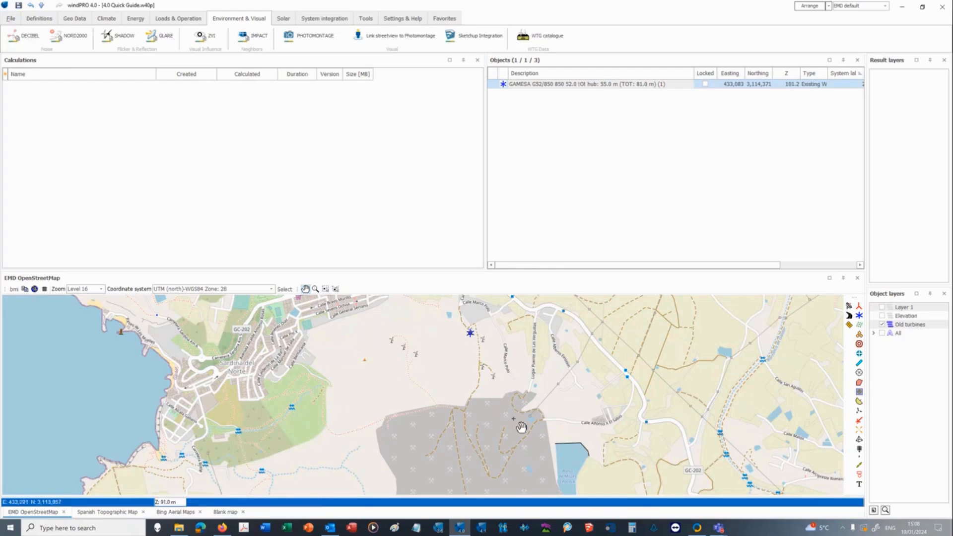
Clone the existing turbine and move the copy onto the neighbouring turbine symbol to the southeast
{"action": "right_click", "coordinate": [471, 335]}
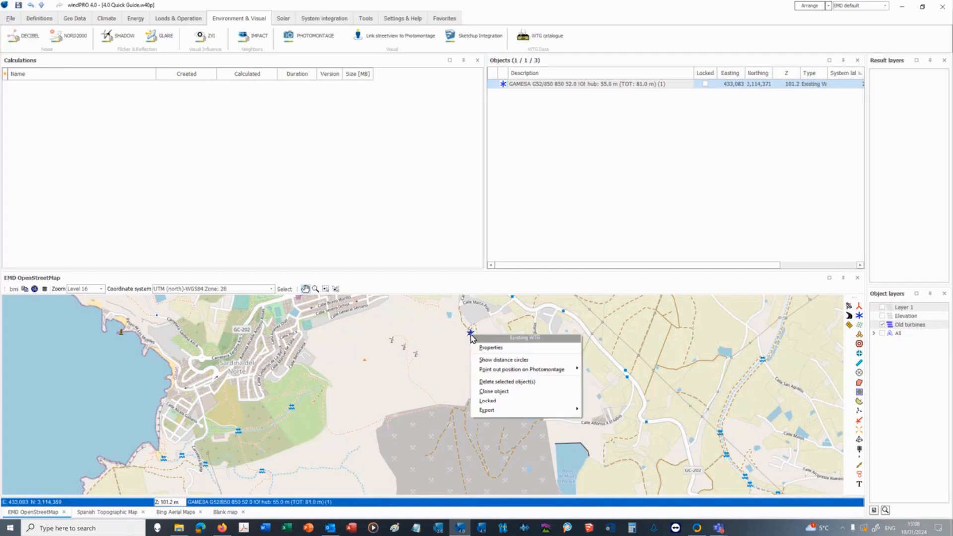
{"action": "left_click", "coordinate": [486, 391]}
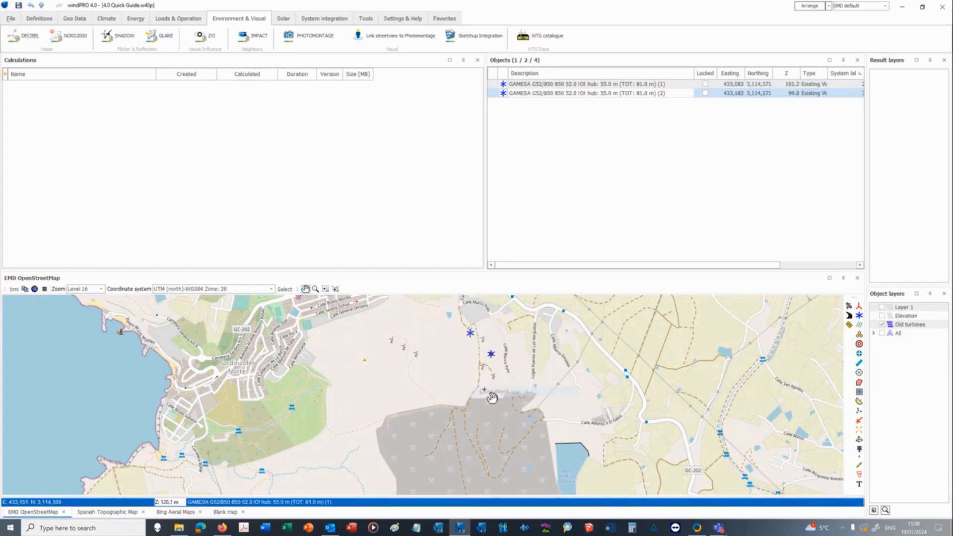
{"action": "mouse_move", "coordinate": [491, 354]}
{"action": "left_mouse_down"}
{"action": "mouse_move", "coordinate": [475, 328]}
{"action": "mouse_move", "coordinate": [491, 351]}
{"action": "left_mouse_up"}
{"action": "left_click", "coordinate": [541, 380]}
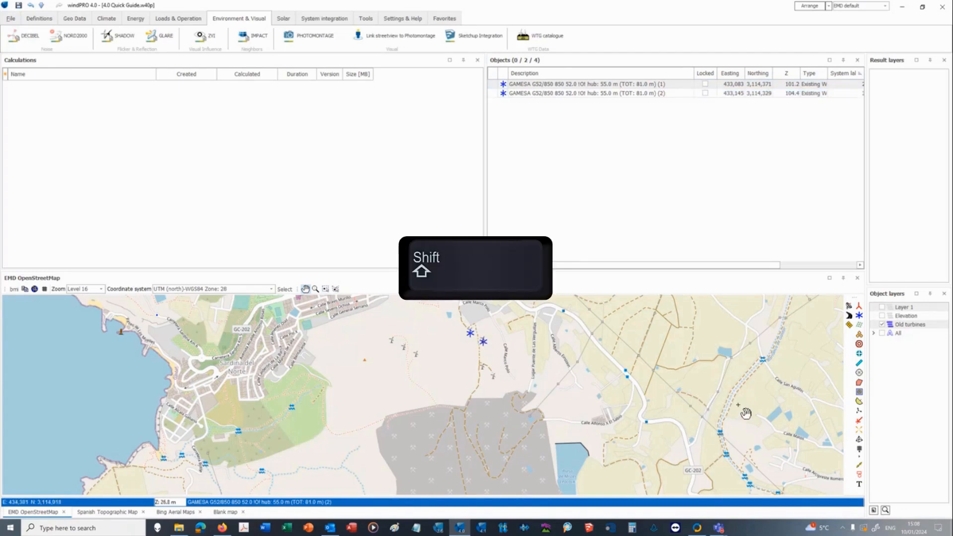
Place five more GAMESA G52/850 existing WTGs on the two remaining eastern and three western turbine symbols
{"action": "left_click", "coordinate": [859, 315]}
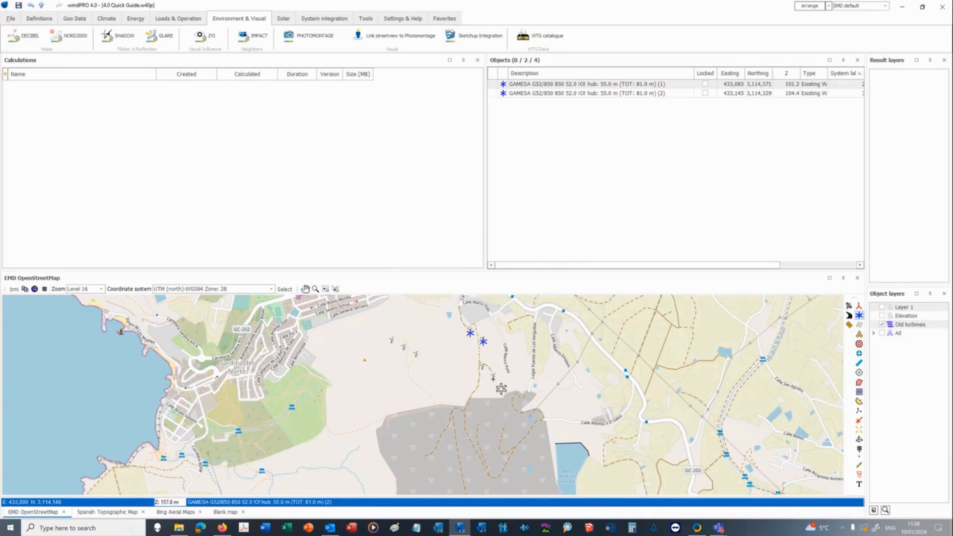
{"action": "left_click", "coordinate": [493, 378]}
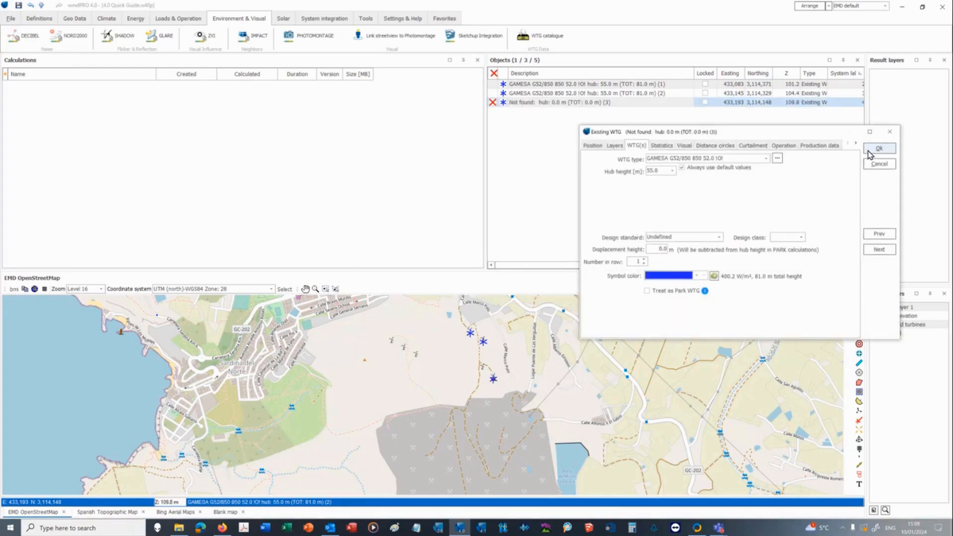
{"action": "left_click", "coordinate": [878, 148]}
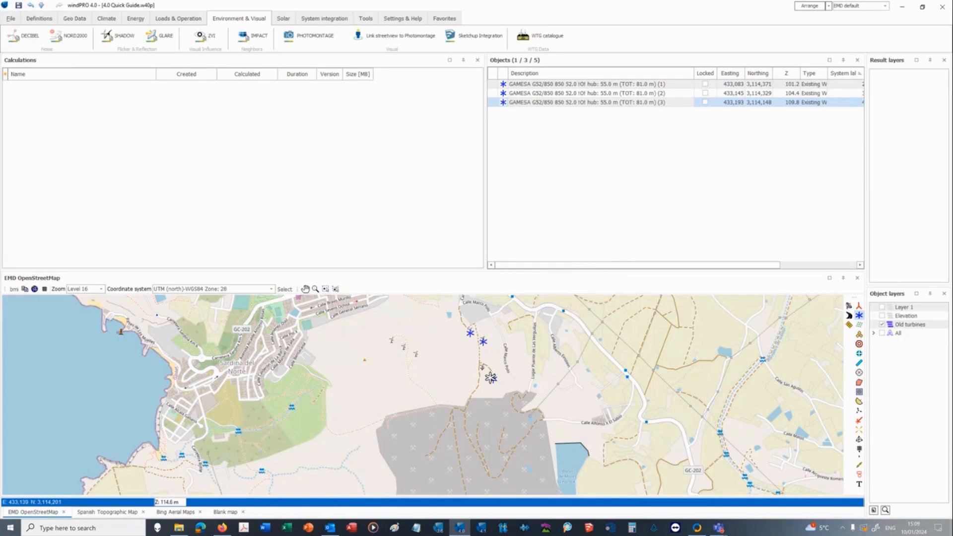
{"action": "left_click", "coordinate": [490, 377]}
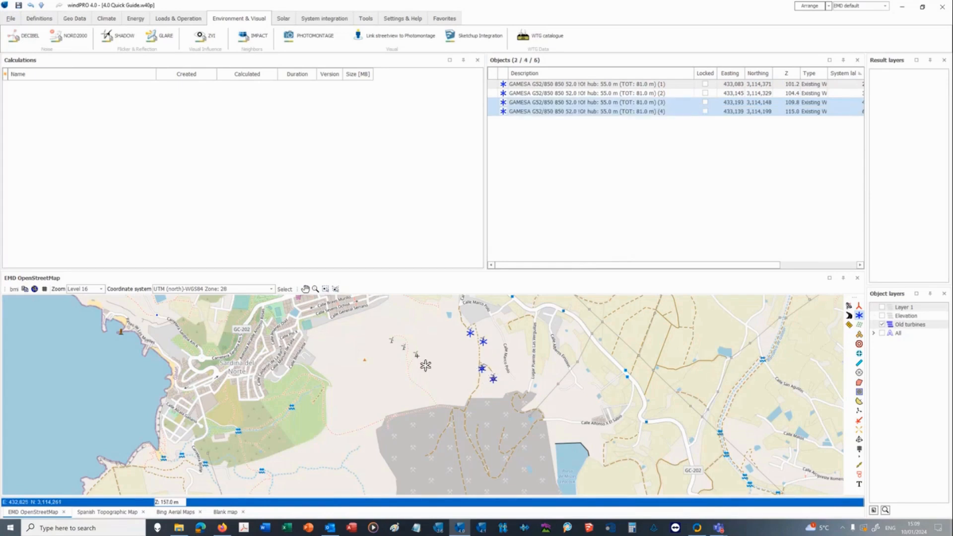
{"action": "left_click", "coordinate": [415, 356]}
{"action": "left_click", "coordinate": [403, 350]}
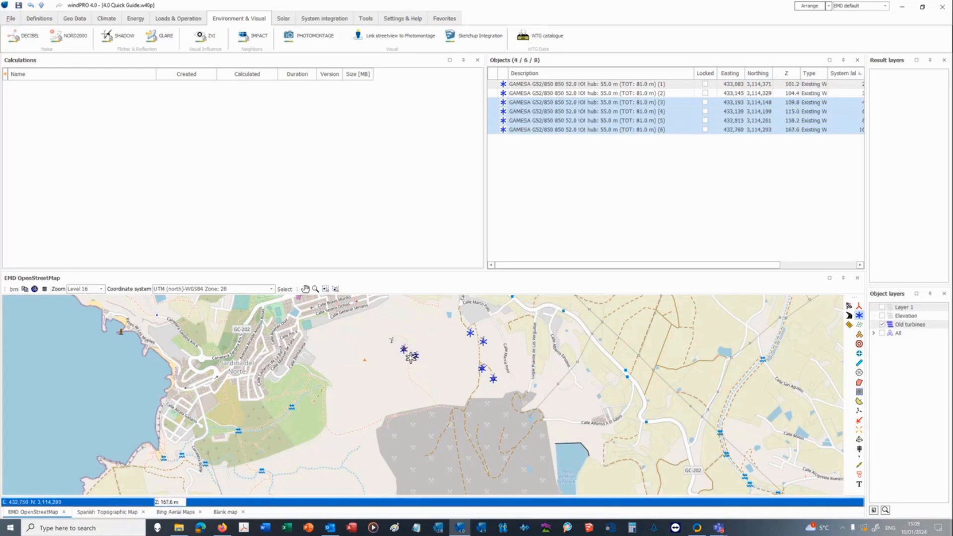
{"action": "left_click", "coordinate": [391, 340]}
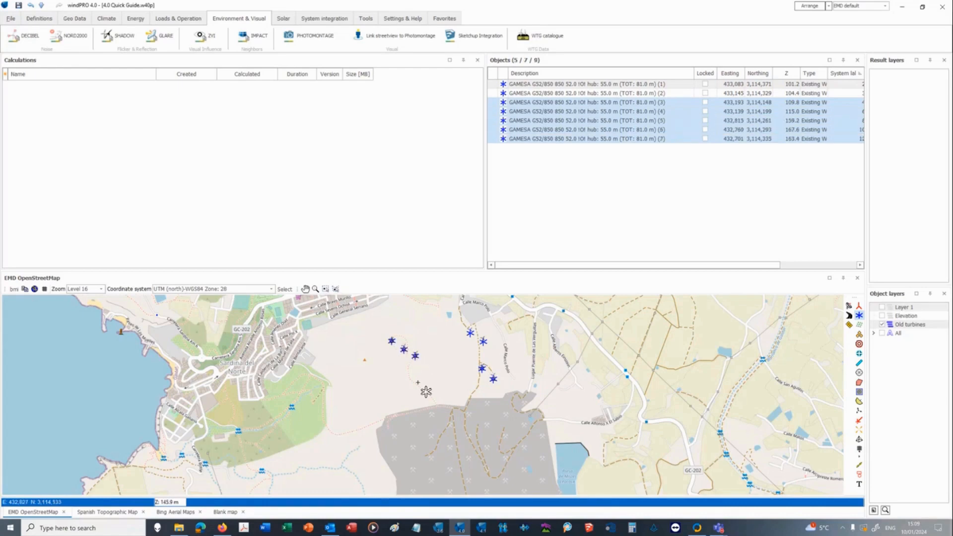
{"action": "left_click", "coordinate": [305, 289]}
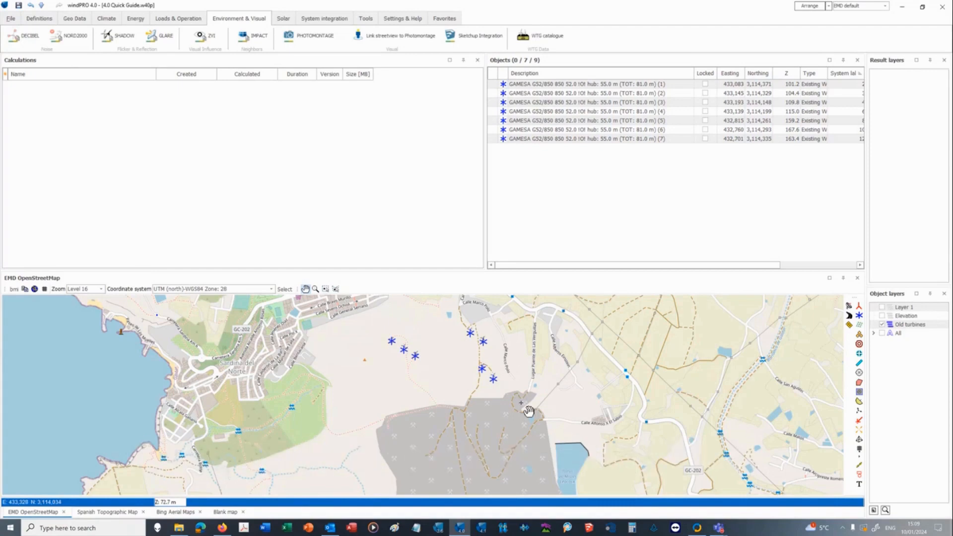
On the Bing Aerial Maps at zoom level 18, align the westernmost existing turbine with its tower base in the imagery
{"action": "left_click", "coordinate": [165, 513]}
{"action": "left_click_drag", "start_coordinate": [481, 360], "coordinate": [444, 416]}
{"action": "scroll", "coordinate": [453, 392], "scroll_direction": "up", "scroll_amount": 1}
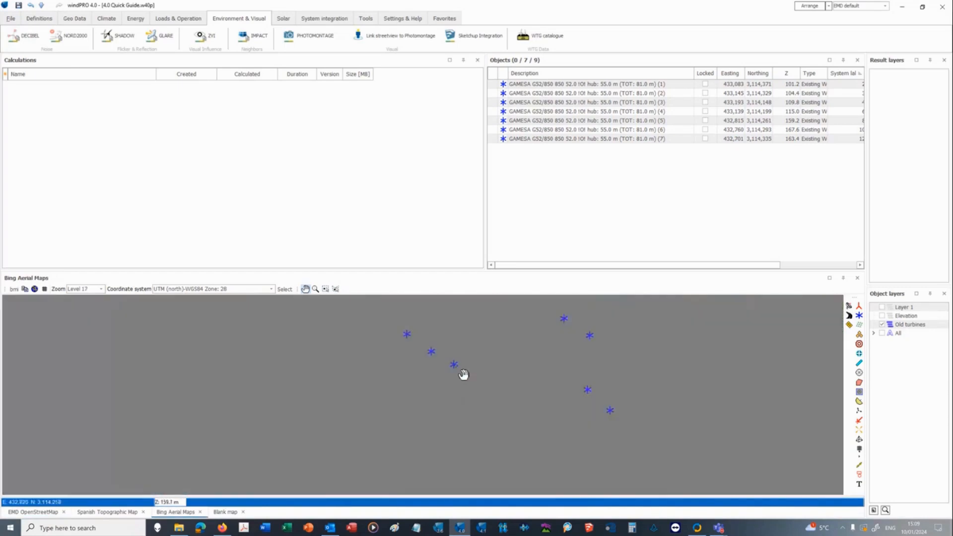
{"action": "scroll", "coordinate": [463, 374], "scroll_direction": "up", "scroll_amount": 1}
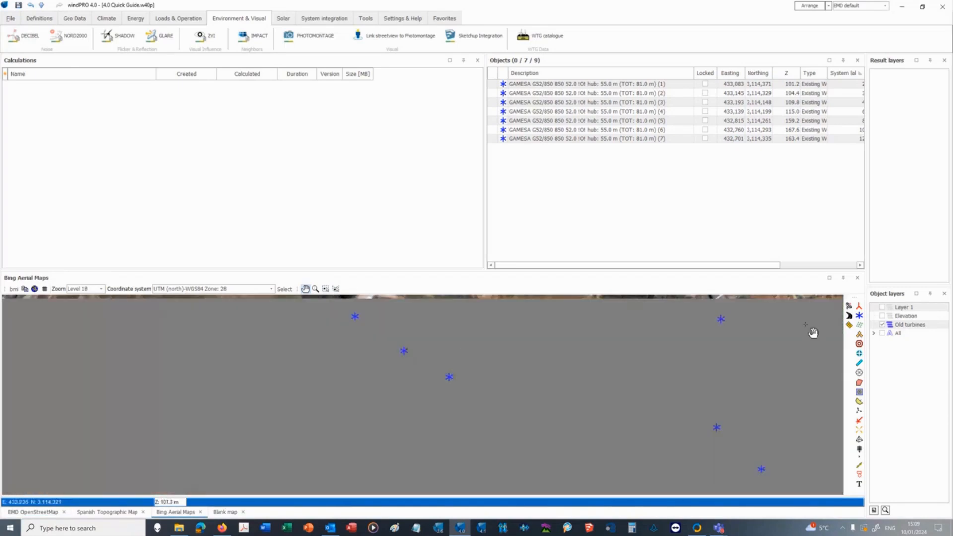
{"action": "left_click_drag", "start_coordinate": [566, 336], "coordinate": [569, 387]}
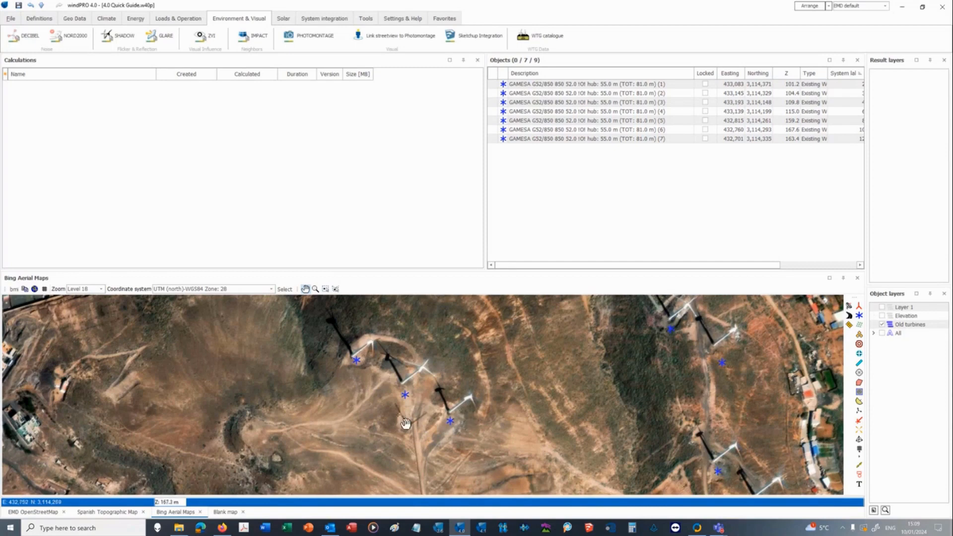
{"action": "left_click", "coordinate": [364, 367]}
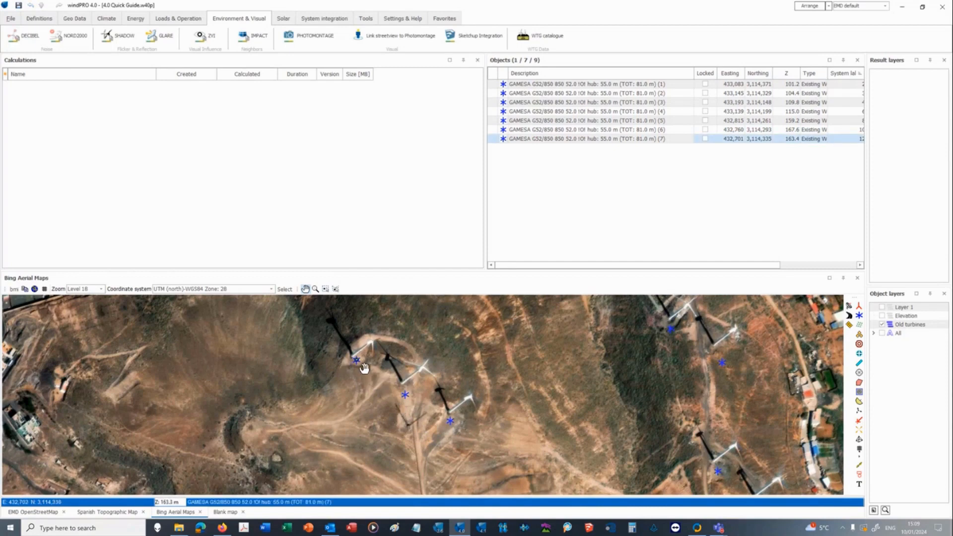
{"action": "double_click", "coordinate": [361, 366]}
{"action": "left_click", "coordinate": [880, 164]}
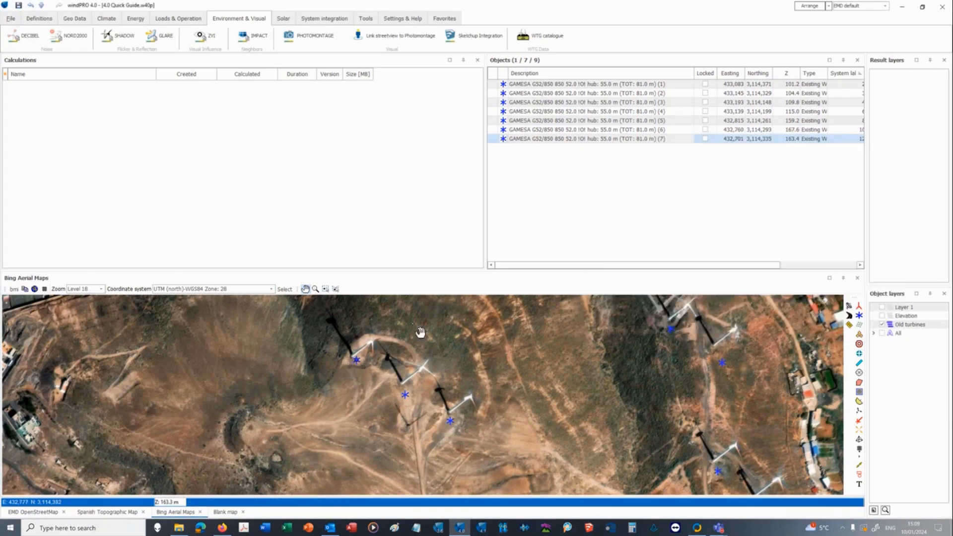
{"action": "left_click_drag", "start_coordinate": [364, 368], "coordinate": [360, 364]}
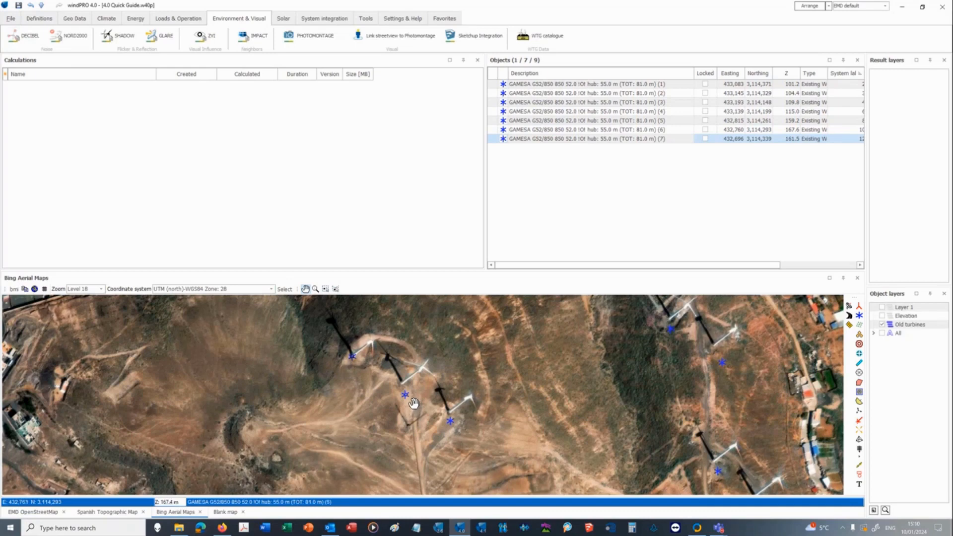
Move the other two turbines of the western row onto their tower bases in the aerial imagery
{"action": "left_click", "coordinate": [414, 403]}
{"action": "left_click_drag", "start_coordinate": [414, 403], "coordinate": [408, 391]}
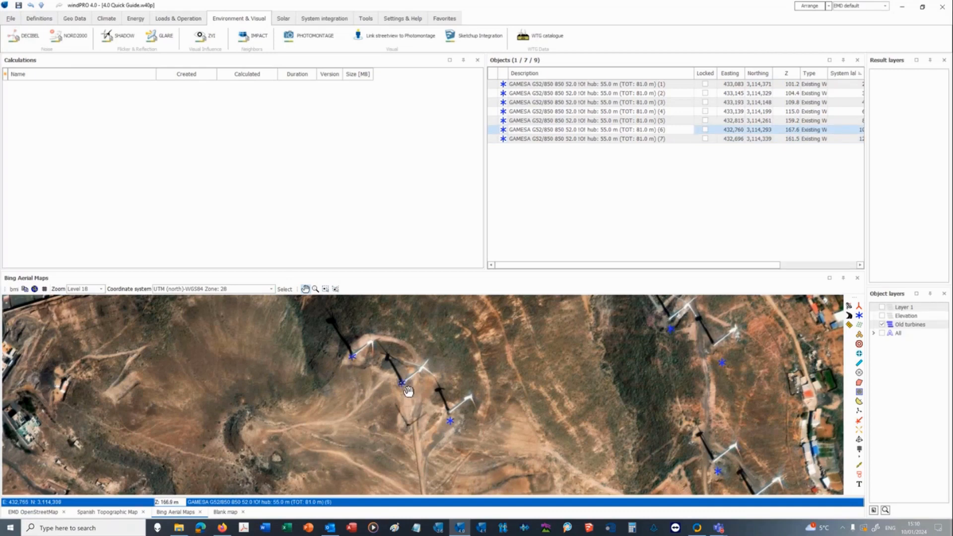
{"action": "left_click", "coordinate": [458, 429]}
{"action": "left_click_drag", "start_coordinate": [458, 428], "coordinate": [457, 420]}
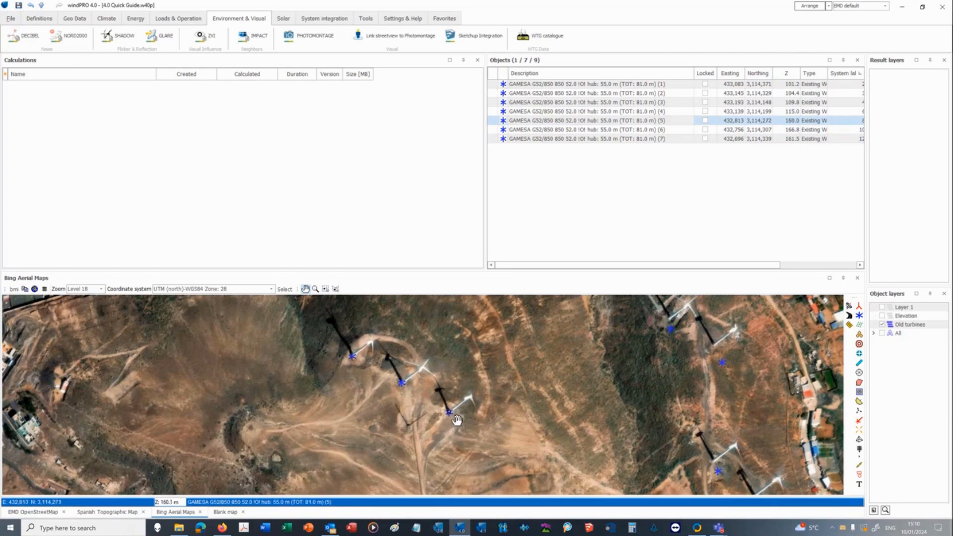
Move the two northern turbines of the eastern group onto their tower bases in the aerial imagery
{"action": "left_click_drag", "start_coordinate": [632, 343], "coordinate": [555, 371]}
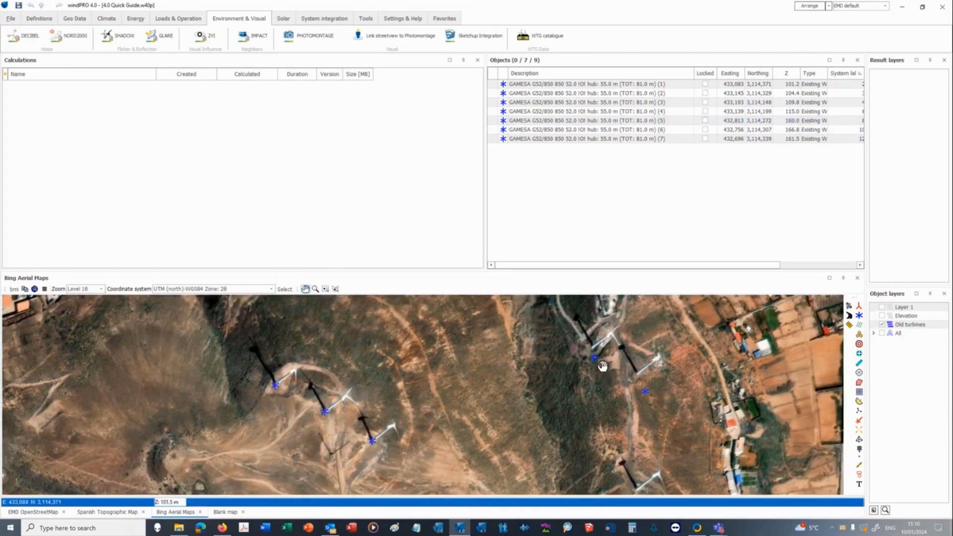
{"action": "double_click", "coordinate": [595, 359]}
{"action": "left_click", "coordinate": [877, 164]}
{"action": "left_click", "coordinate": [601, 361]}
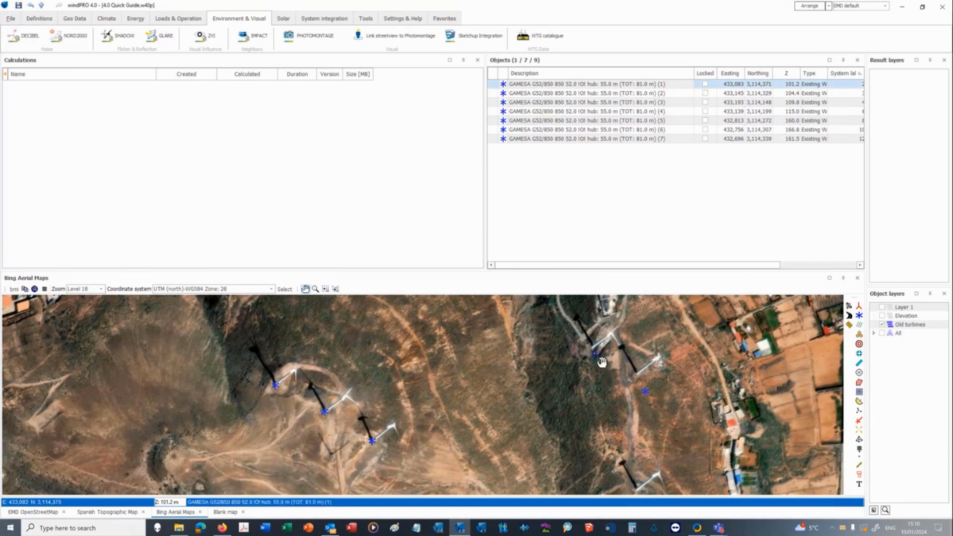
{"action": "left_click_drag", "start_coordinate": [601, 363], "coordinate": [600, 356]}
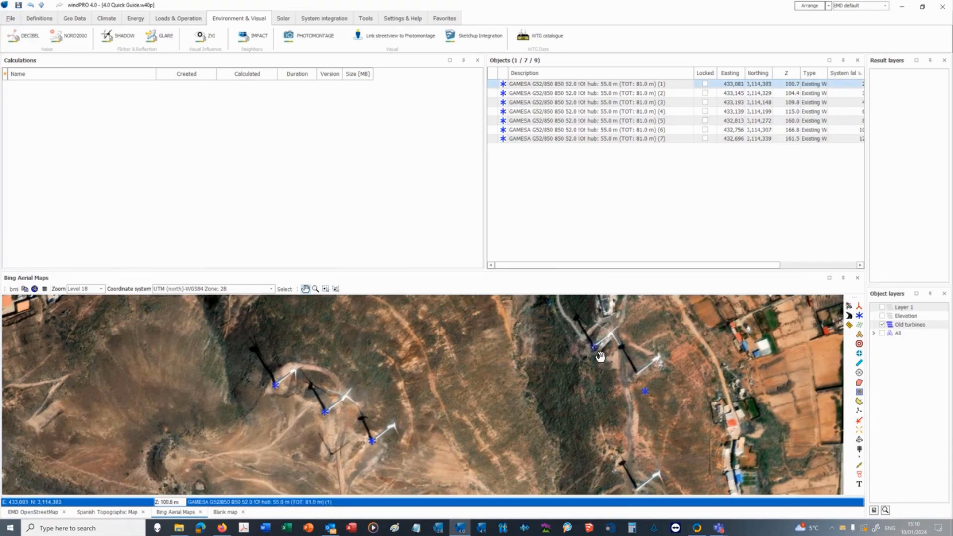
{"action": "left_click", "coordinate": [652, 399]}
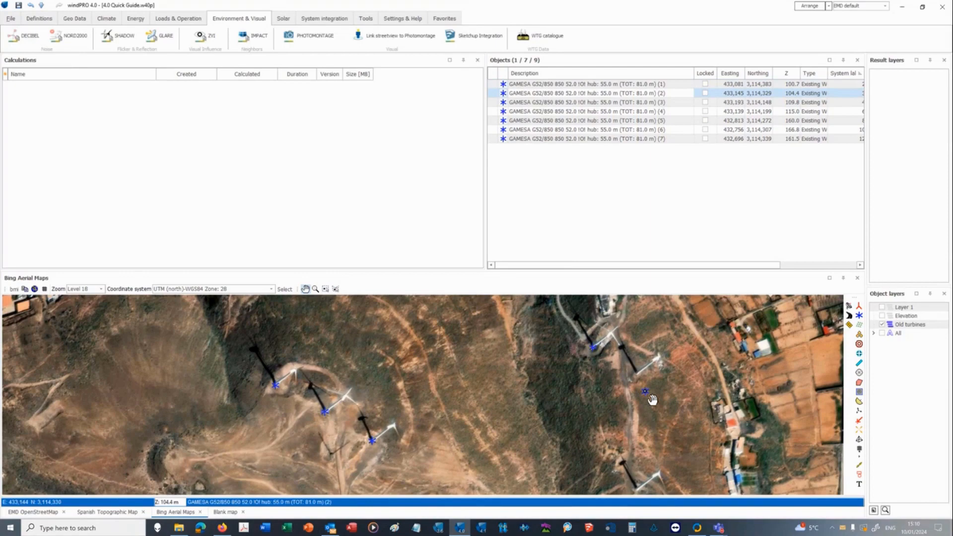
{"action": "left_click_drag", "start_coordinate": [652, 400], "coordinate": [645, 382]}
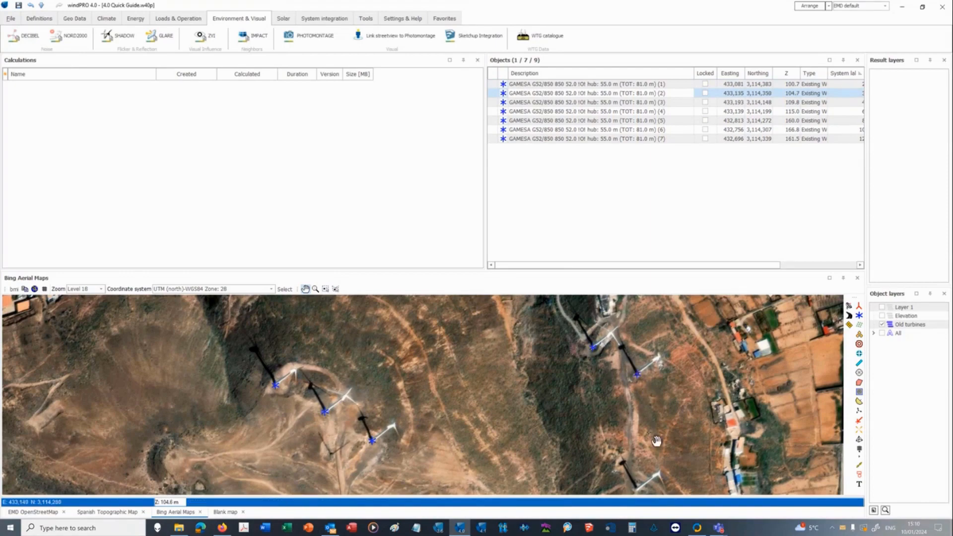
Move the two southern turbines of the eastern group onto their tower bases in the aerial imagery
{"action": "left_click_drag", "start_coordinate": [657, 442], "coordinate": [640, 323]}
{"action": "left_click", "coordinate": [631, 388]}
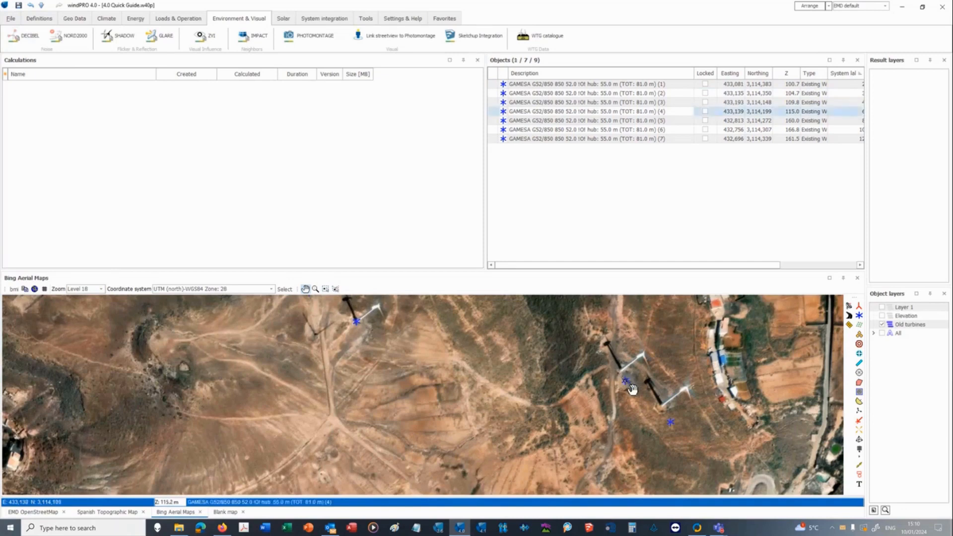
{"action": "left_click_drag", "start_coordinate": [633, 389], "coordinate": [630, 380]}
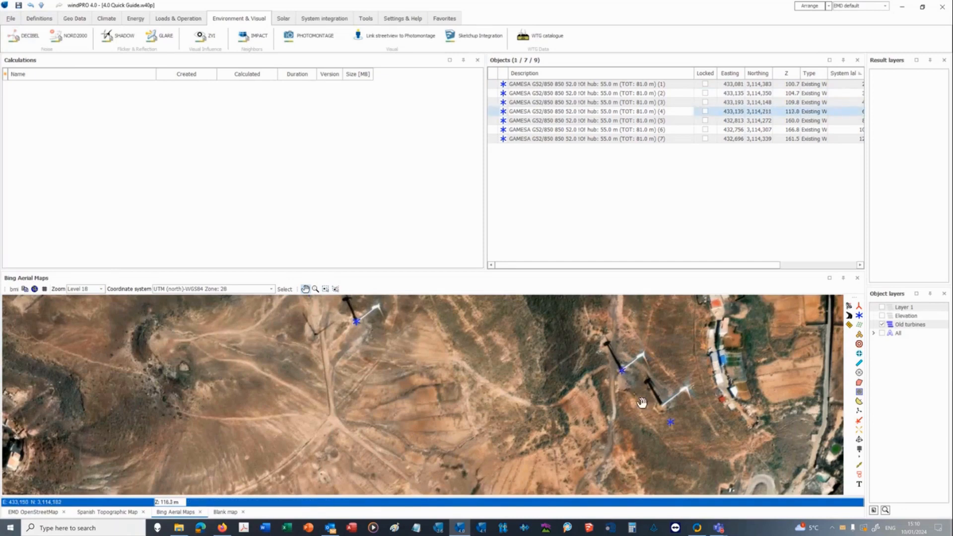
{"action": "left_click", "coordinate": [677, 427]}
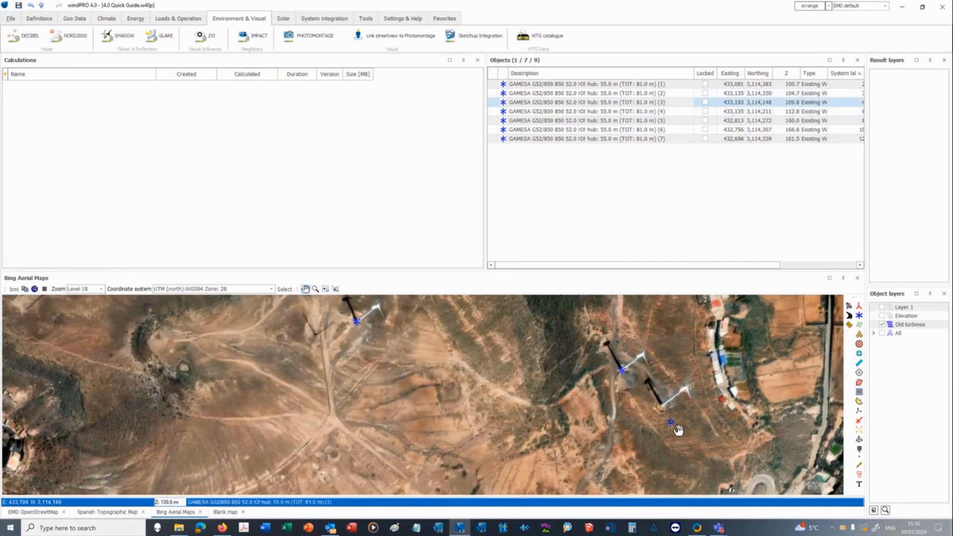
{"action": "left_click_drag", "start_coordinate": [677, 428], "coordinate": [671, 414]}
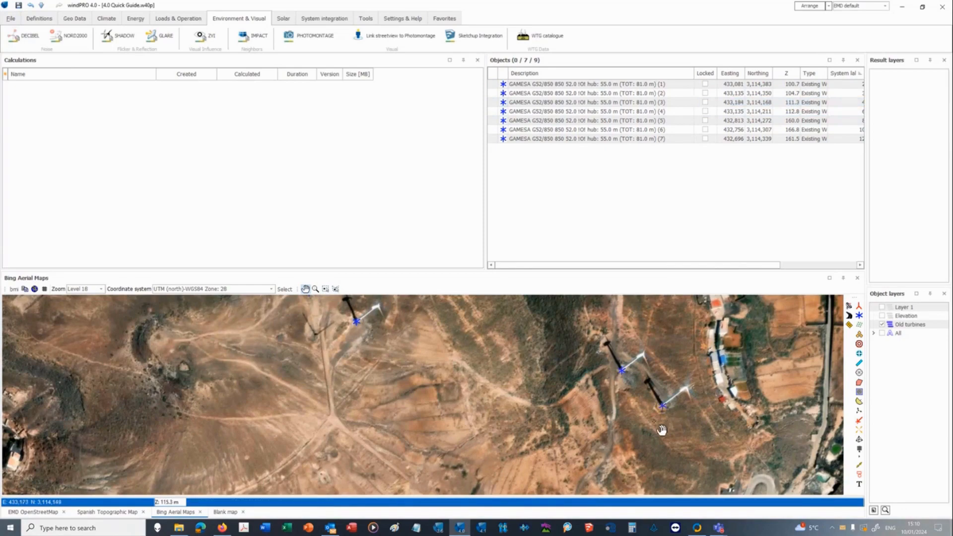
Open a 3D map view covering both groups of existing turbines and rotate it to inspect the turbines from a low angle
{"action": "left_click_drag", "start_coordinate": [540, 379], "coordinate": [567, 438]}
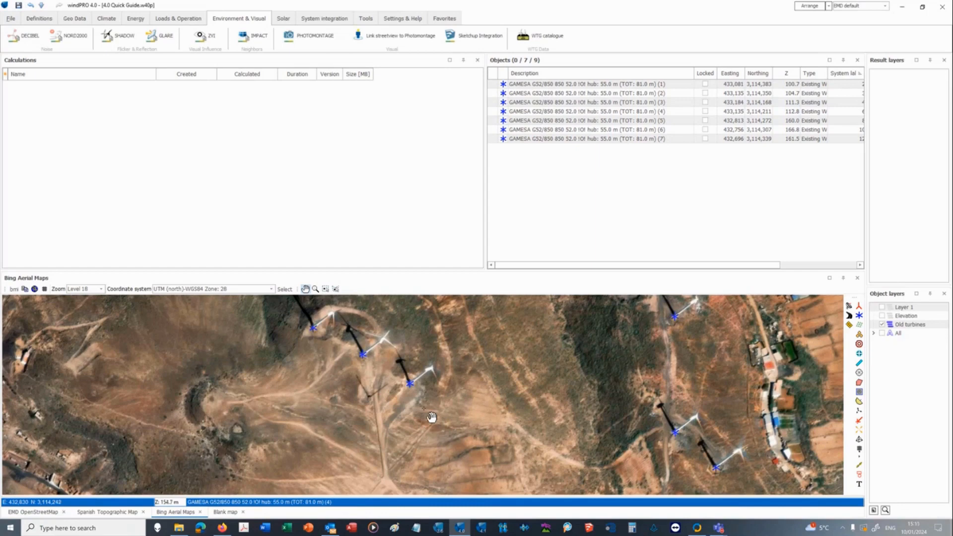
{"action": "left_click", "coordinate": [76, 19]}
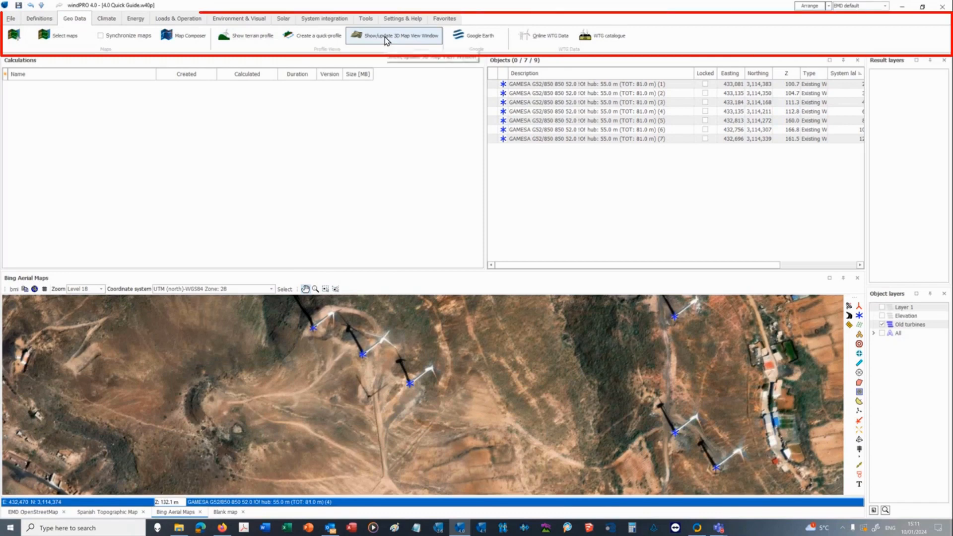
{"action": "left_click", "coordinate": [108, 19]}
{"action": "left_click", "coordinate": [136, 19]}
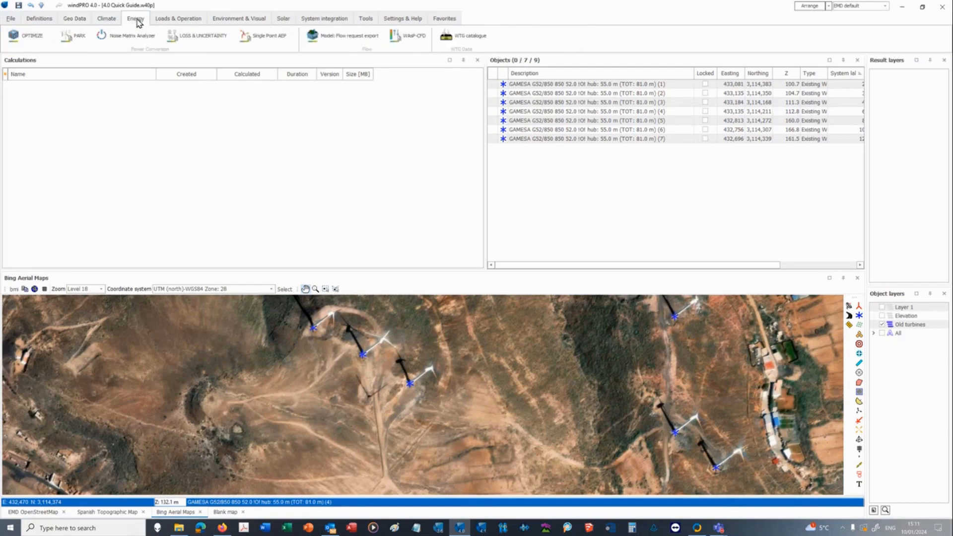
{"action": "left_click", "coordinate": [74, 21]}
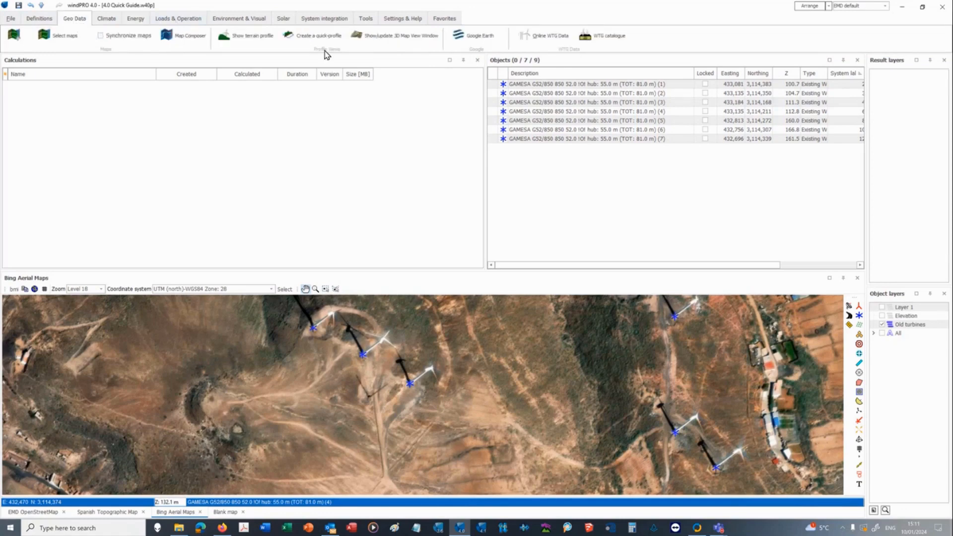
{"action": "left_click", "coordinate": [412, 40]}
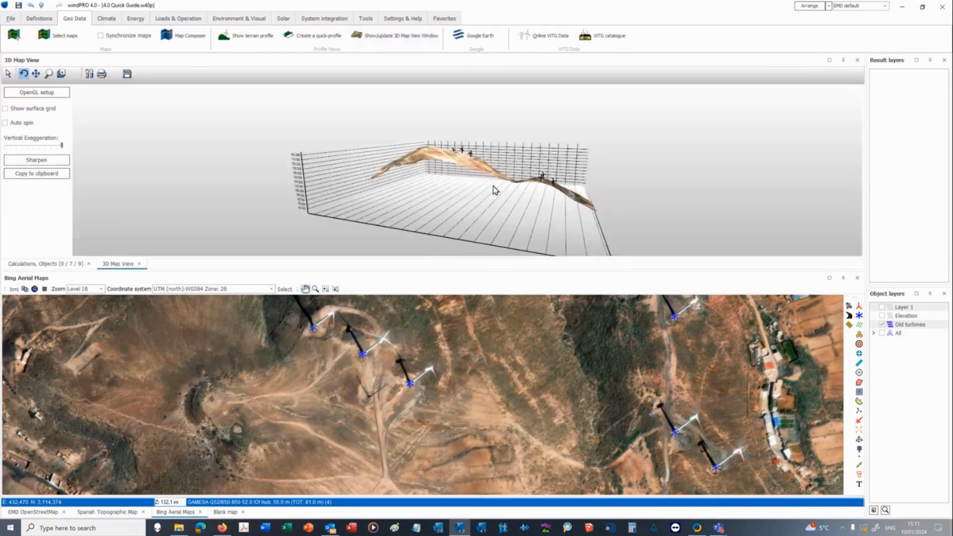
{"action": "left_click_drag", "start_coordinate": [501, 182], "coordinate": [417, 209]}
{"action": "left_click_drag", "start_coordinate": [514, 213], "coordinate": [444, 229]}
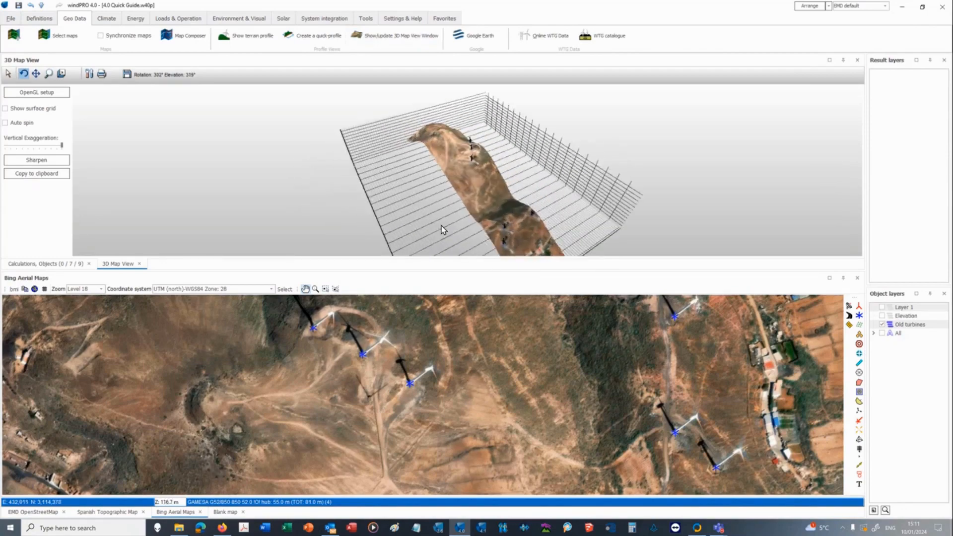
{"action": "left_click_drag", "start_coordinate": [523, 204], "coordinate": [361, 208]}
{"action": "left_click_drag", "start_coordinate": [479, 195], "coordinate": [269, 185]}
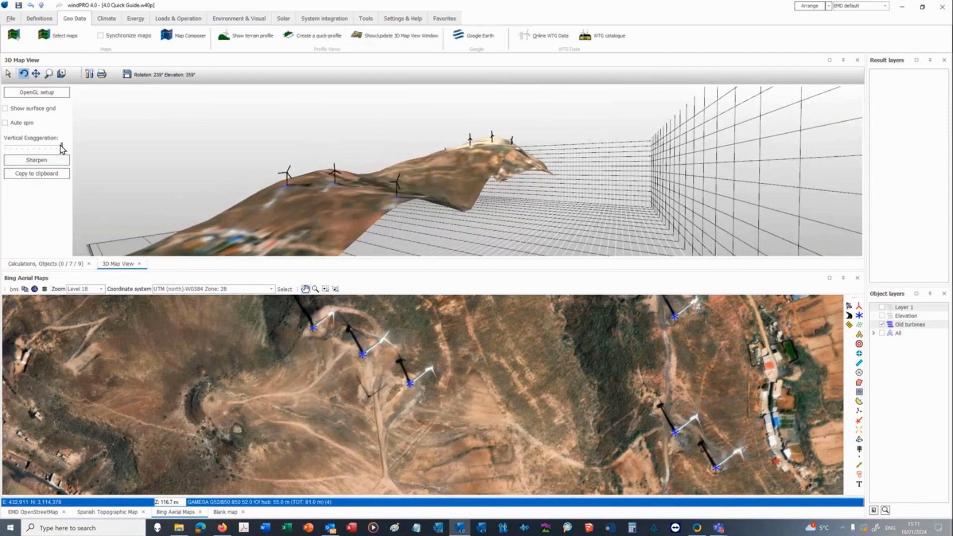
{"action": "left_click_drag", "start_coordinate": [463, 210], "coordinate": [487, 194]}
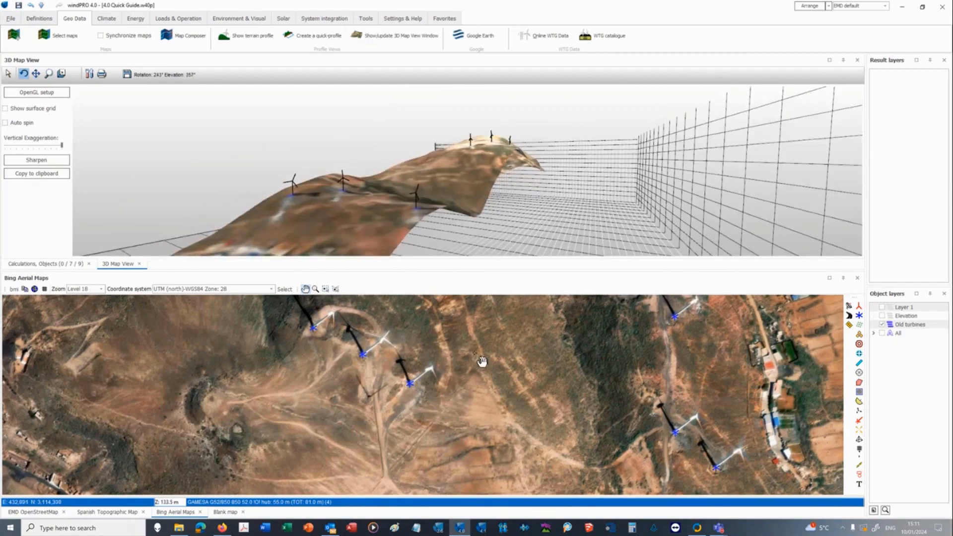
Widen the 3D terrain by reducing the Bing aerial map to zoom level 16, and examine the larger area from another angle
{"action": "left_click_drag", "start_coordinate": [482, 360], "coordinate": [482, 363]}
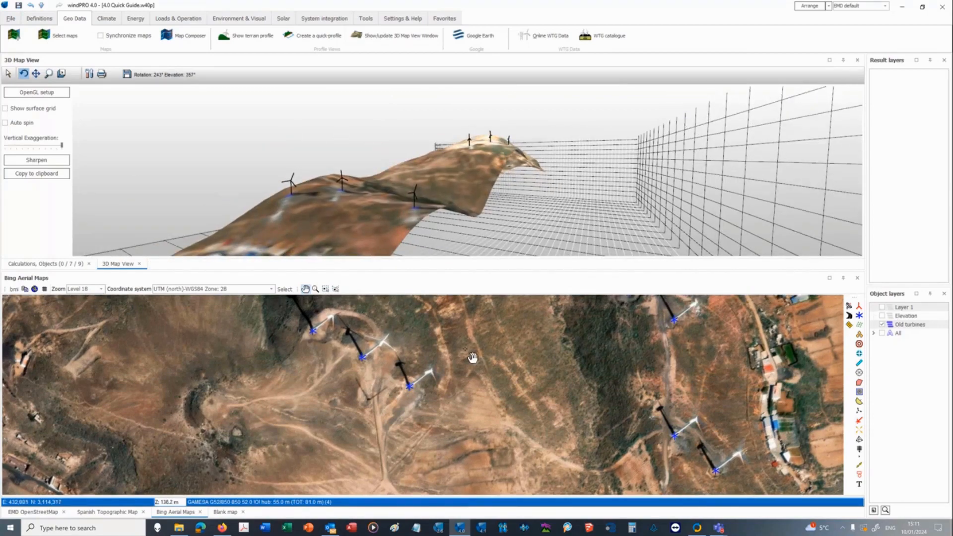
{"action": "scroll", "coordinate": [472, 358], "scroll_direction": "down", "scroll_amount": 1}
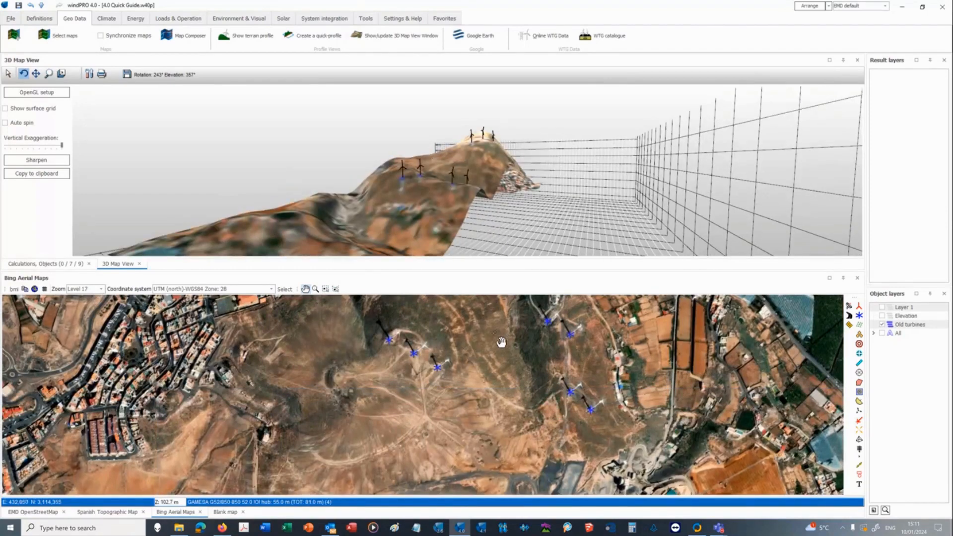
{"action": "scroll", "coordinate": [495, 338], "scroll_direction": "down", "scroll_amount": 1}
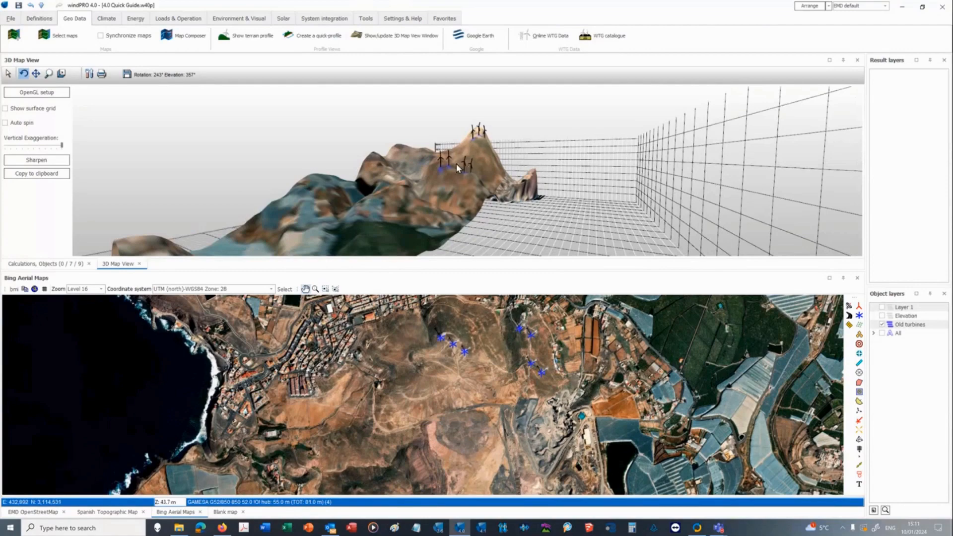
{"action": "left_click_drag", "start_coordinate": [438, 183], "coordinate": [533, 206]}
{"action": "left_click_drag", "start_coordinate": [416, 209], "coordinate": [127, 179]}
Flatten the 3D terrain to the minimum vertical exaggeration and raise it to roughly a third of the range to compare the relief
{"action": "left_click_drag", "start_coordinate": [63, 148], "coordinate": [3, 150]}
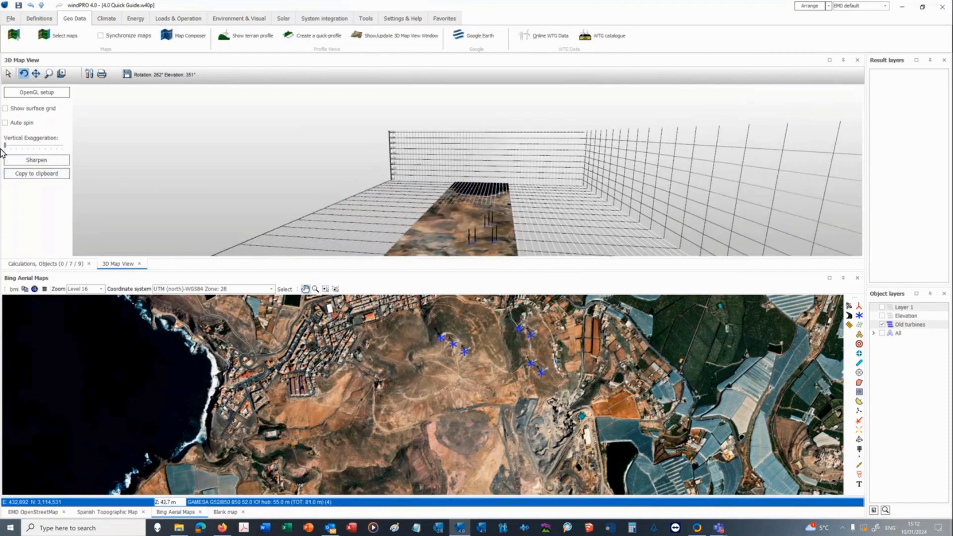
{"action": "left_click_drag", "start_coordinate": [467, 228], "coordinate": [467, 207]}
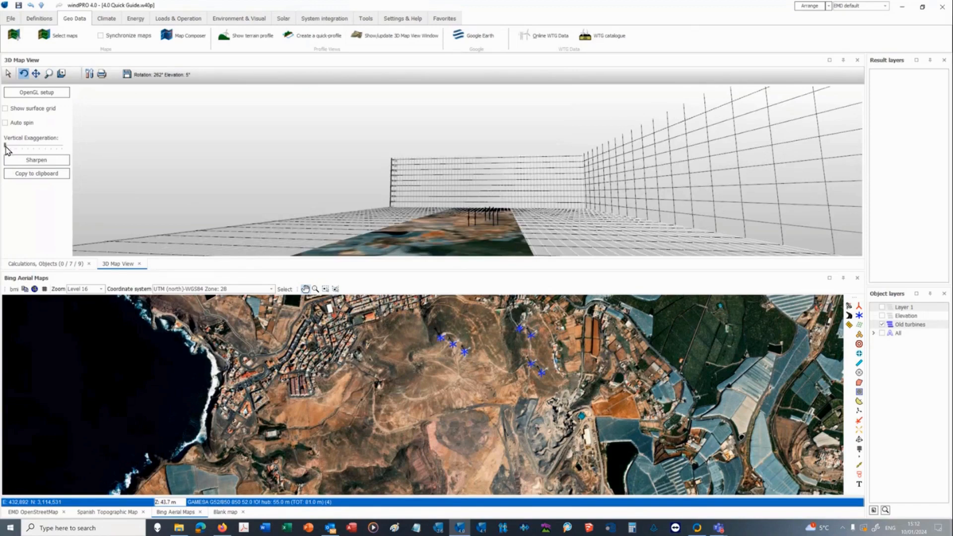
{"action": "left_click_drag", "start_coordinate": [7, 150], "coordinate": [28, 150]}
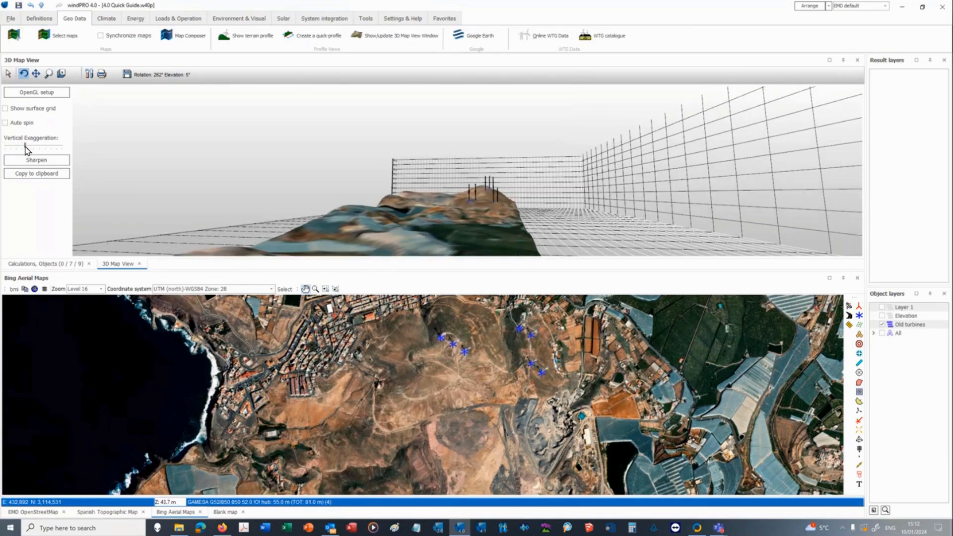
{"action": "mouse_move", "coordinate": [447, 213]}
{"action": "left_mouse_down"}
{"action": "mouse_move", "coordinate": [511, 227]}
{"action": "mouse_move", "coordinate": [454, 216]}
{"action": "left_mouse_up"}
Auto-spin the 3D terrain to view the turbines from all sides, stop the spin and close the 3D view
{"action": "left_click", "coordinate": [6, 123]}
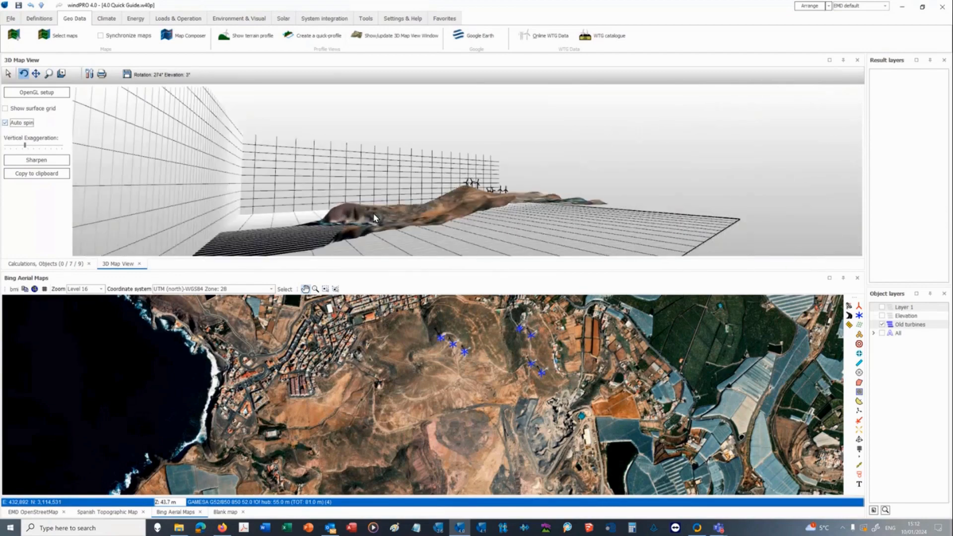
{"action": "left_click", "coordinate": [14, 125]}
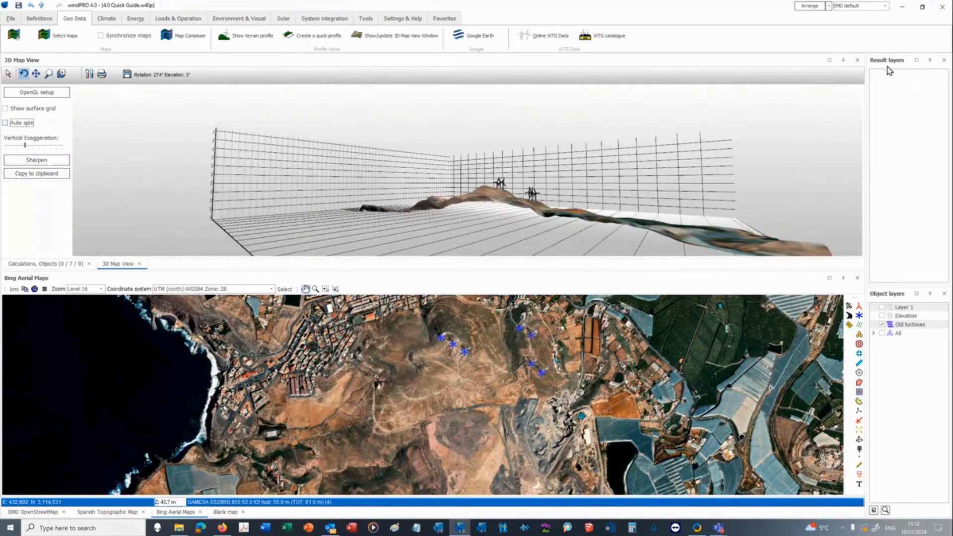
{"action": "left_click", "coordinate": [857, 60]}
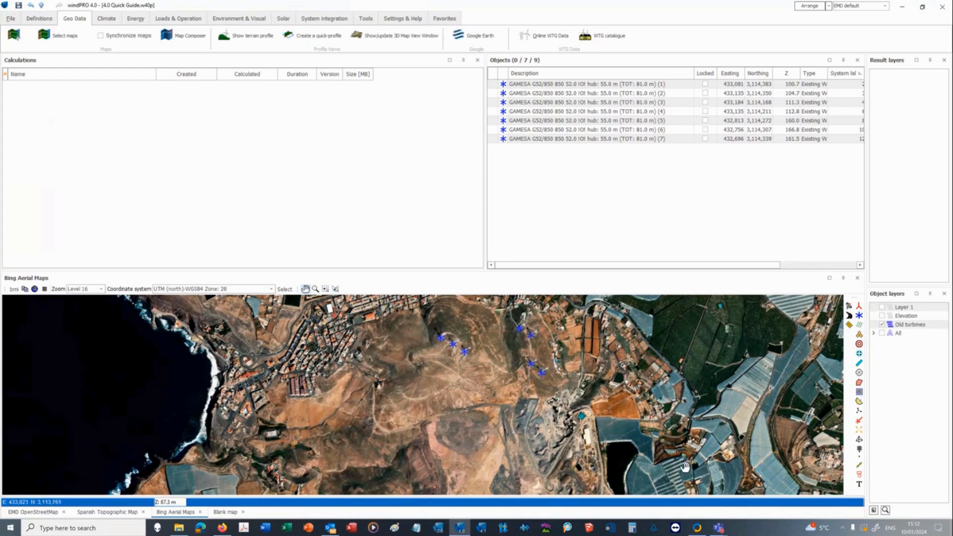
Create an object layer named "Noise receptors" without assigning any existing objects to it
{"action": "left_click", "coordinate": [873, 512]}
{"action": "left_click", "coordinate": [873, 512]}
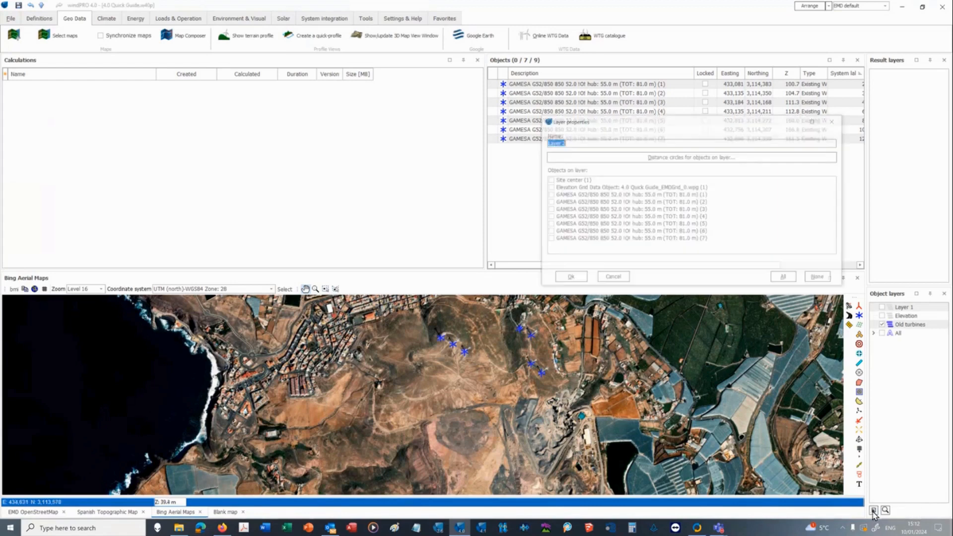
{"action": "type", "text": "Noise receptors"}
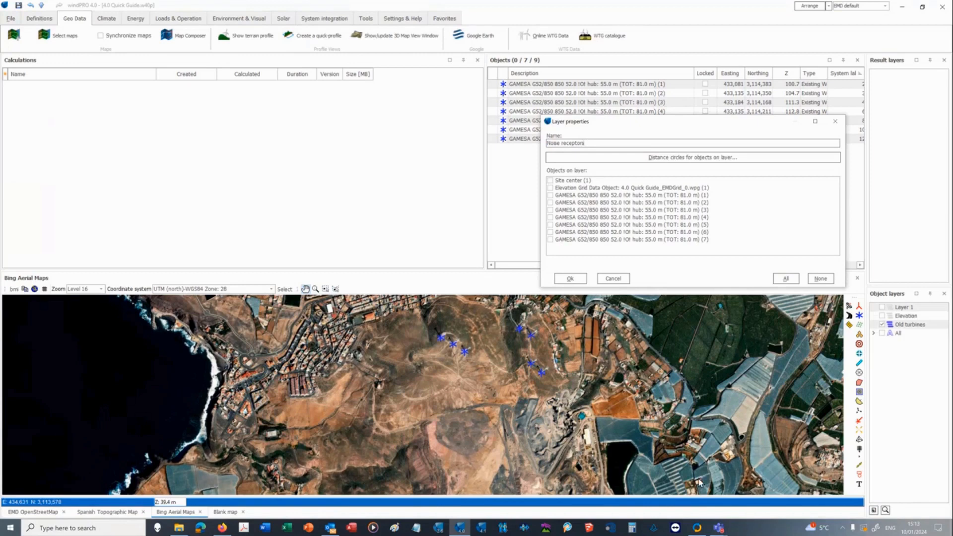
{"action": "left_click", "coordinate": [575, 279]}
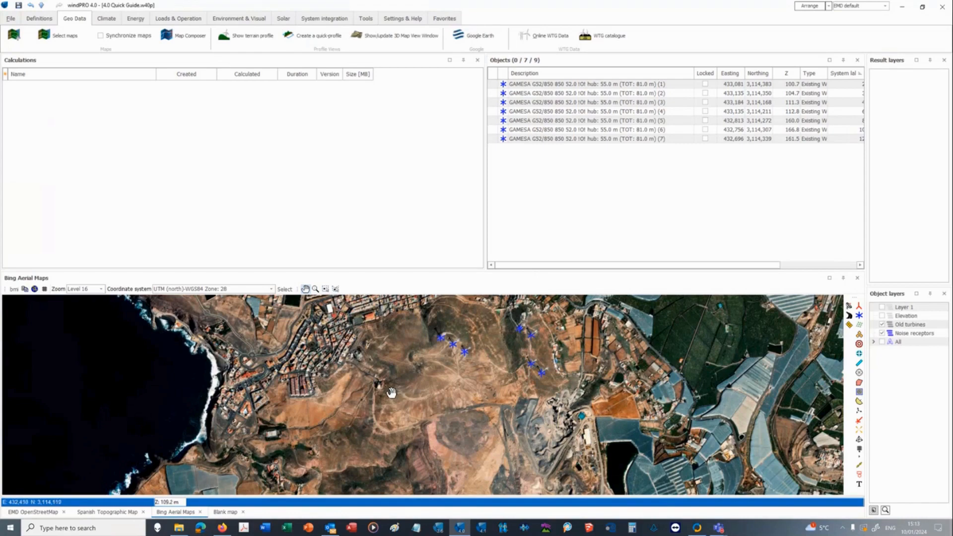
At zoom level 18, place a noise sensitive area on a house in the row just east of the eastern turbine group
{"action": "scroll", "coordinate": [390, 395], "scroll_direction": "up", "scroll_amount": 2}
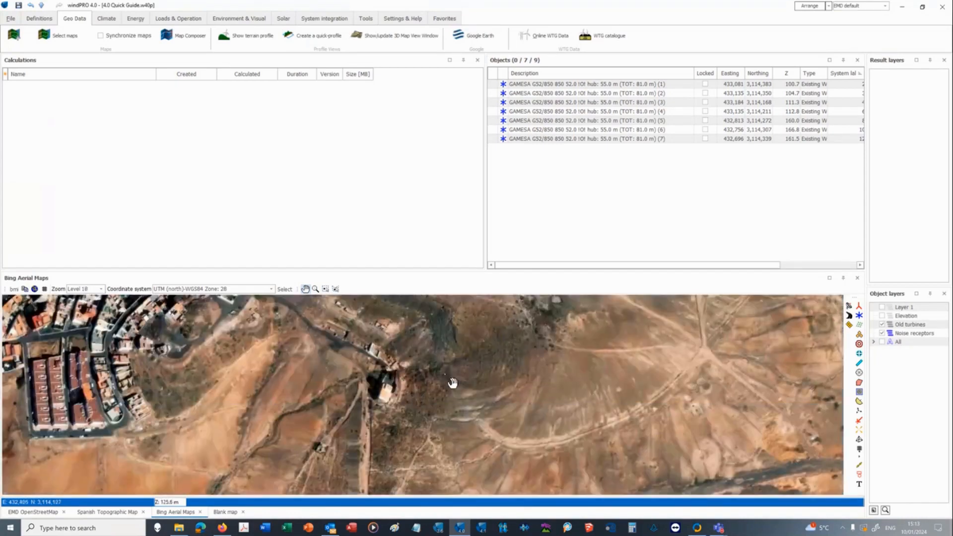
{"action": "left_click_drag", "start_coordinate": [453, 383], "coordinate": [427, 454]}
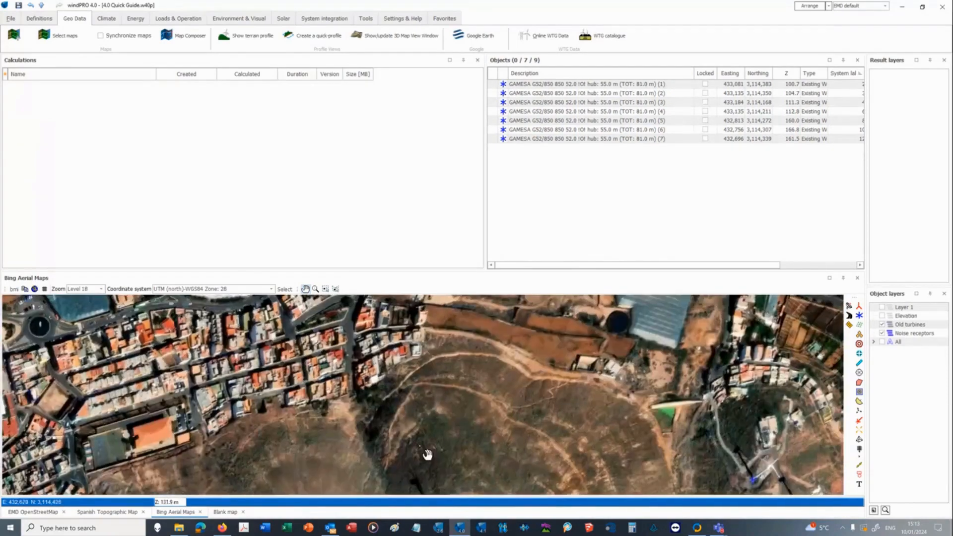
{"action": "left_click_drag", "start_coordinate": [594, 458], "coordinate": [444, 389]}
{"action": "left_click_drag", "start_coordinate": [565, 427], "coordinate": [499, 369]}
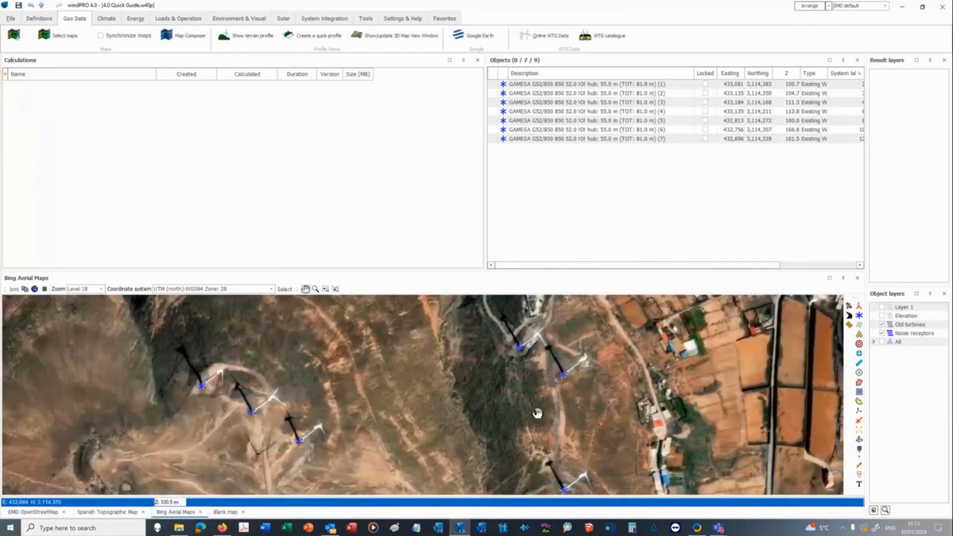
{"action": "left_click_drag", "start_coordinate": [538, 413], "coordinate": [503, 391]}
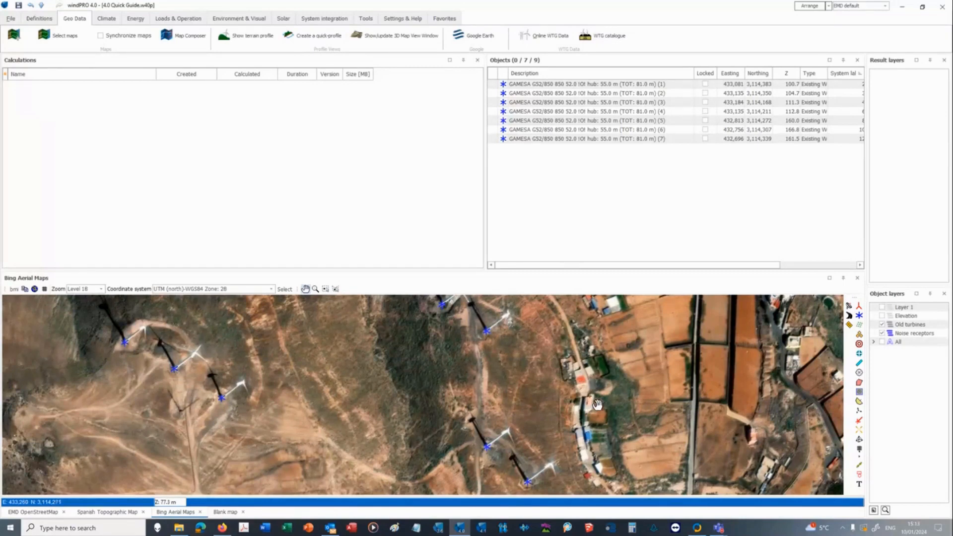
{"action": "left_click", "coordinate": [859, 383]}
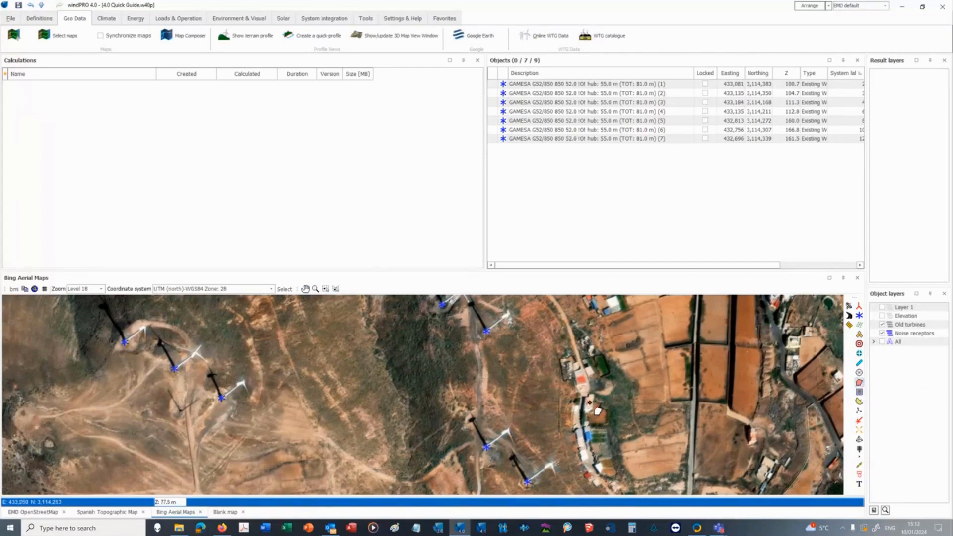
{"action": "left_click", "coordinate": [598, 411]}
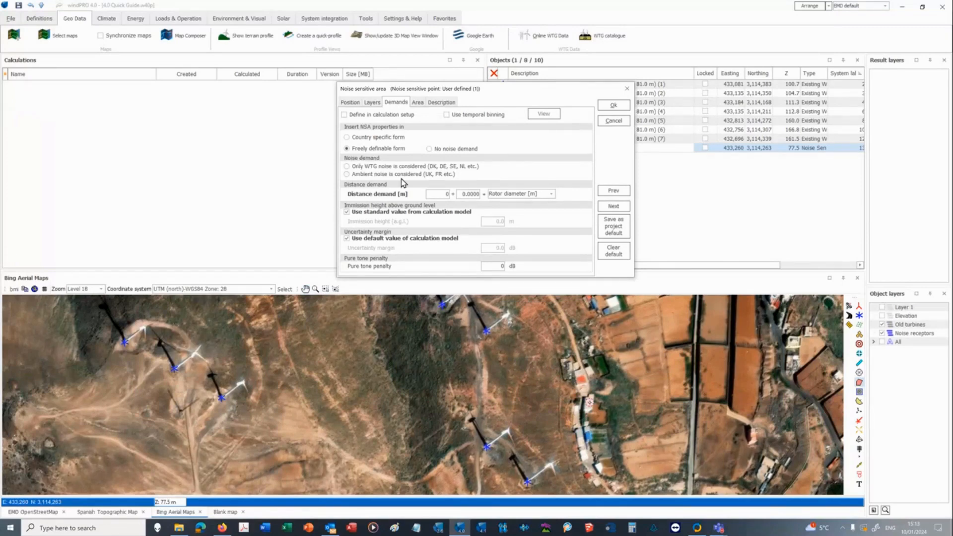
{"action": "left_click", "coordinate": [377, 137]}
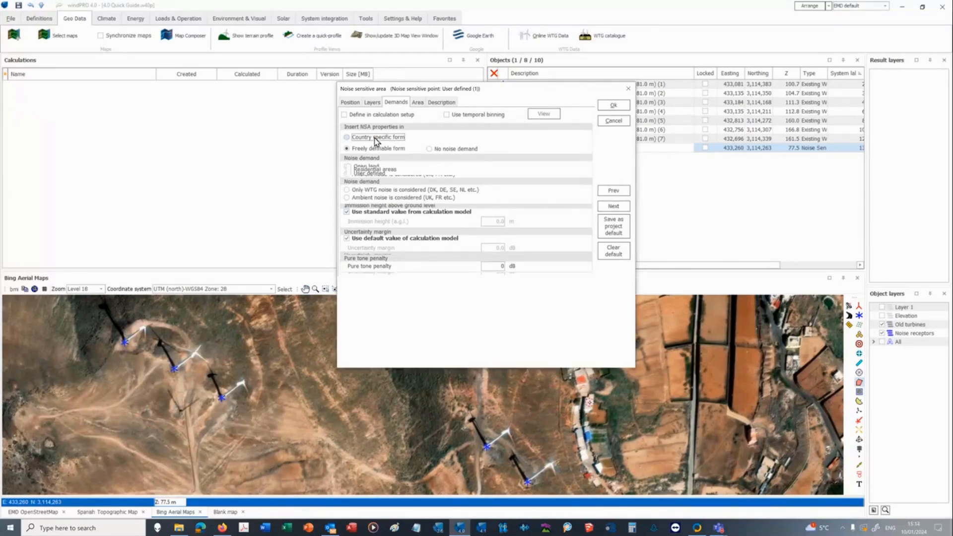
{"action": "left_click", "coordinate": [466, 137]}
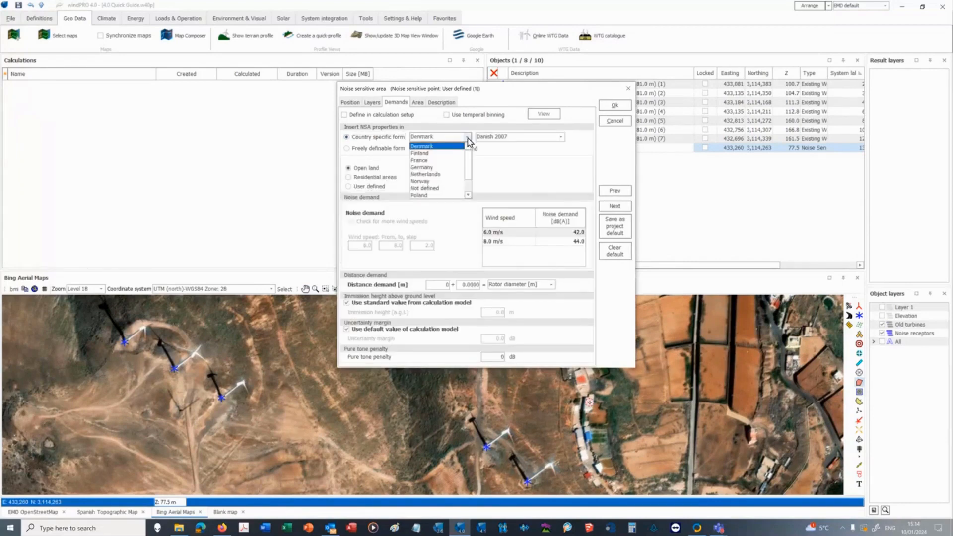
{"action": "left_click_drag", "start_coordinate": [469, 160], "coordinate": [470, 180]}
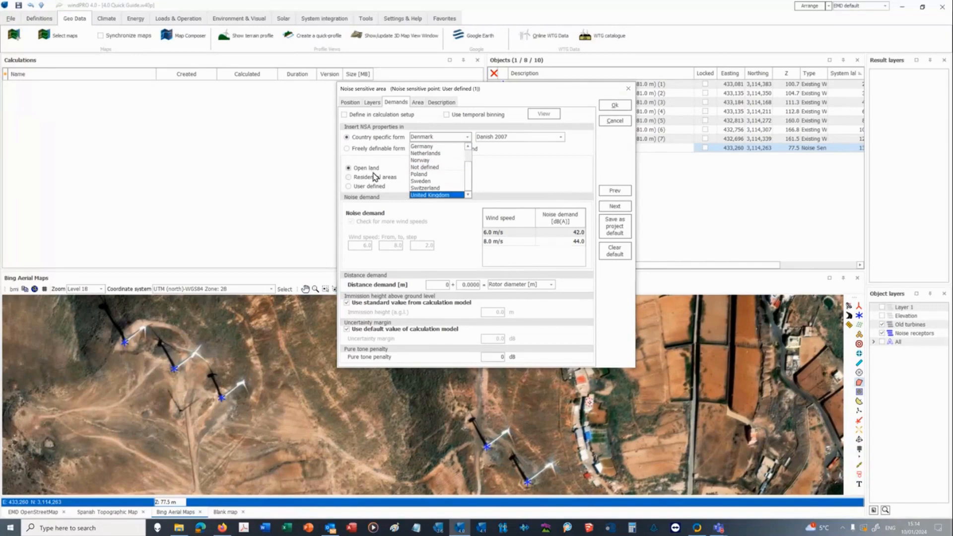
{"action": "left_click", "coordinate": [352, 150]}
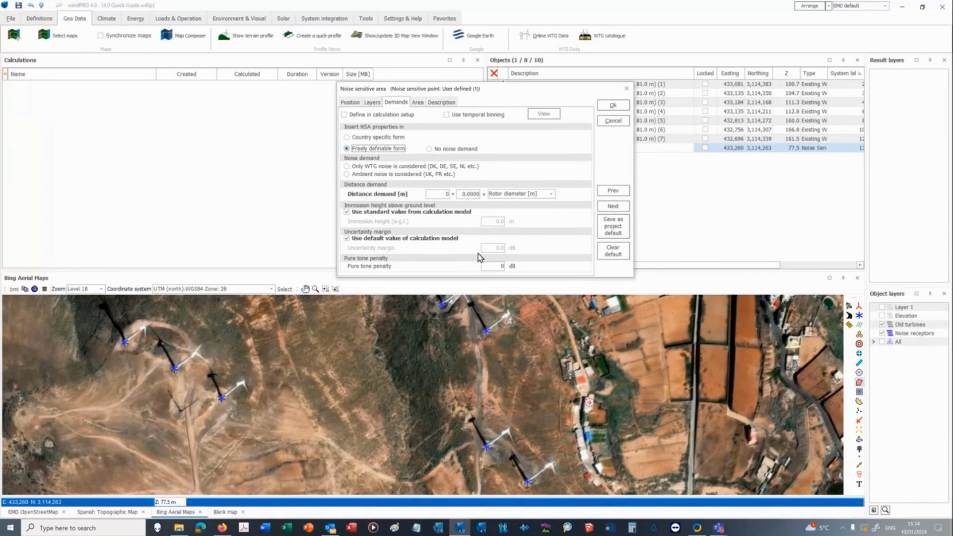
Define a noise demand of 40 dB(A) considering only WTG noise, without checking for more wind speeds
{"action": "left_click", "coordinate": [347, 168]}
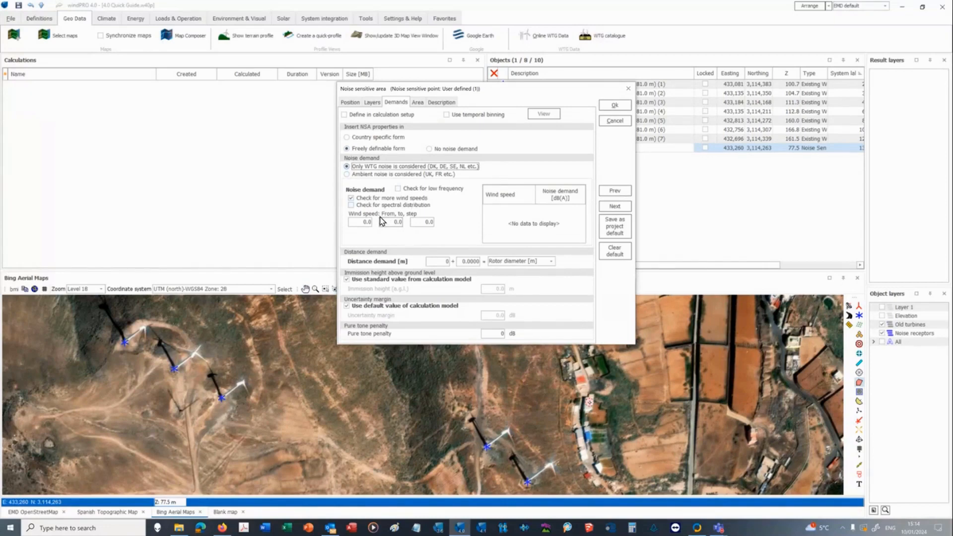
{"action": "left_click", "coordinate": [351, 199]}
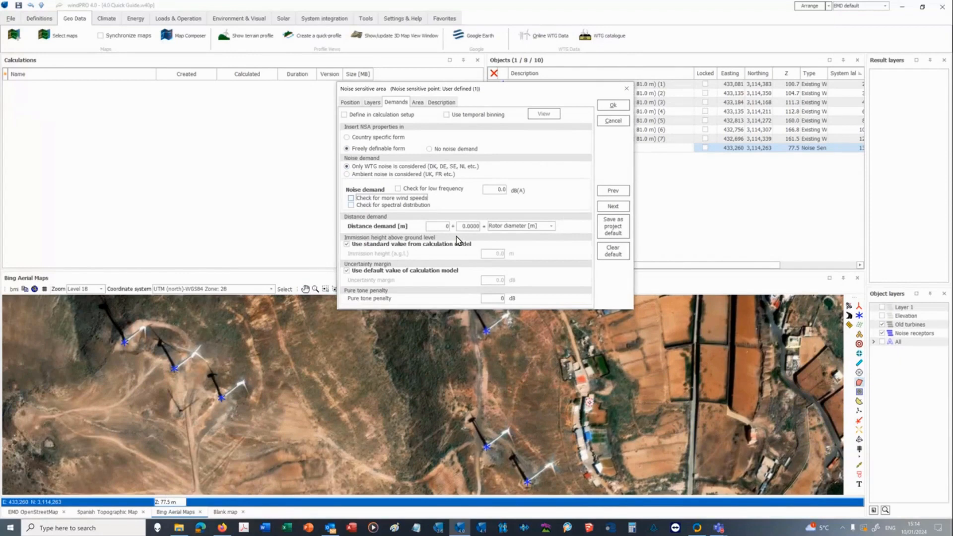
{"action": "double_click", "coordinate": [494, 190]}
{"action": "type", "text": "40"}
Describe the noise sensitive area as "House near windfarm", label it on the map by its description, and save the project
{"action": "left_click", "coordinate": [350, 103]}
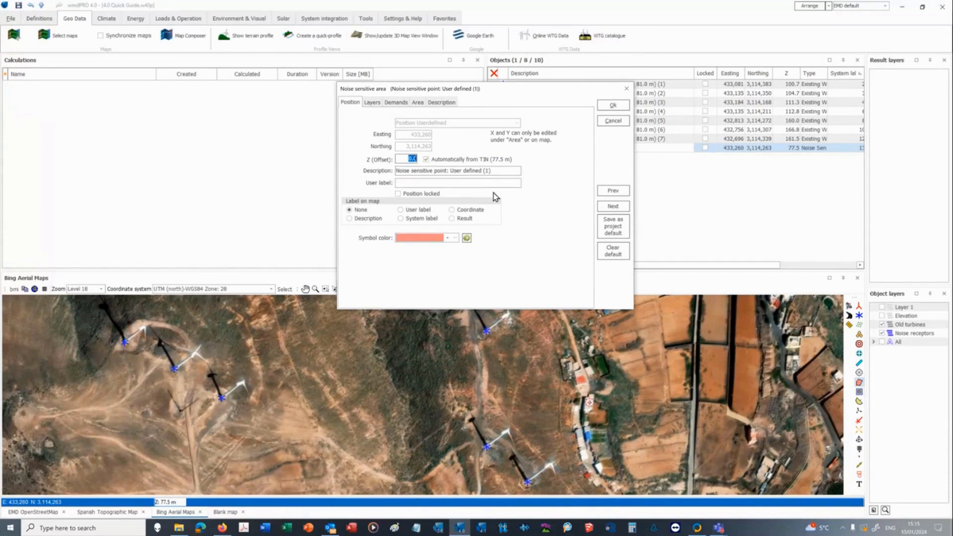
{"action": "left_click_drag", "start_coordinate": [494, 170], "coordinate": [359, 181]}
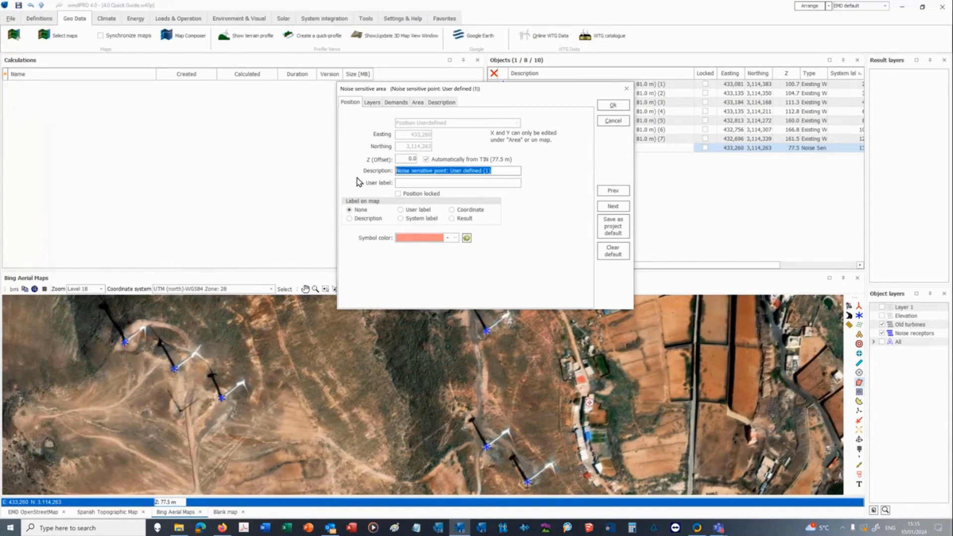
{"action": "type", "text": "House near "}
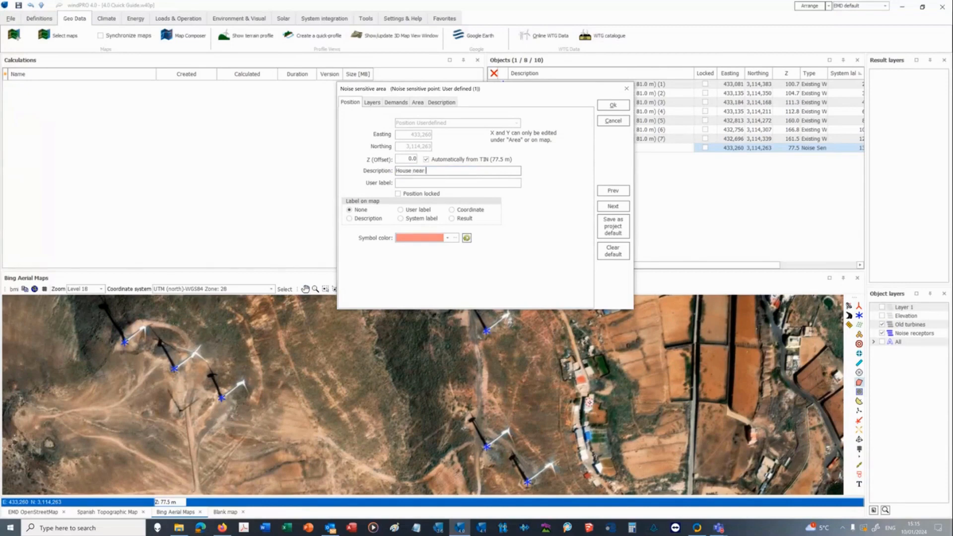
{"action": "type", "text": "windfarm"}
{"action": "left_click", "coordinate": [349, 219]}
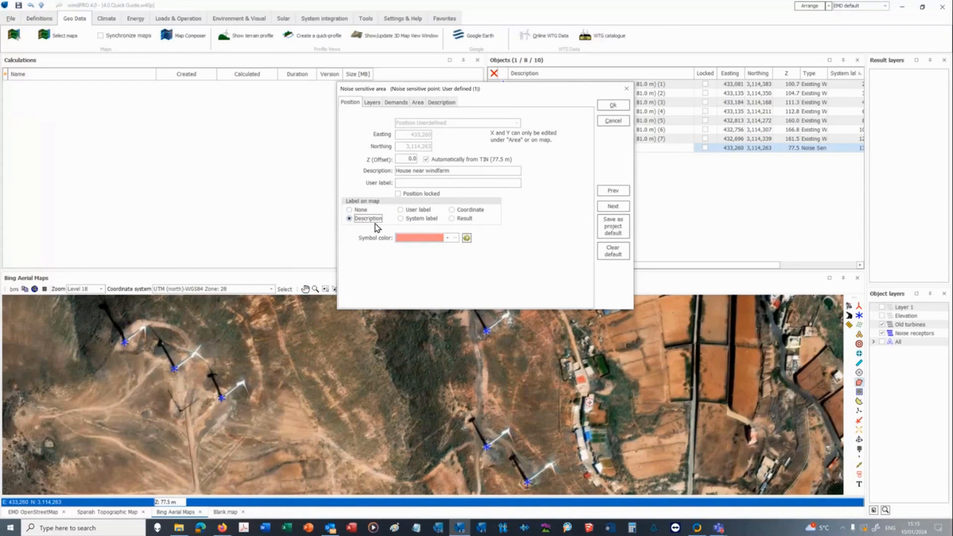
{"action": "left_click", "coordinate": [613, 106]}
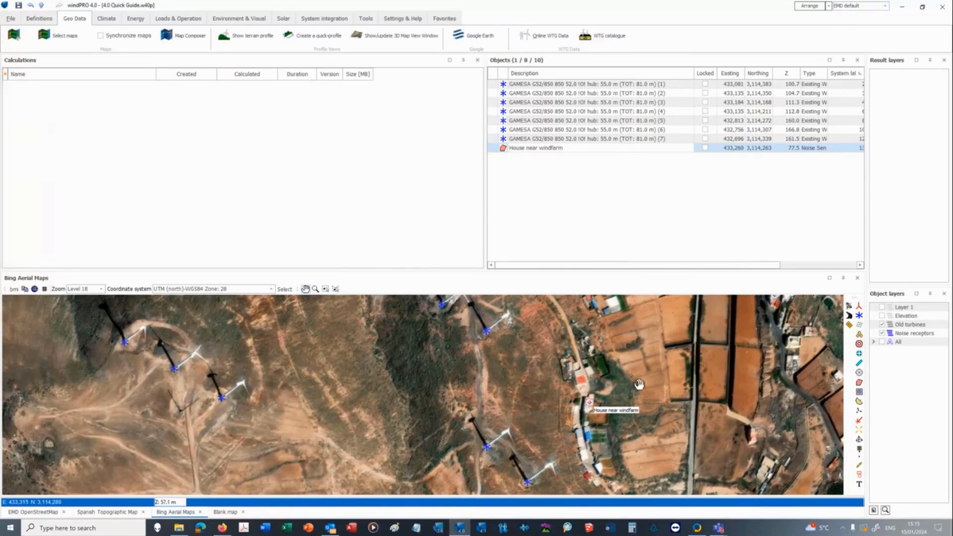
{"action": "left_click", "coordinate": [18, 6]}
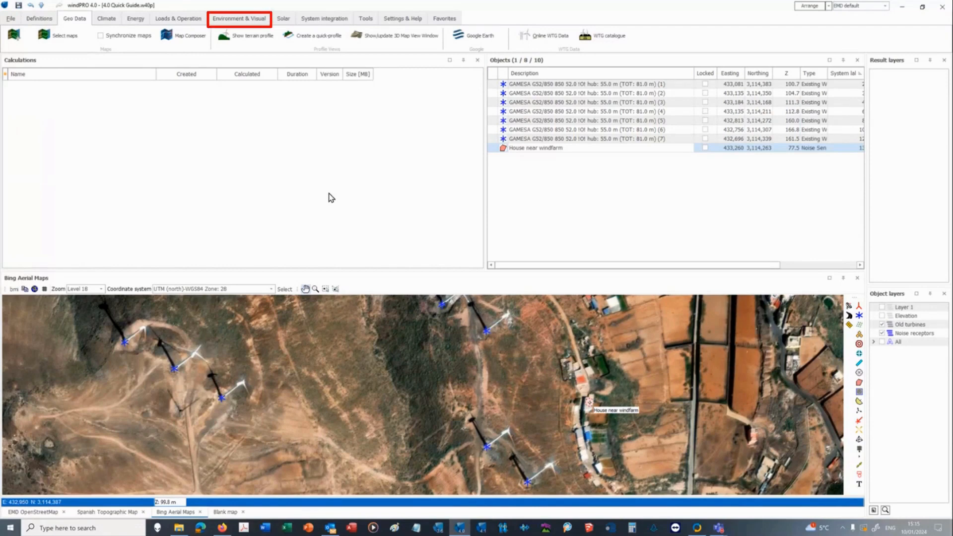
Set up a DECIBEL noise calculation named "Existing turbines, nearest house"
{"action": "left_click", "coordinate": [242, 20]}
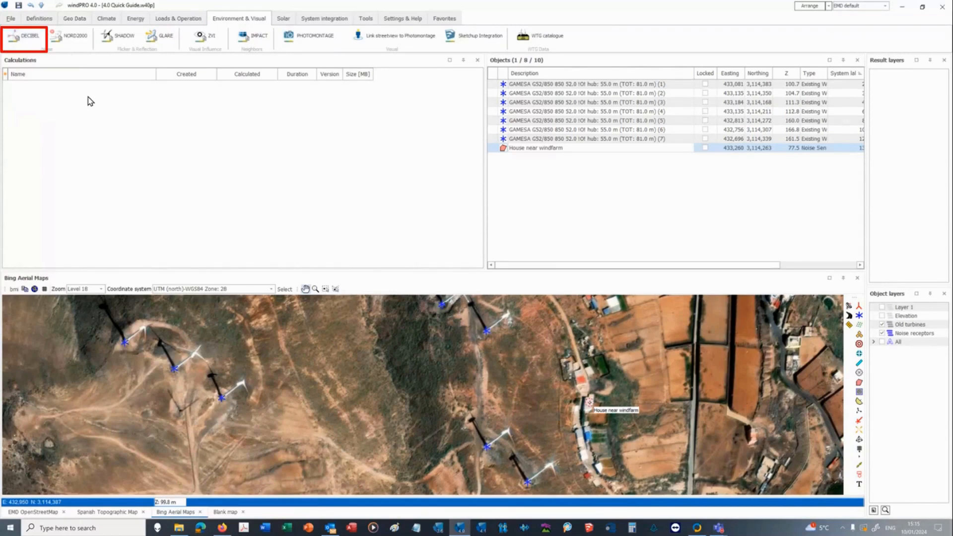
{"action": "left_click", "coordinate": [27, 38]}
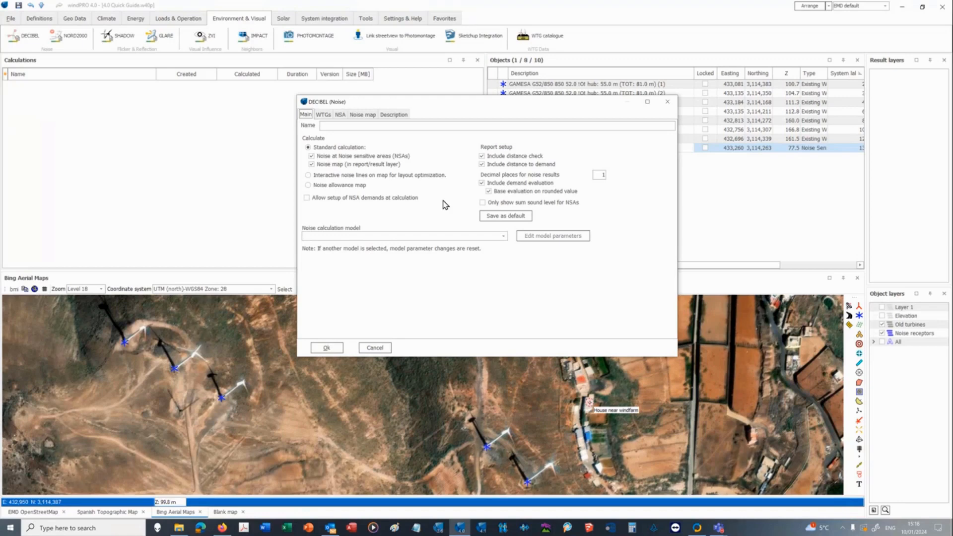
{"action": "key", "text": "Tab"}
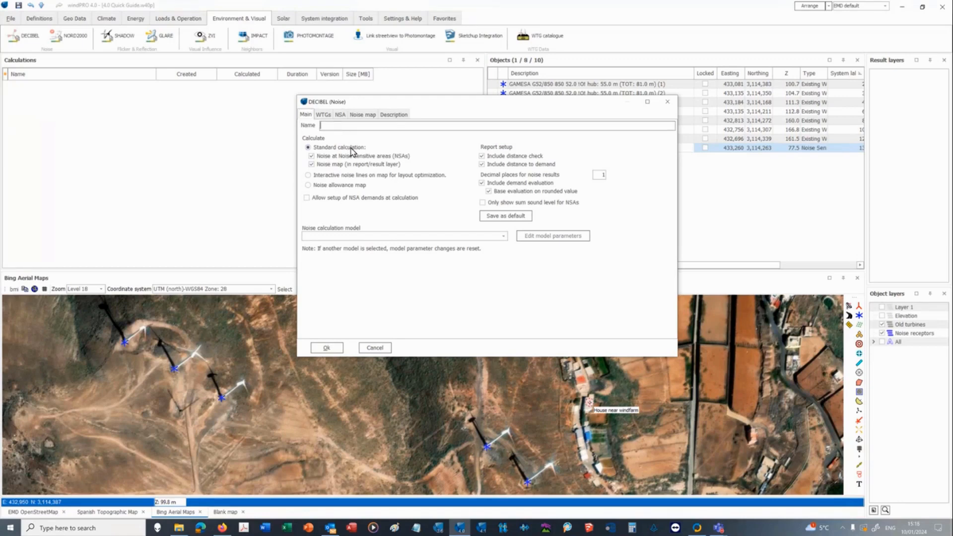
{"action": "type", "text": "Existi"}
{"action": "key", "text": "BackSpace"}
{"action": "key", "text": "BackSpace"}
{"action": "type", "text": "sting turbines, nearest house"}
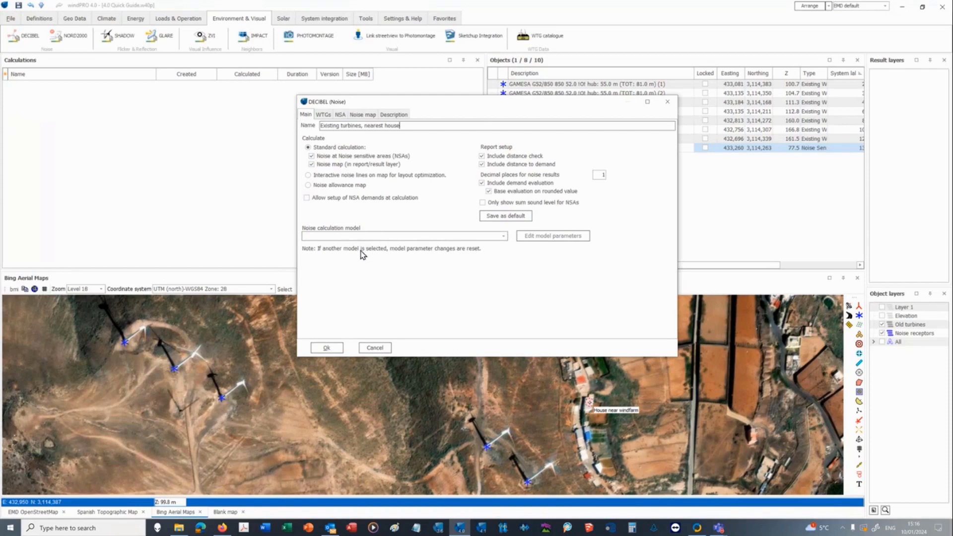
Choose ISO 9613-2 General as the noise calculation model, check its wind speed parameters and accept the defaults
{"action": "left_click", "coordinate": [503, 238]}
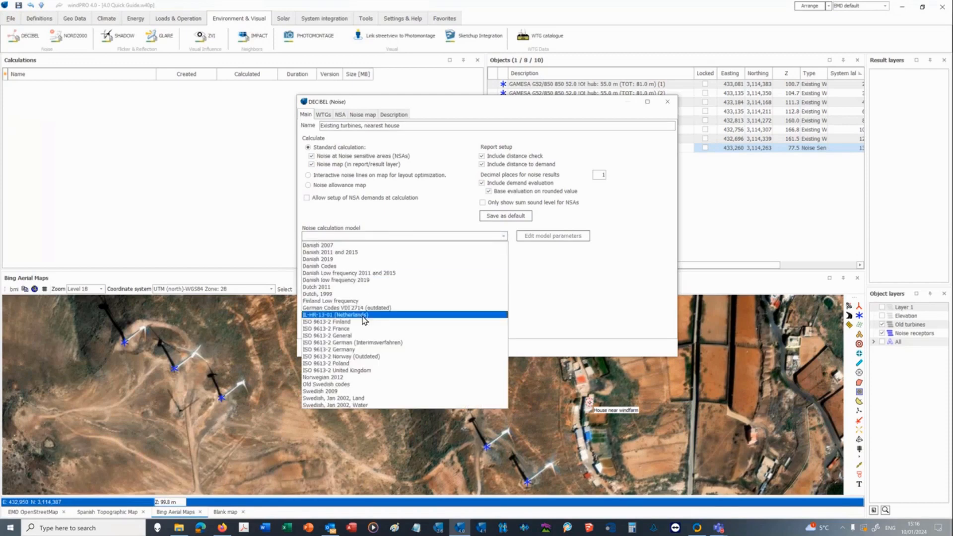
{"action": "left_click", "coordinate": [339, 336]}
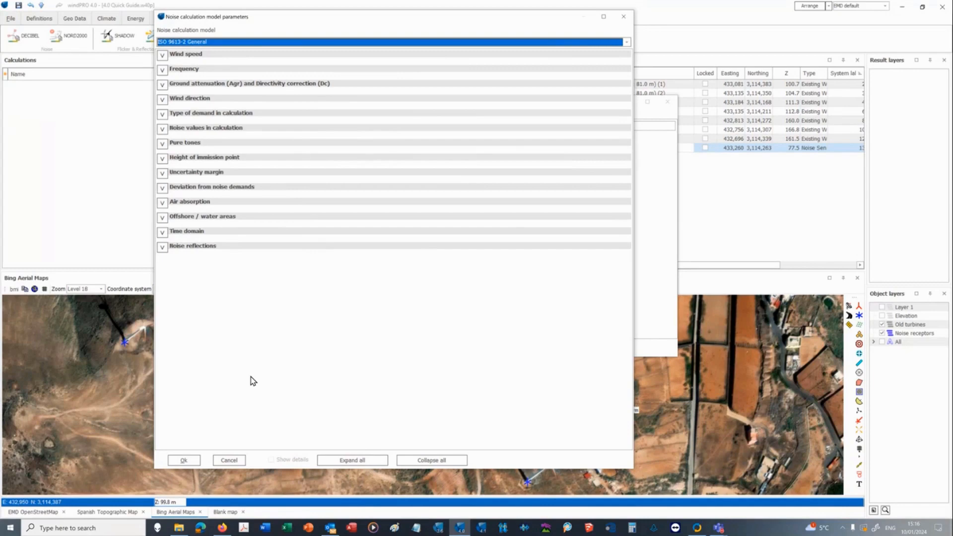
{"action": "left_click", "coordinate": [163, 56]}
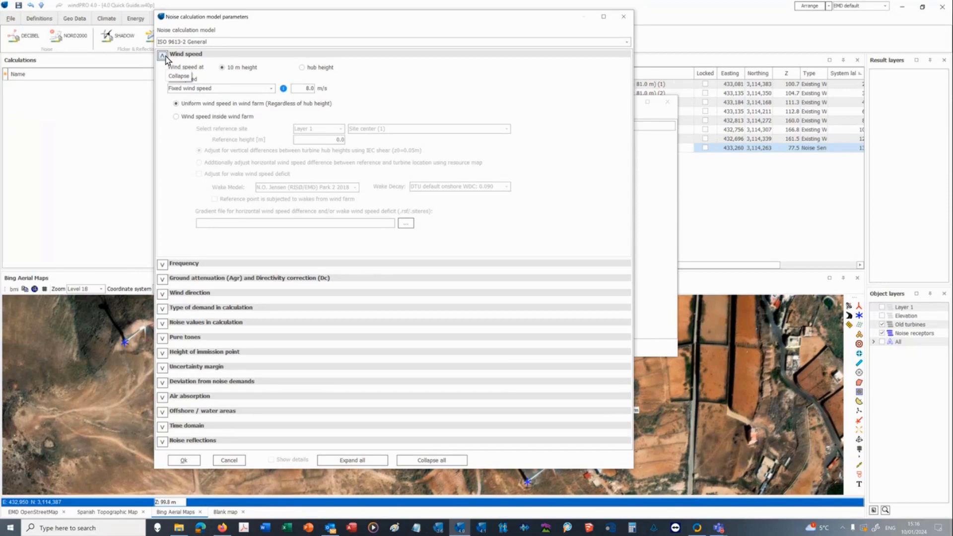
{"action": "left_click", "coordinate": [164, 56]}
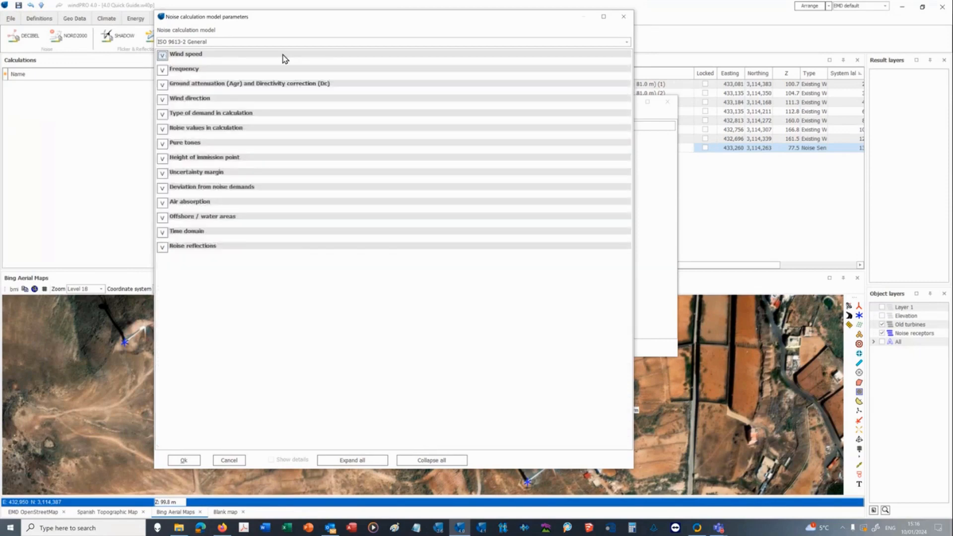
{"action": "left_click", "coordinate": [184, 460]}
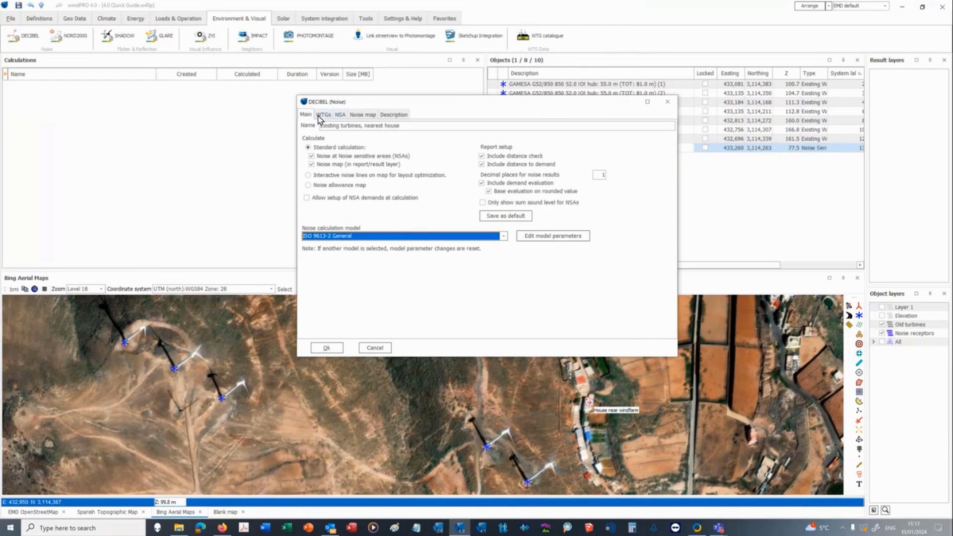
Review the calculation's WTG, noise sensitive area and noise map settings and accept the setup with its defaults
{"action": "left_click", "coordinate": [320, 116]}
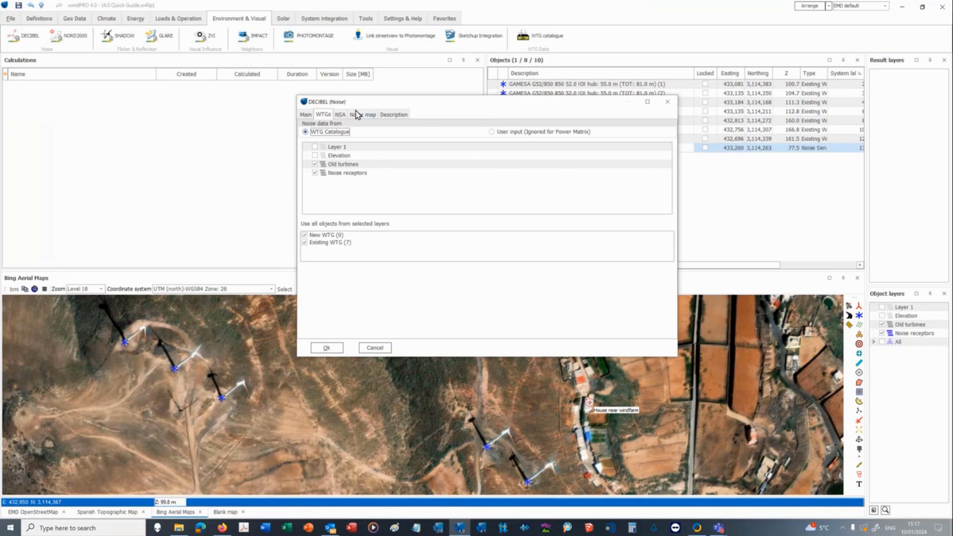
{"action": "left_click", "coordinate": [340, 117]}
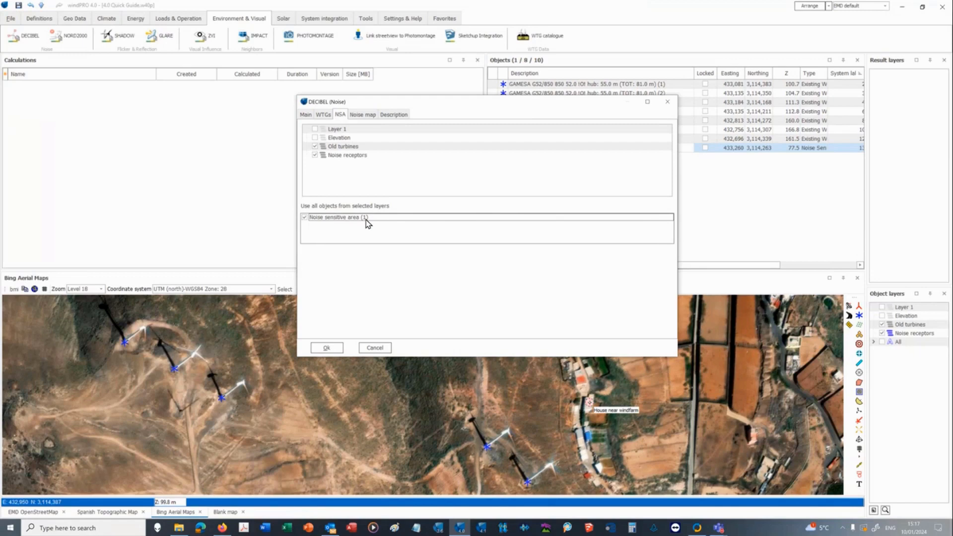
{"action": "left_click", "coordinate": [362, 115]}
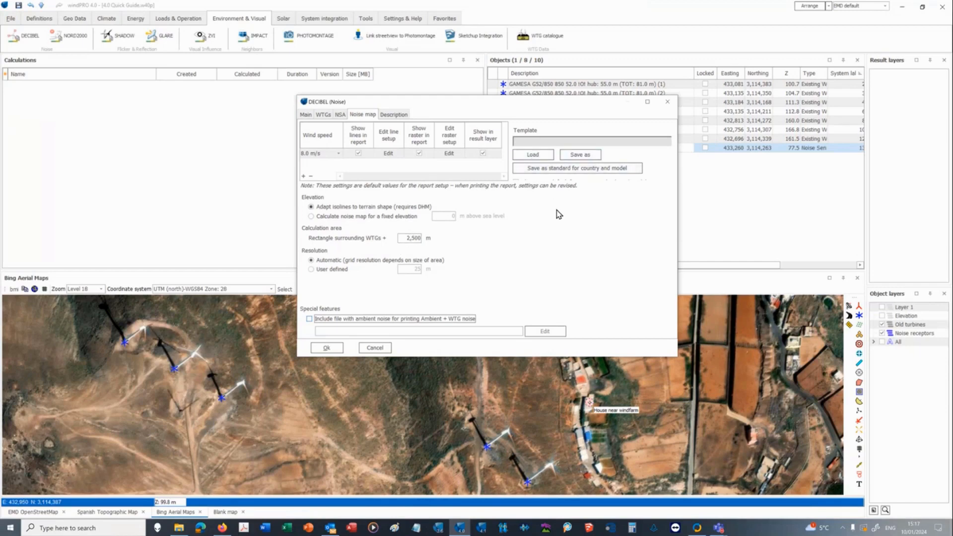
{"action": "left_click", "coordinate": [319, 349]}
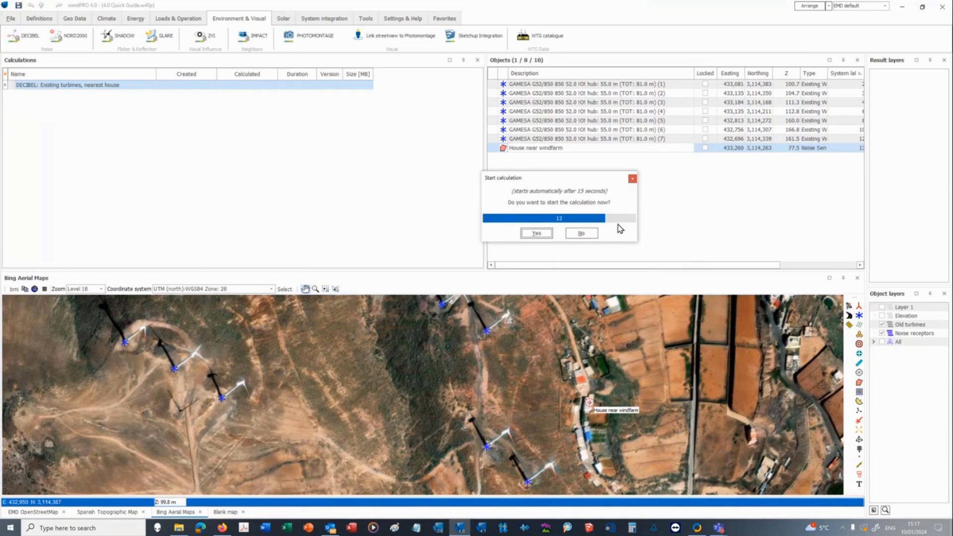
Start the noise calculation, auto-creating the missing noise data for all WTGs and wind speeds
{"action": "left_click", "coordinate": [543, 234]}
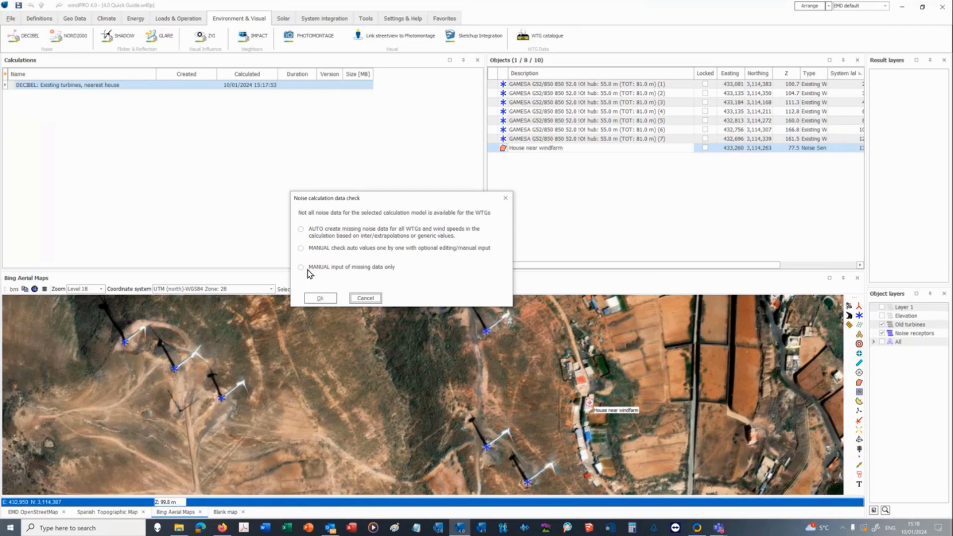
{"action": "left_click", "coordinate": [304, 234]}
{"action": "left_click", "coordinate": [320, 299]}
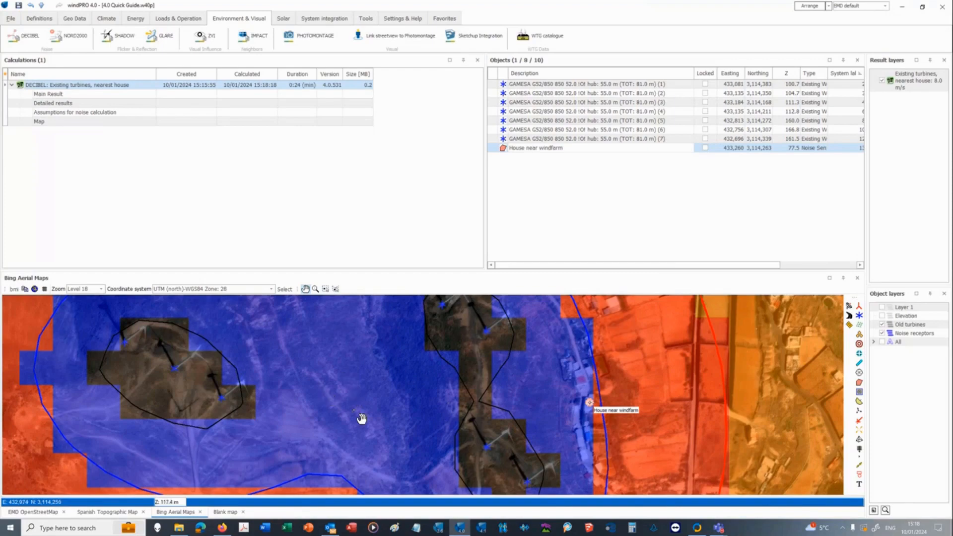
Examine the calculated noise bands around the turbines and house on the aerial map, and the calculation's list of reports
{"action": "scroll", "coordinate": [363, 407], "scroll_direction": "down", "scroll_amount": 2}
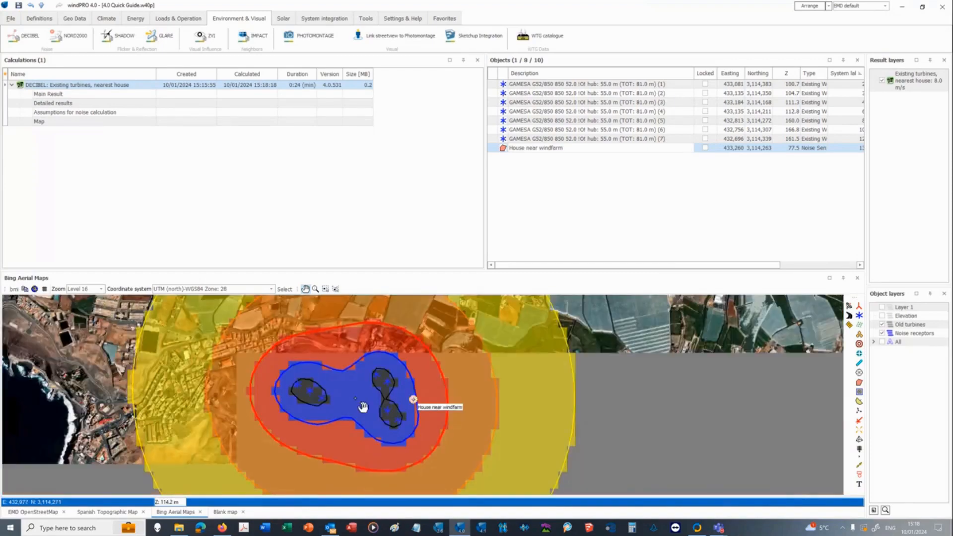
{"action": "scroll", "coordinate": [363, 407], "scroll_direction": "down", "scroll_amount": 1}
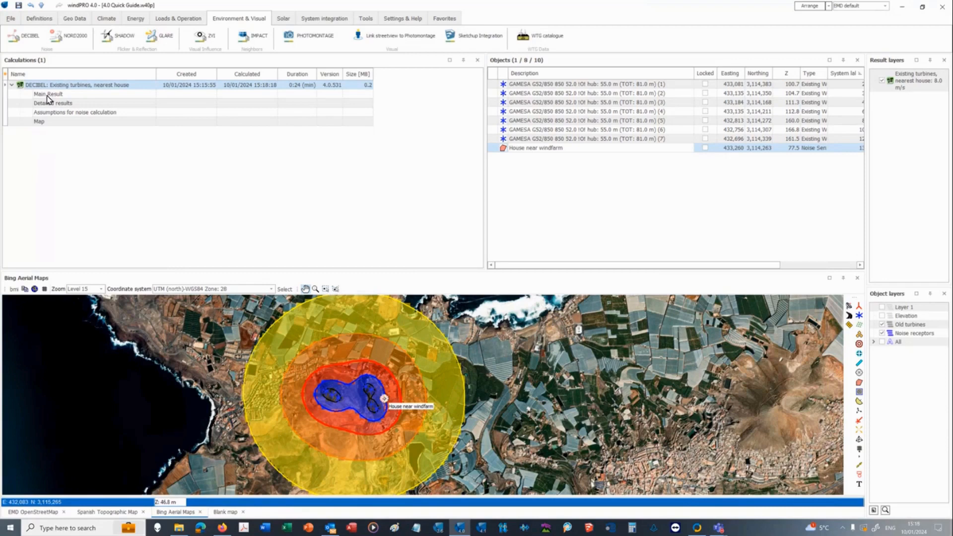
{"action": "left_click", "coordinate": [42, 124]}
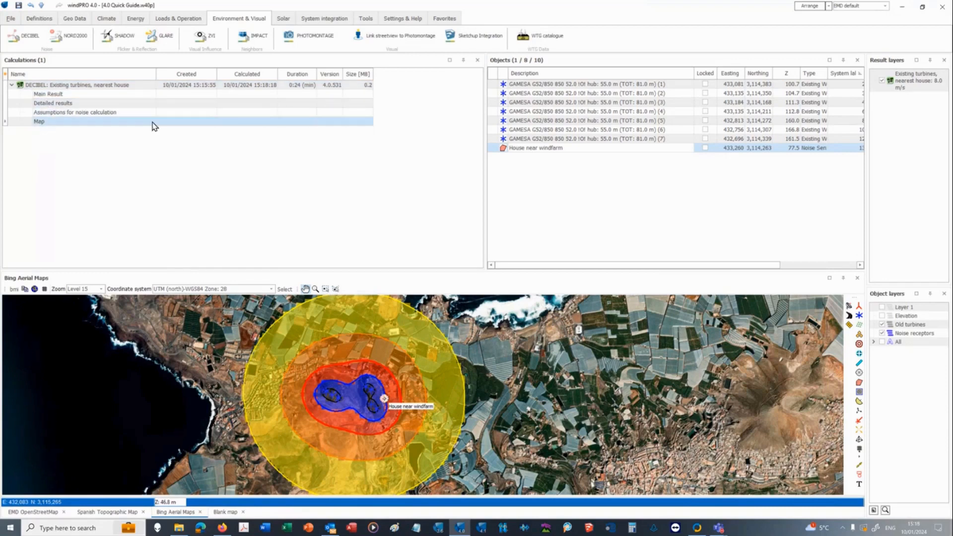
{"action": "left_click", "coordinate": [45, 87]}
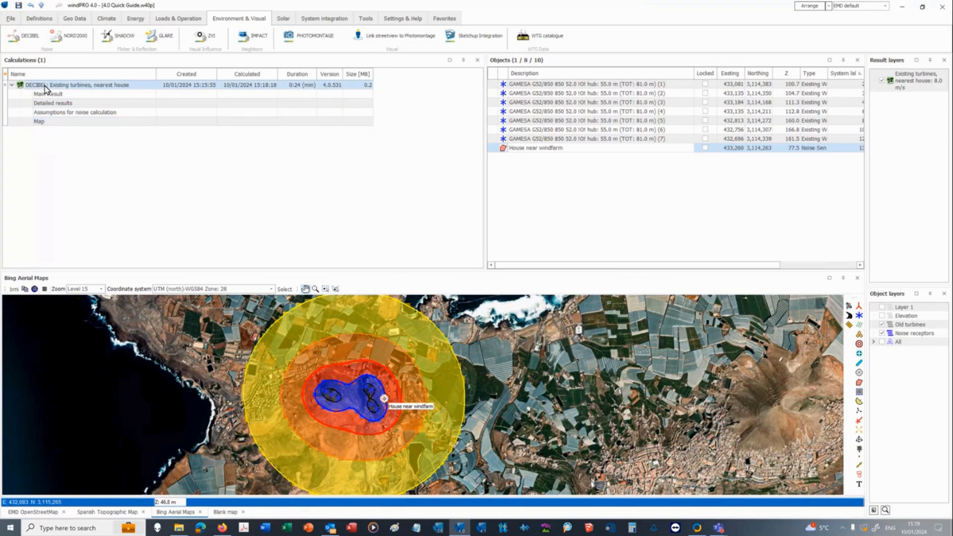
Open the report setup for the DECIBEL calculation and preview all four of its reports
{"action": "right_click", "coordinate": [45, 88]}
{"action": "left_click", "coordinate": [64, 112]}
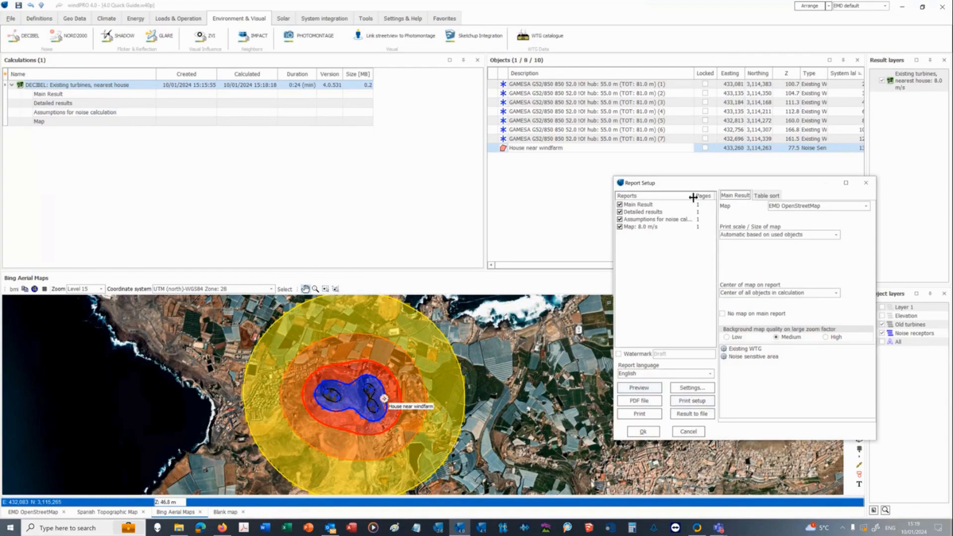
{"action": "left_click_drag", "start_coordinate": [696, 185], "coordinate": [468, 44]}
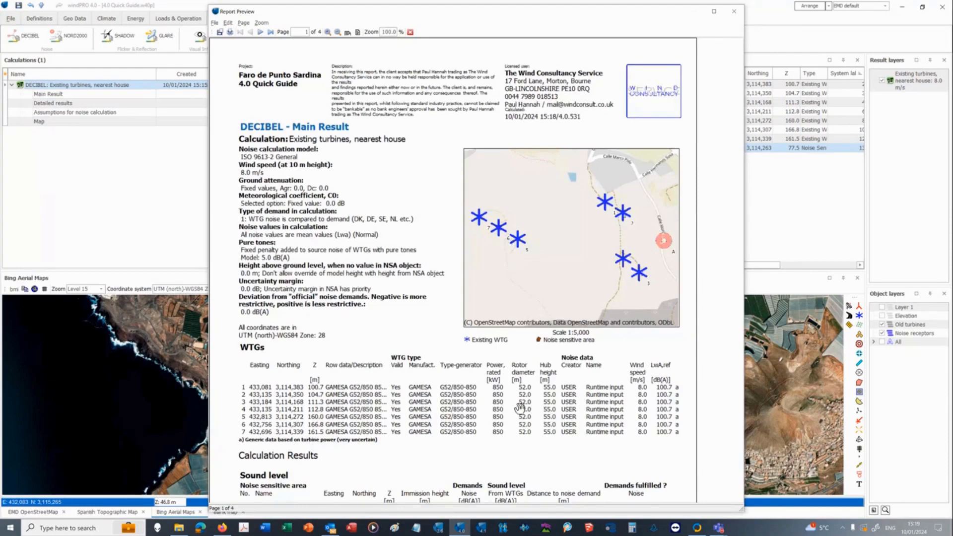
Read through the DECIBEL report from the main result and detailed results to the assumptions and the 8.0 m/s noise map
{"action": "right_click", "coordinate": [553, 253]}
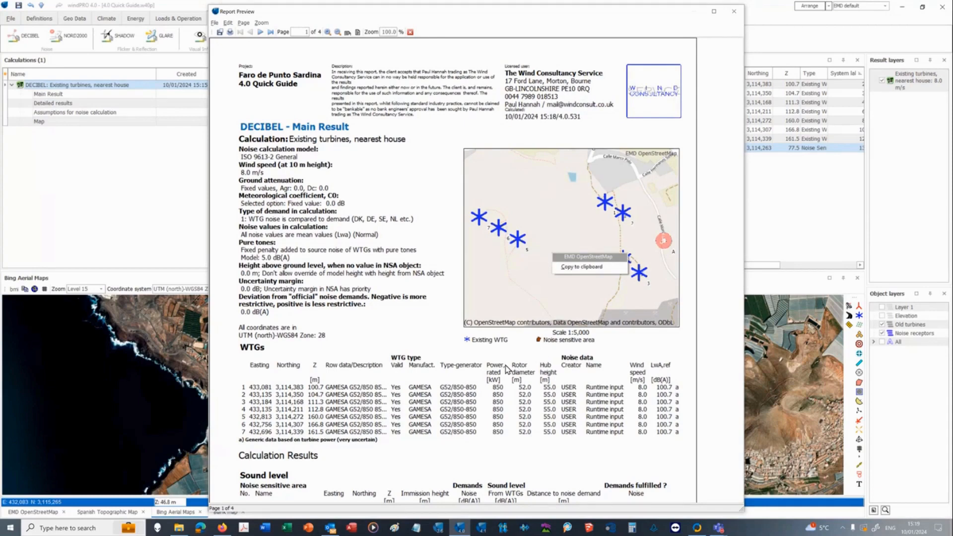
{"action": "left_click", "coordinate": [519, 354]}
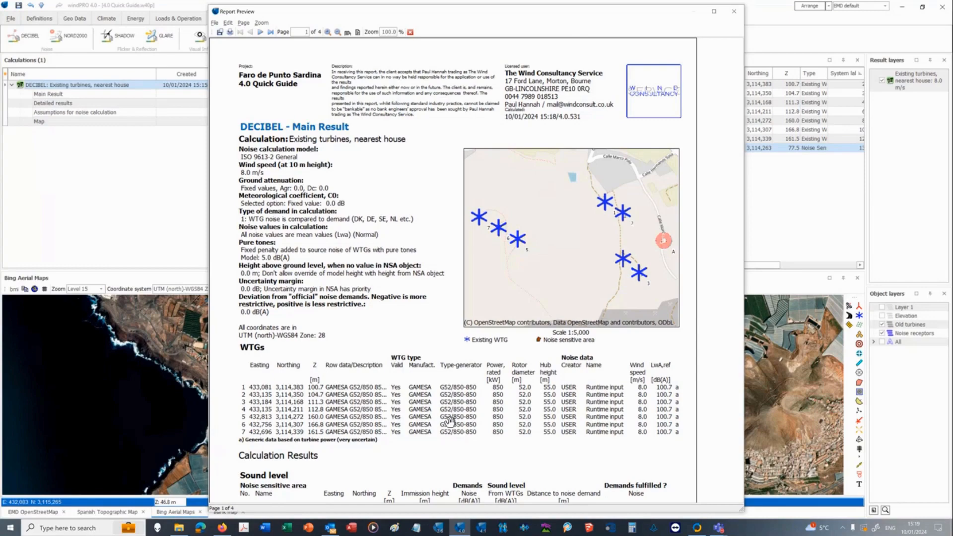
{"action": "scroll", "coordinate": [420, 423], "scroll_direction": "down", "scroll_amount": 2}
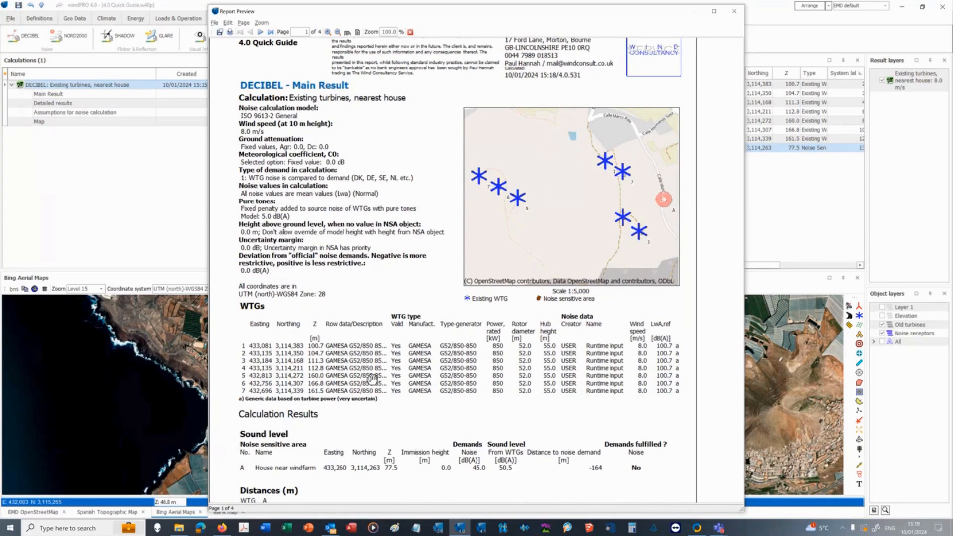
{"action": "scroll", "coordinate": [414, 216], "scroll_direction": "down", "scroll_amount": 7}
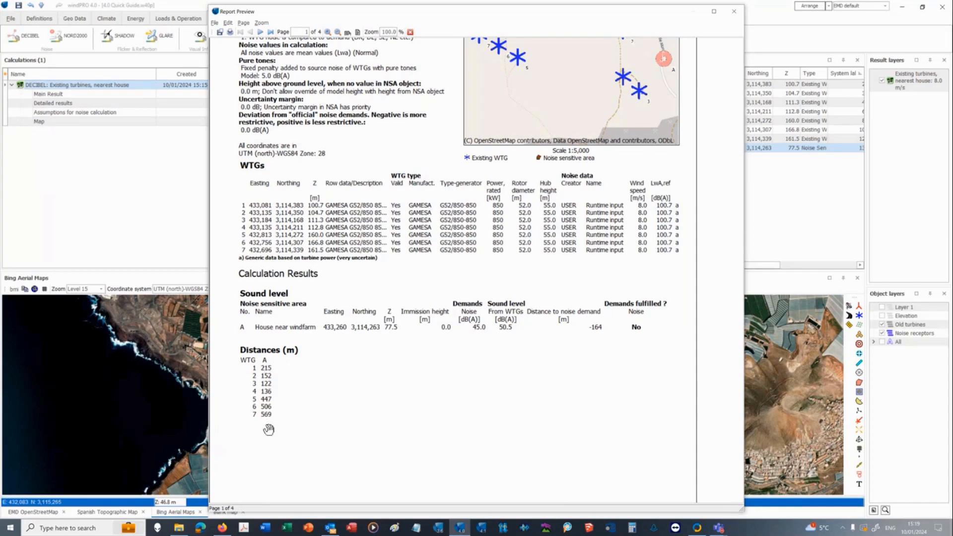
{"action": "left_click", "coordinate": [263, 33]}
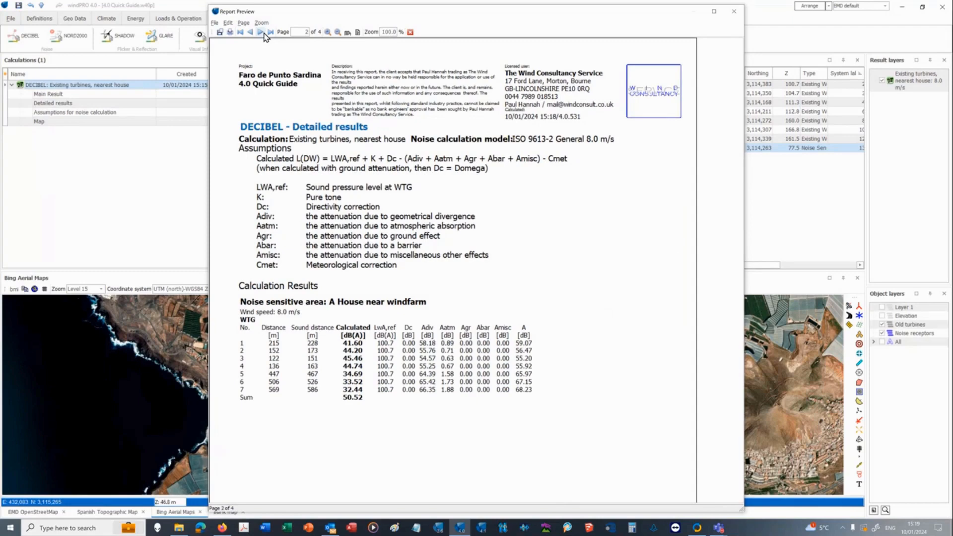
{"action": "left_click", "coordinate": [263, 33]}
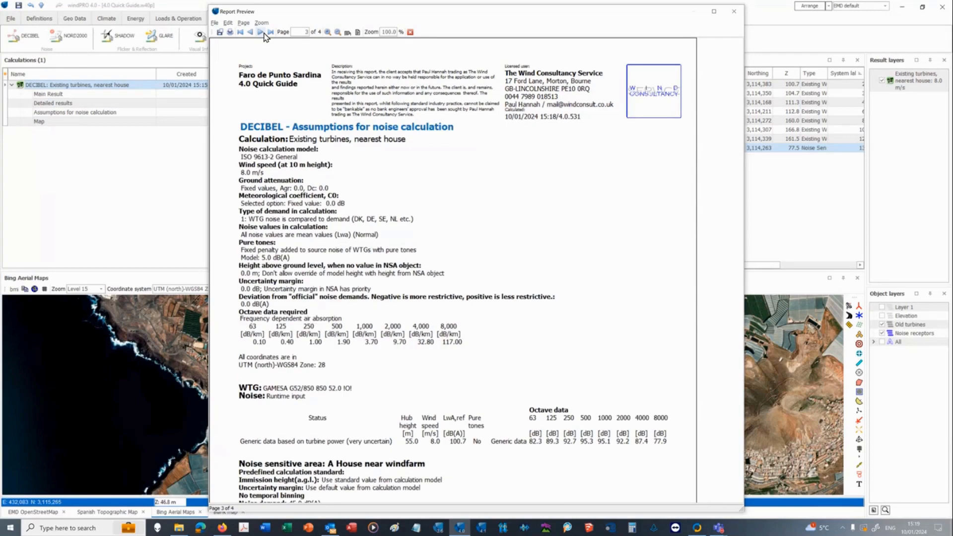
{"action": "scroll", "coordinate": [379, 335], "scroll_direction": "down", "scroll_amount": 5}
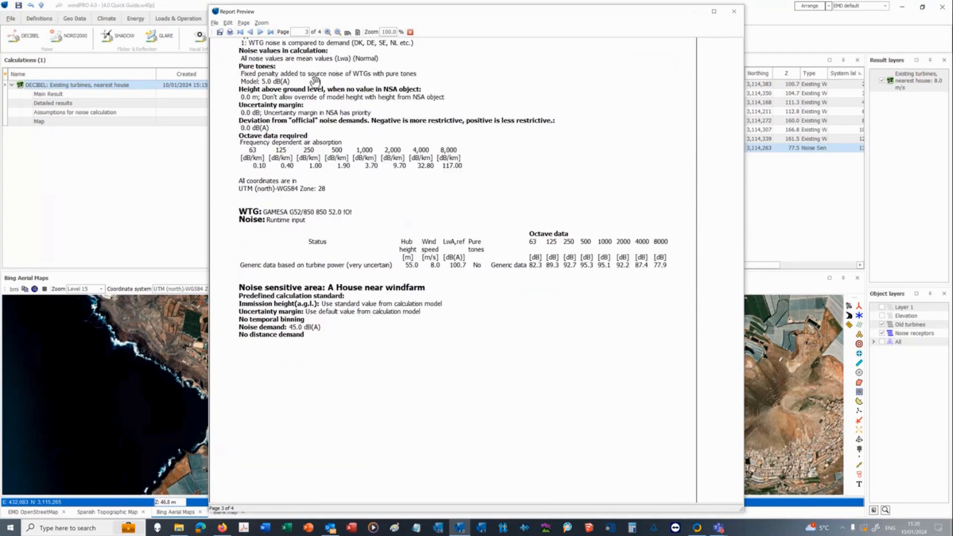
{"action": "left_click", "coordinate": [260, 32]}
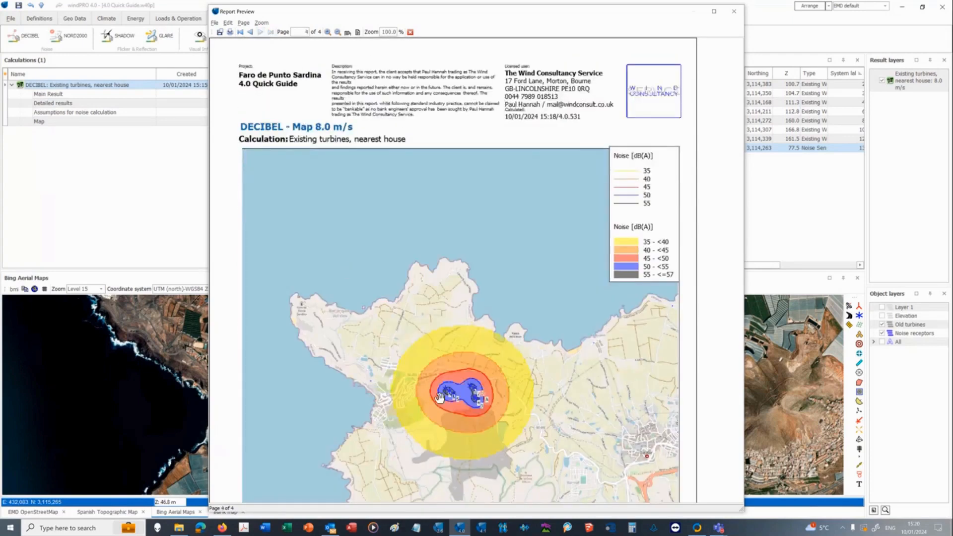
View the southern part of the 8.0 m/s noise map, check the report's export and print options, and close the preview
{"action": "left_click_drag", "start_coordinate": [440, 397], "coordinate": [428, 281]}
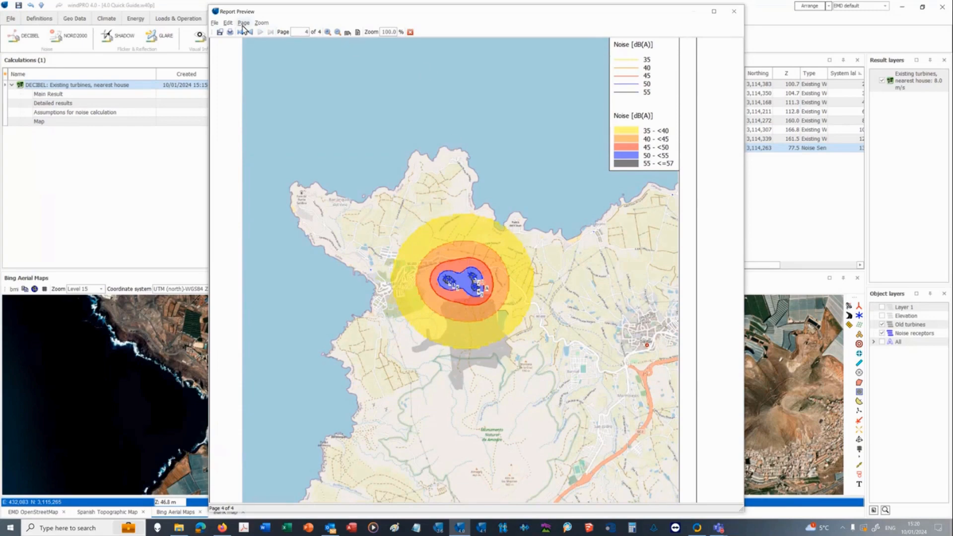
{"action": "left_click", "coordinate": [214, 23]}
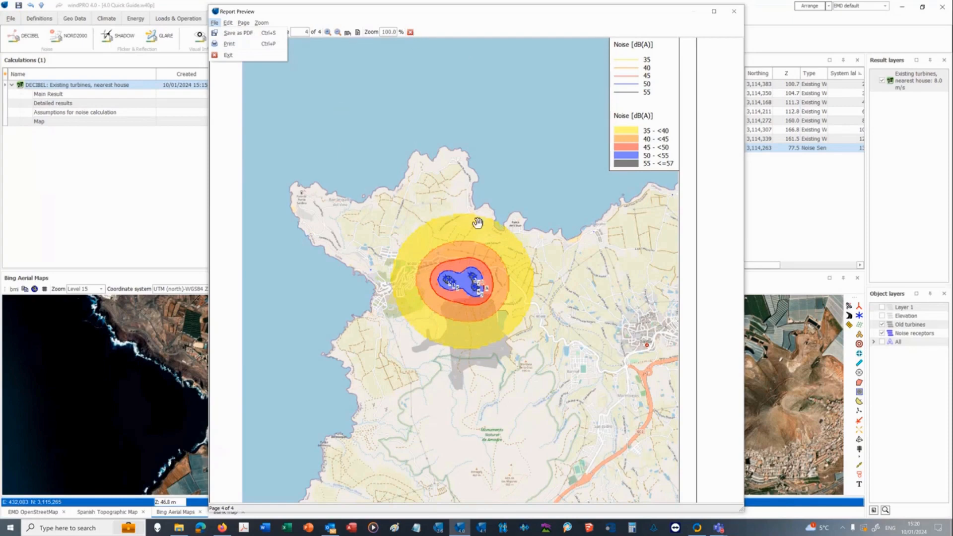
{"action": "left_click", "coordinate": [410, 31]}
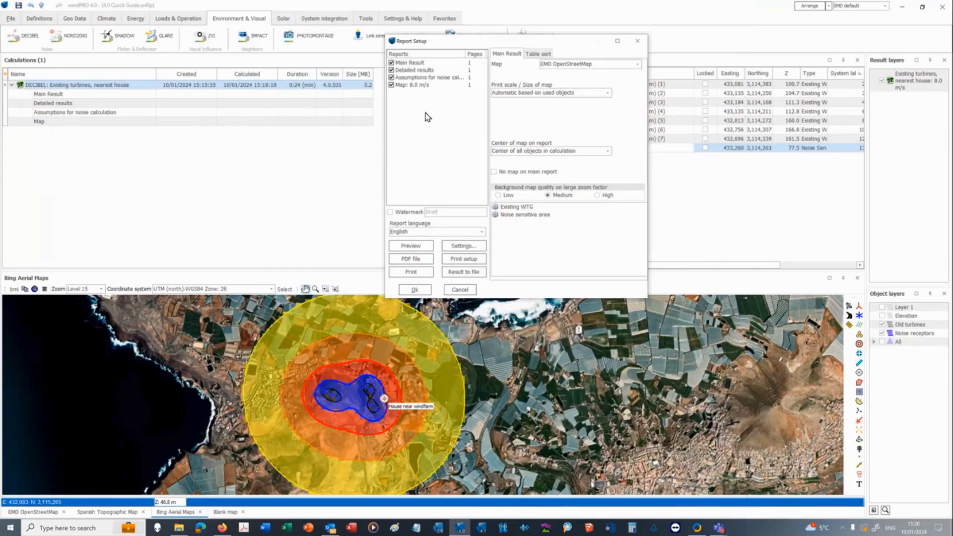
Check the setup options for the Detailed results and Assumptions for noise calculation reports and close the report setup with OK
{"action": "left_click", "coordinate": [407, 71]}
{"action": "left_click", "coordinate": [409, 80]}
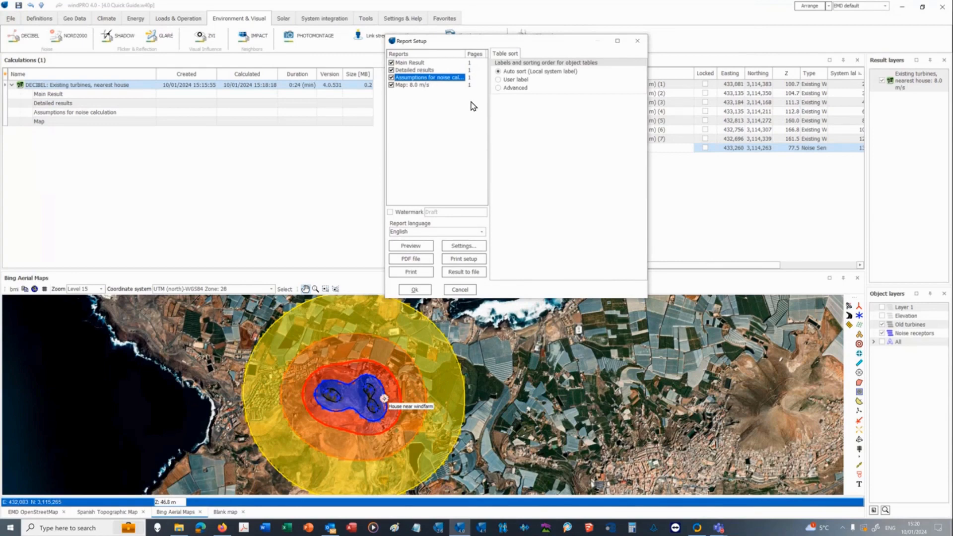
{"action": "left_click", "coordinate": [416, 290]}
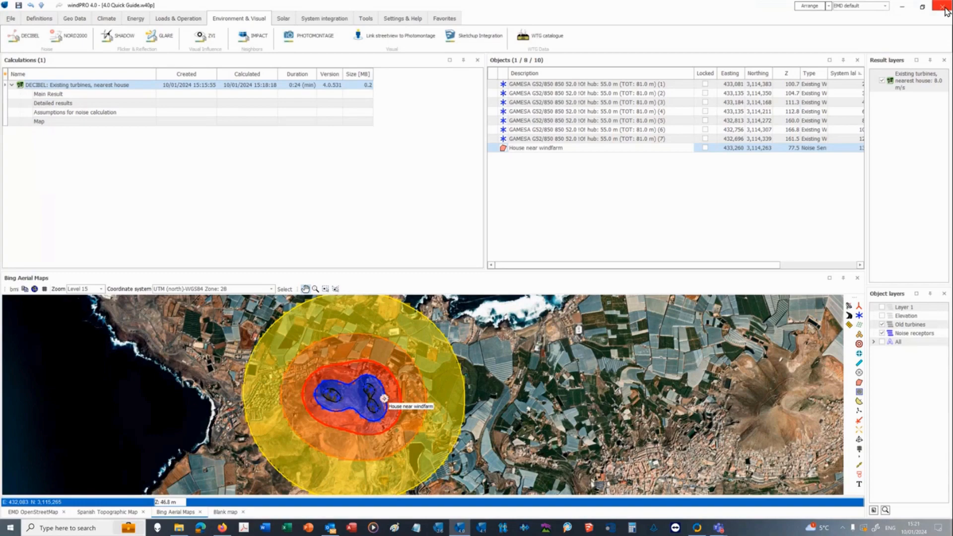
Switch to Firefox to view the windPRO Knowledgebase page with its manuals, videos and quick guides
{"action": "left_click", "coordinate": [222, 529]}
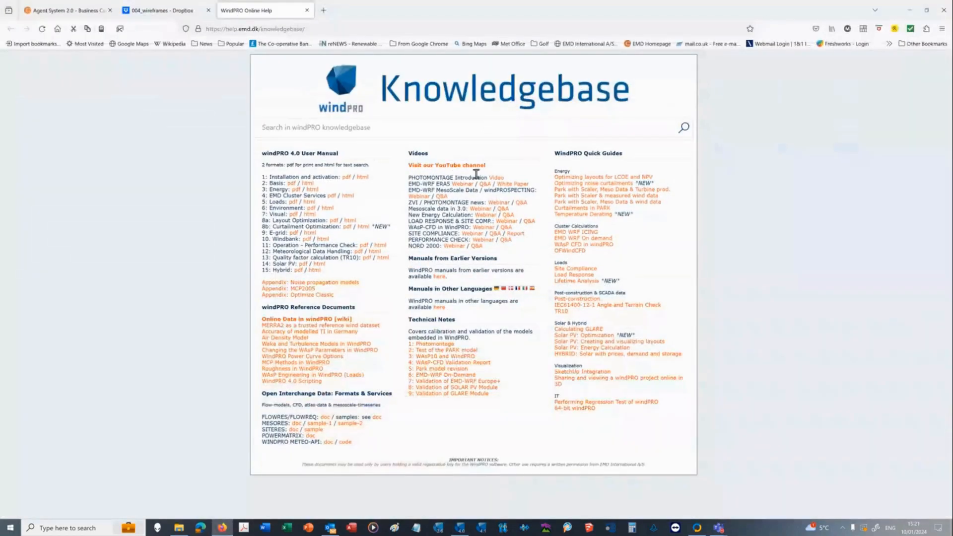